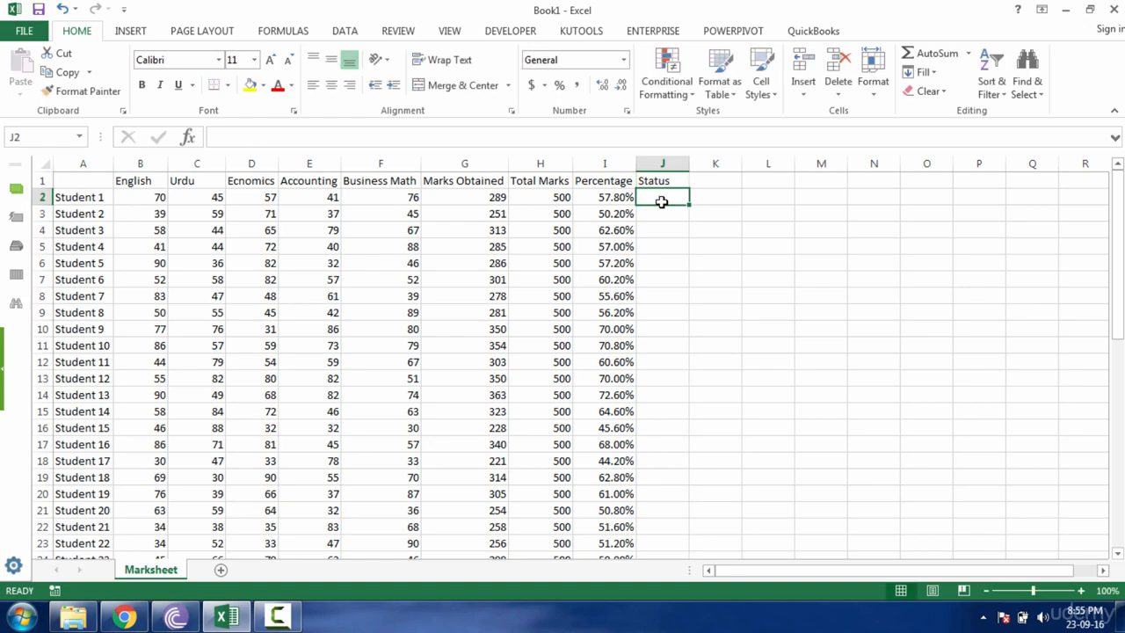
click(618, 197)
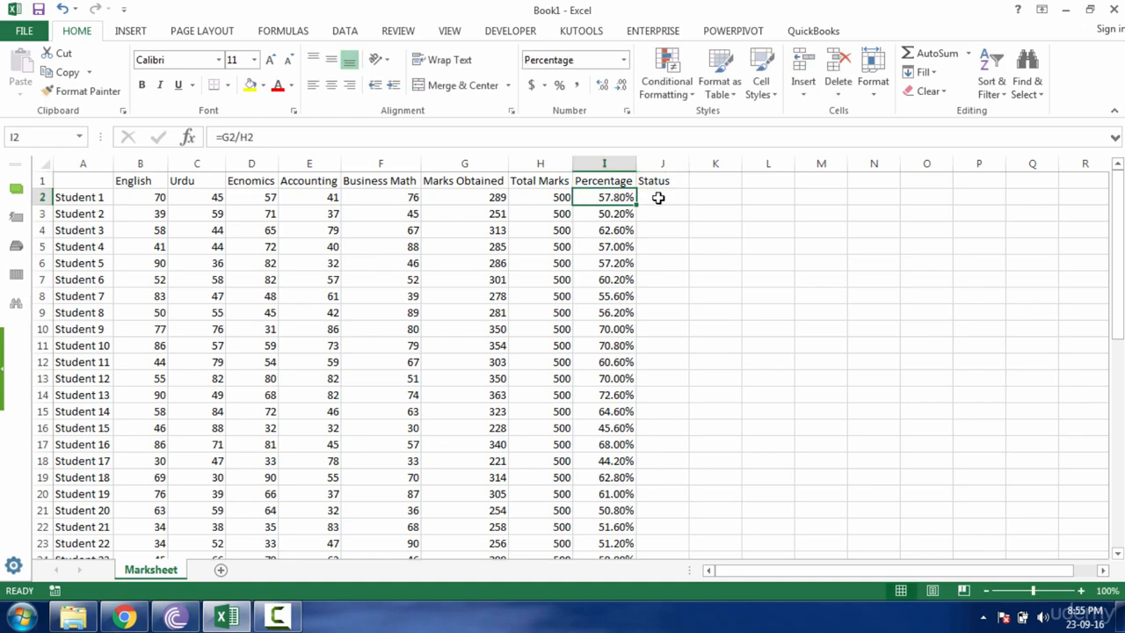
click(659, 197)
click(671, 181)
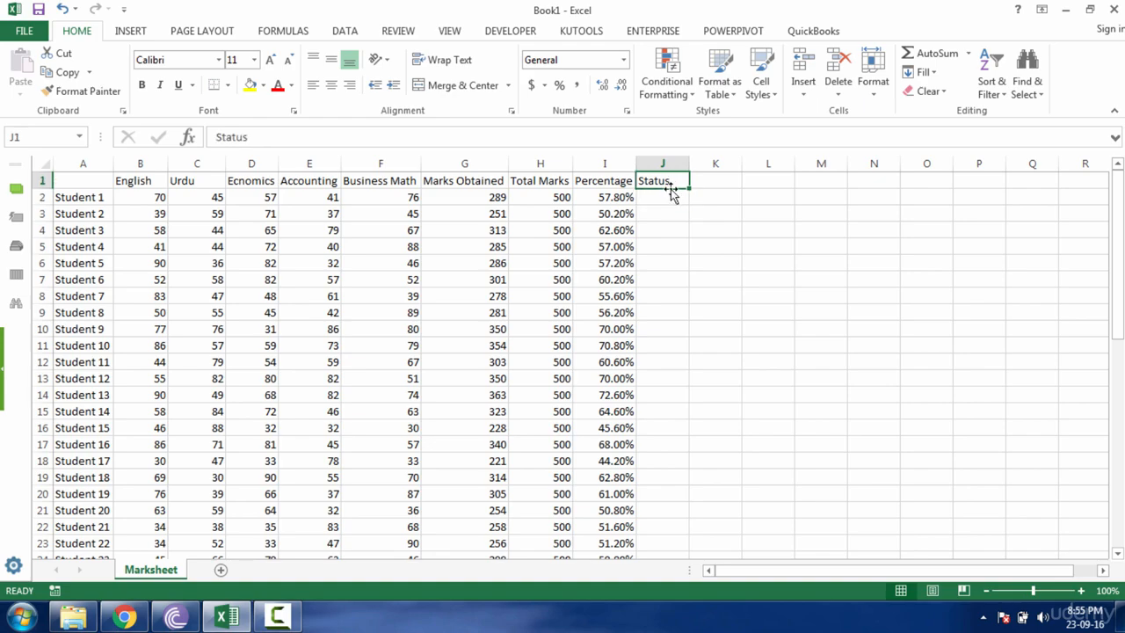
click(621, 197)
click(650, 200)
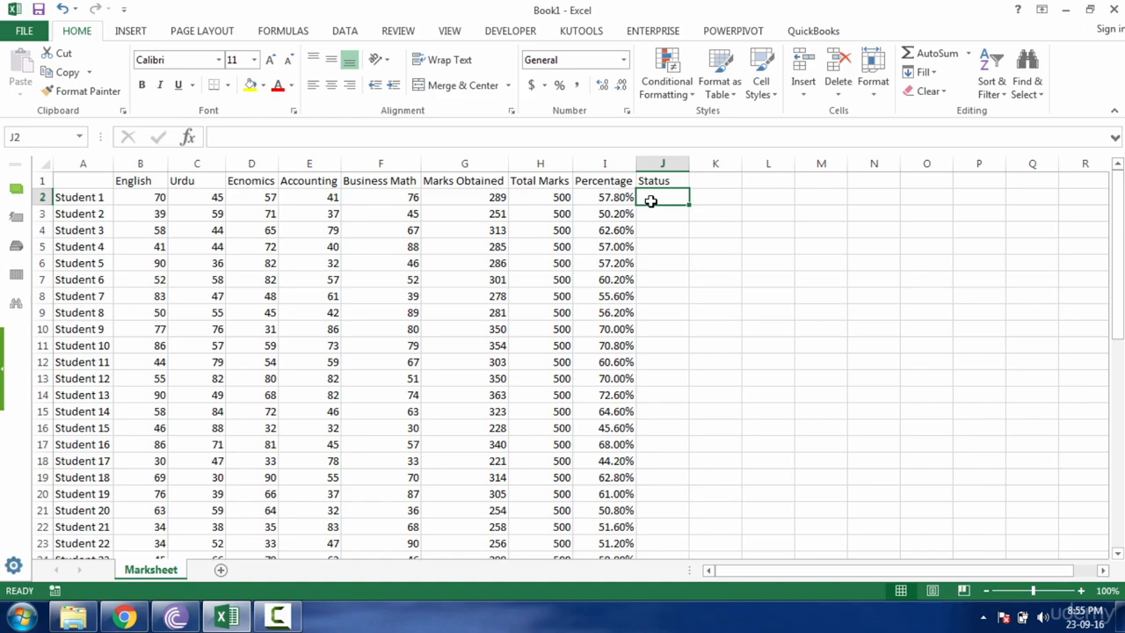
click(620, 198)
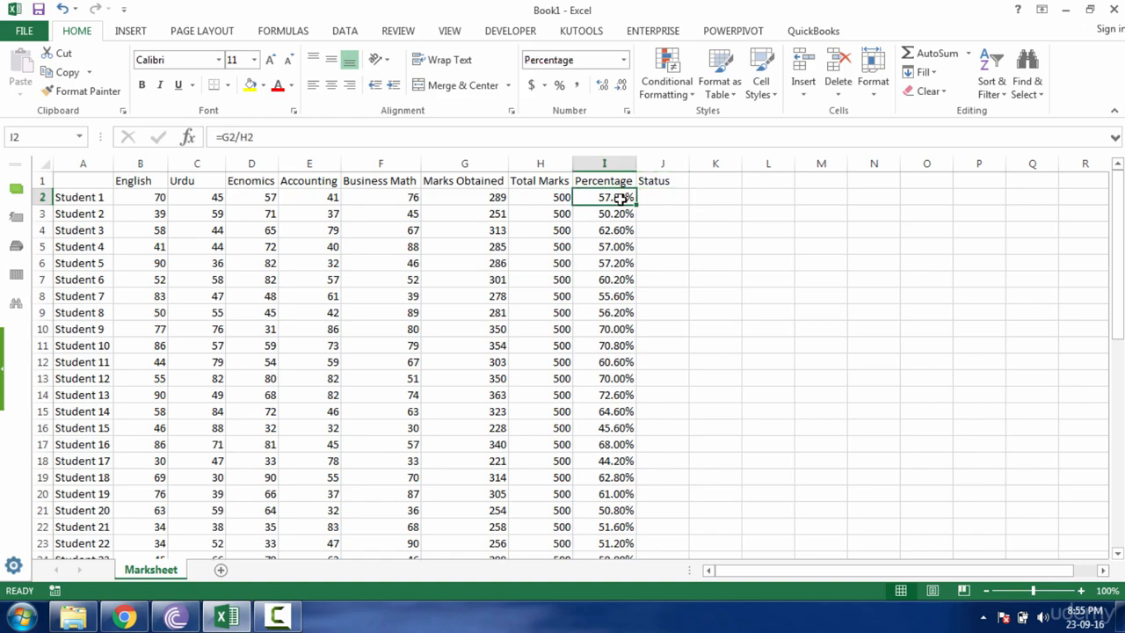
click(677, 197)
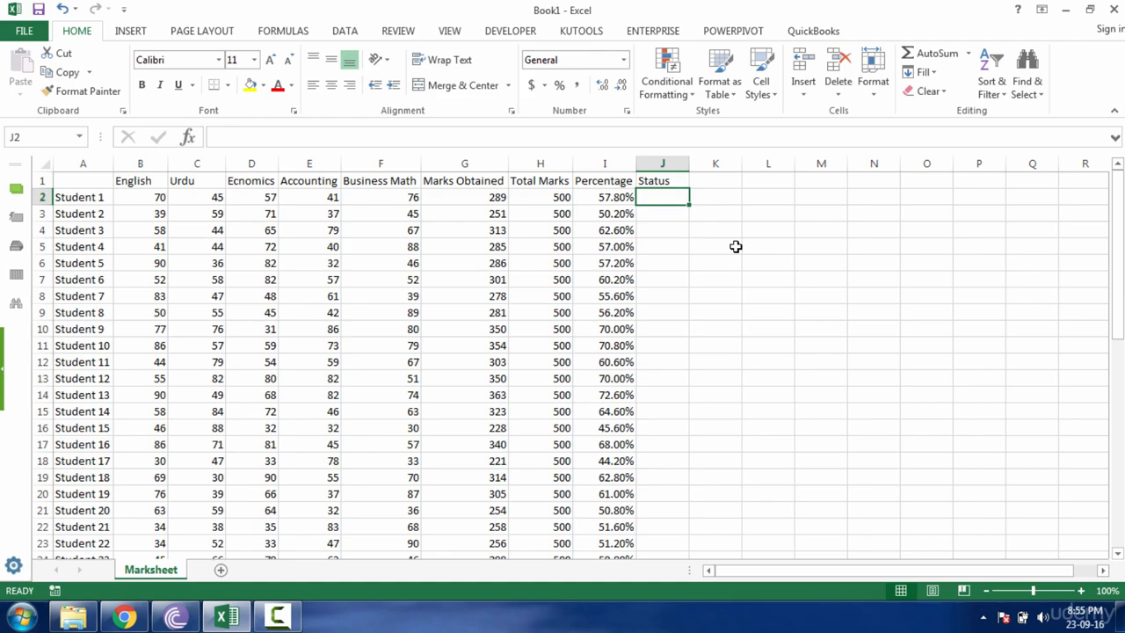
text(=if)
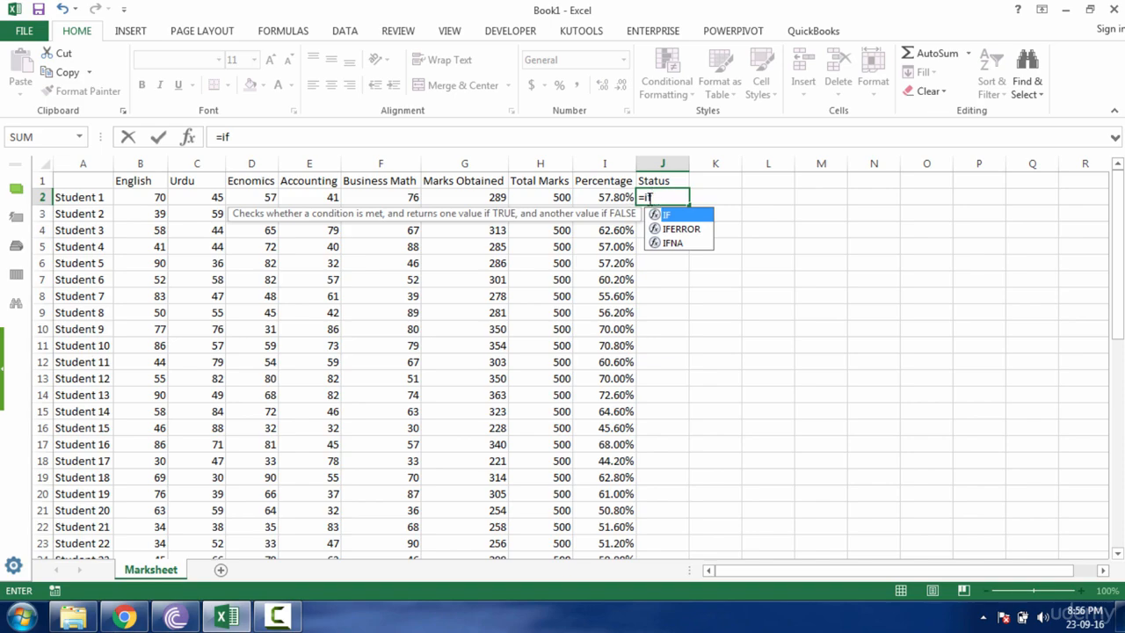
key(BackSpace)
key(BackSpace)
key(BackSpace)
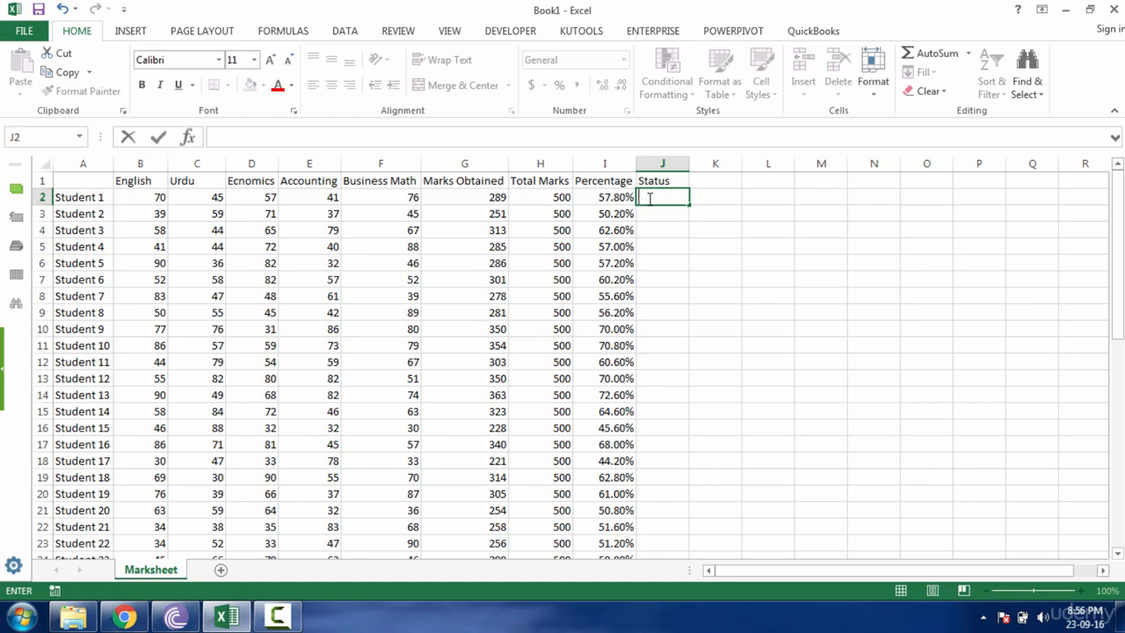
Enter the formula =IF(I2<50%,"Fail","Pass") in cell J2 for the status of Student 1
text(=if)
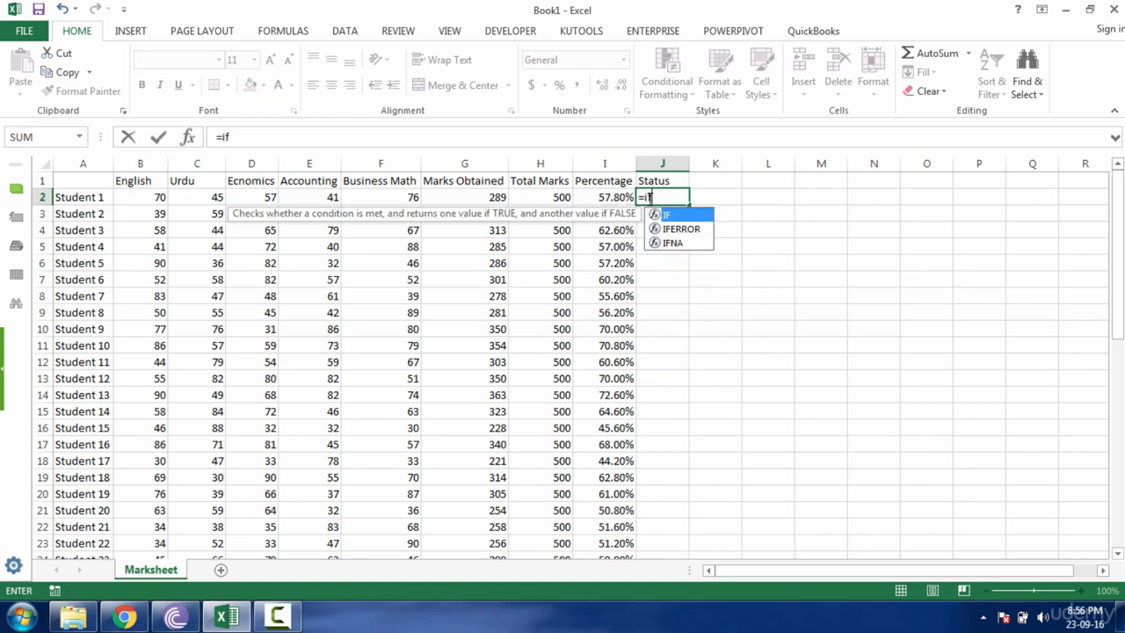
key(Tab)
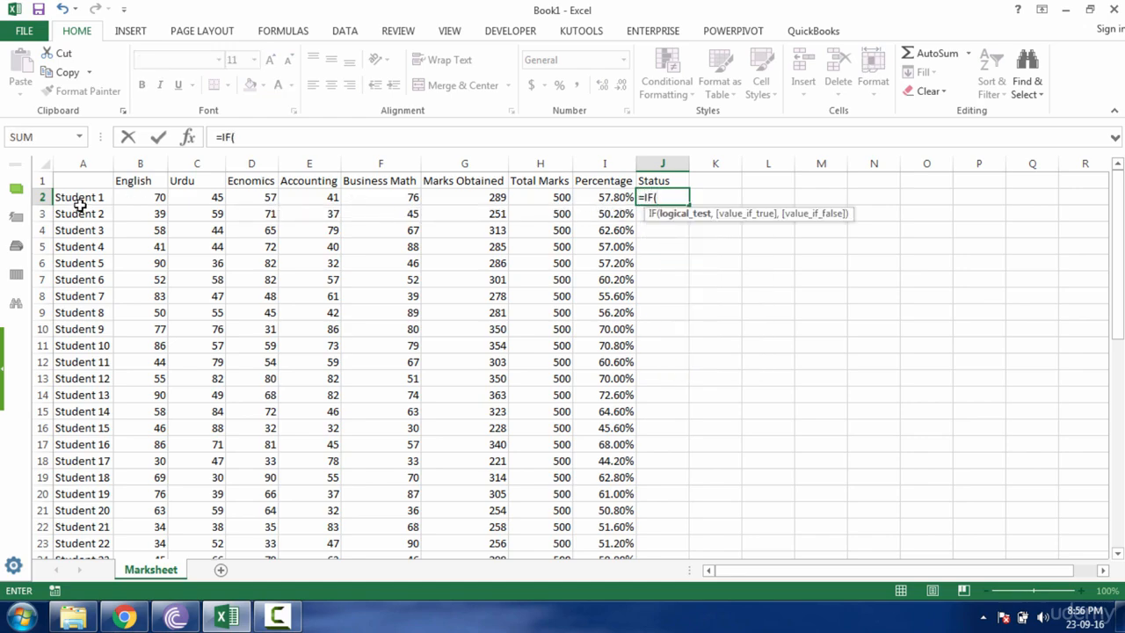
click(597, 200)
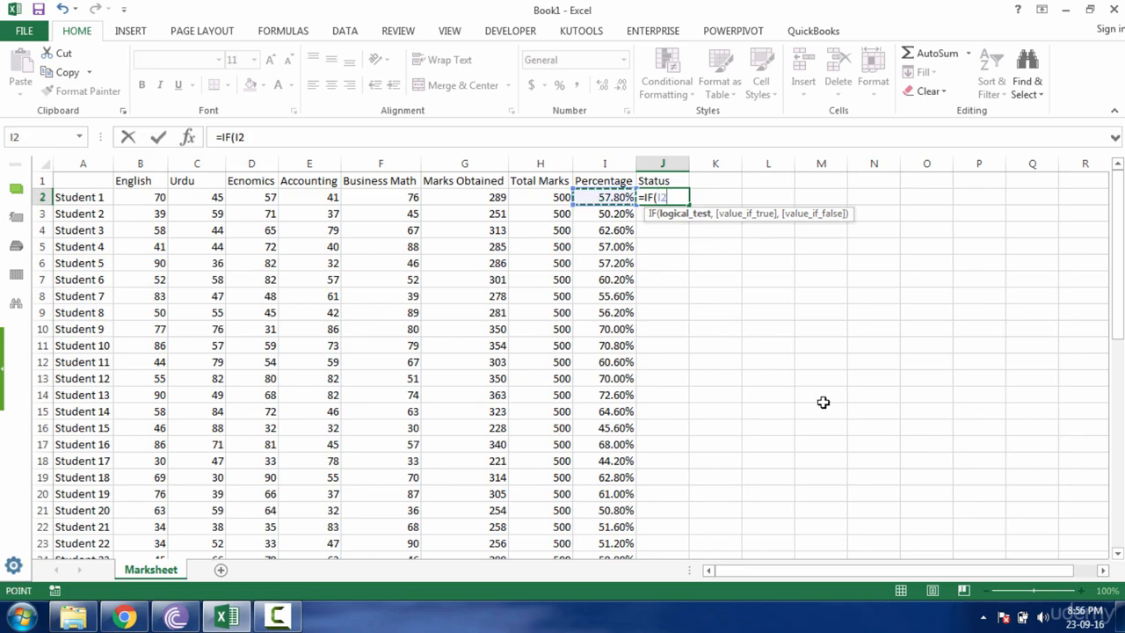
text(<50%)
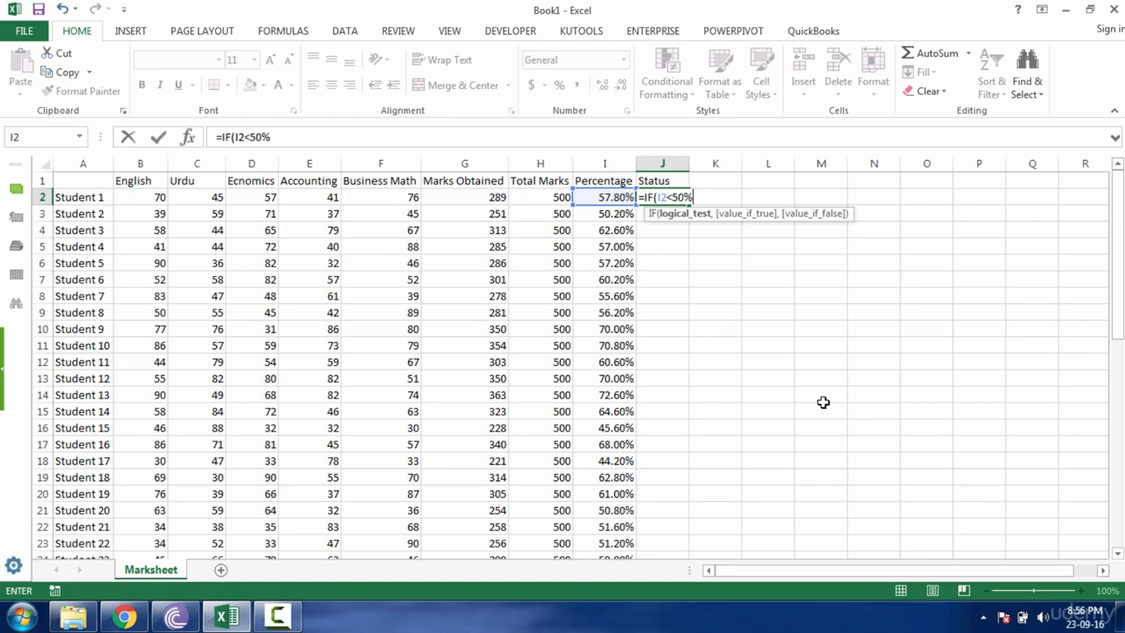
text(,)
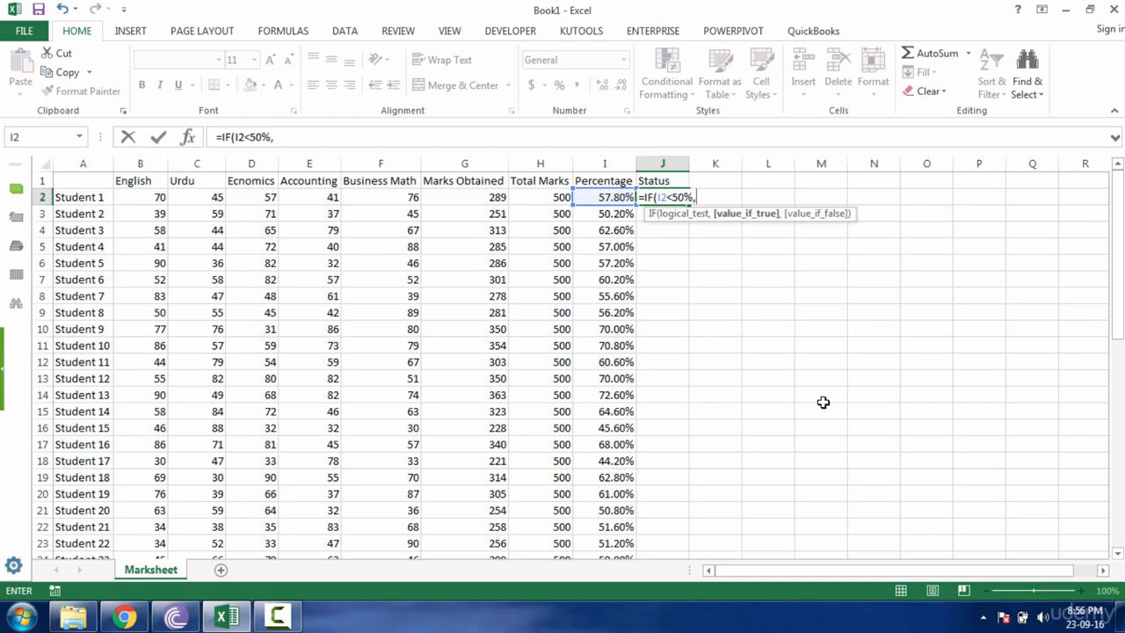
click(702, 198)
click(711, 201)
text("Fail")
text(,)
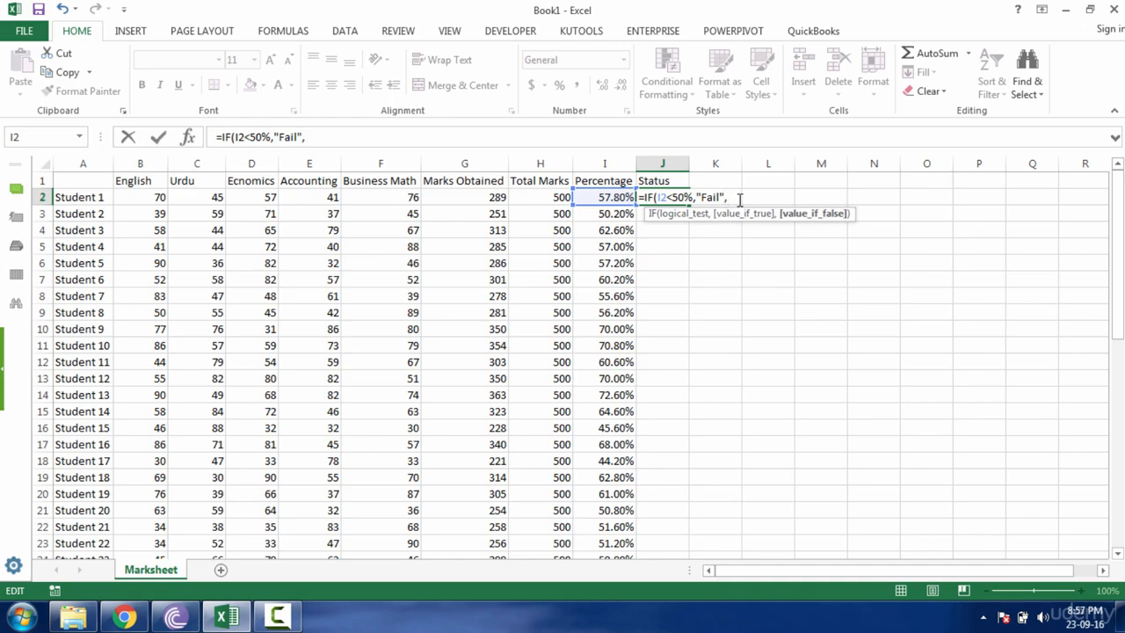
text("Pass")
key(Return)
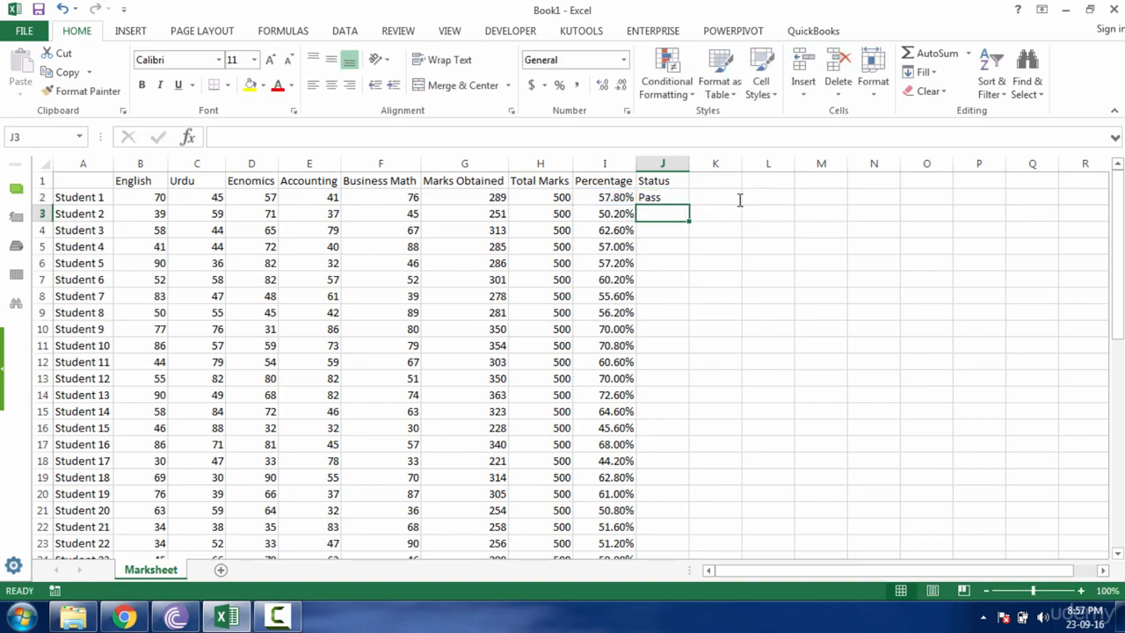
Fill the status formula from J2 down the Status column for all students
click(680, 197)
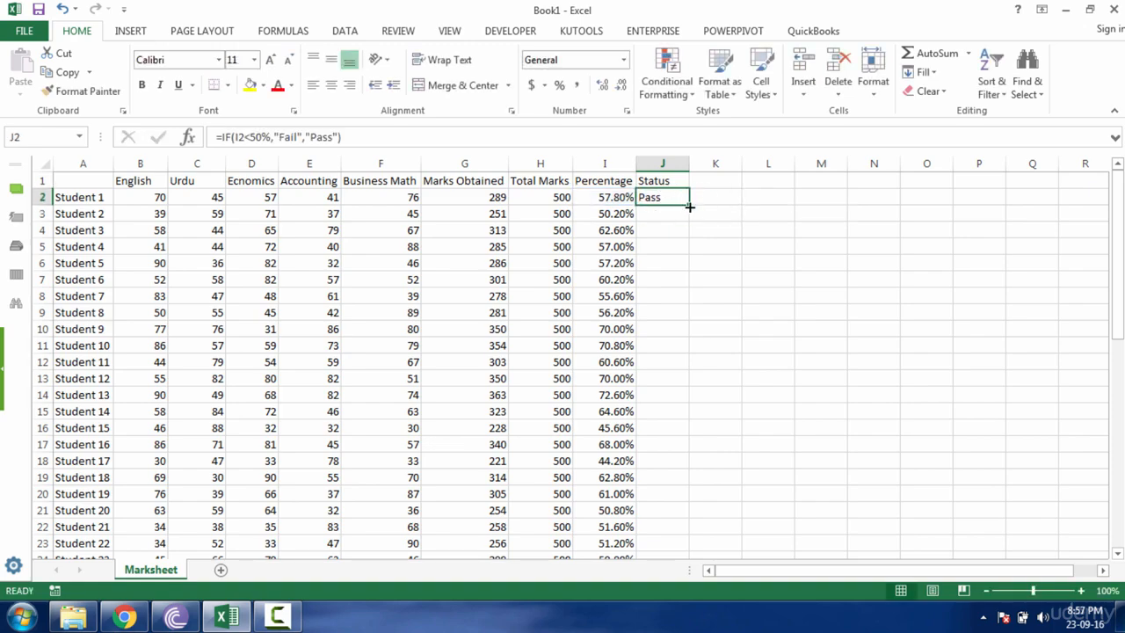
double_click(690, 207)
click(666, 374)
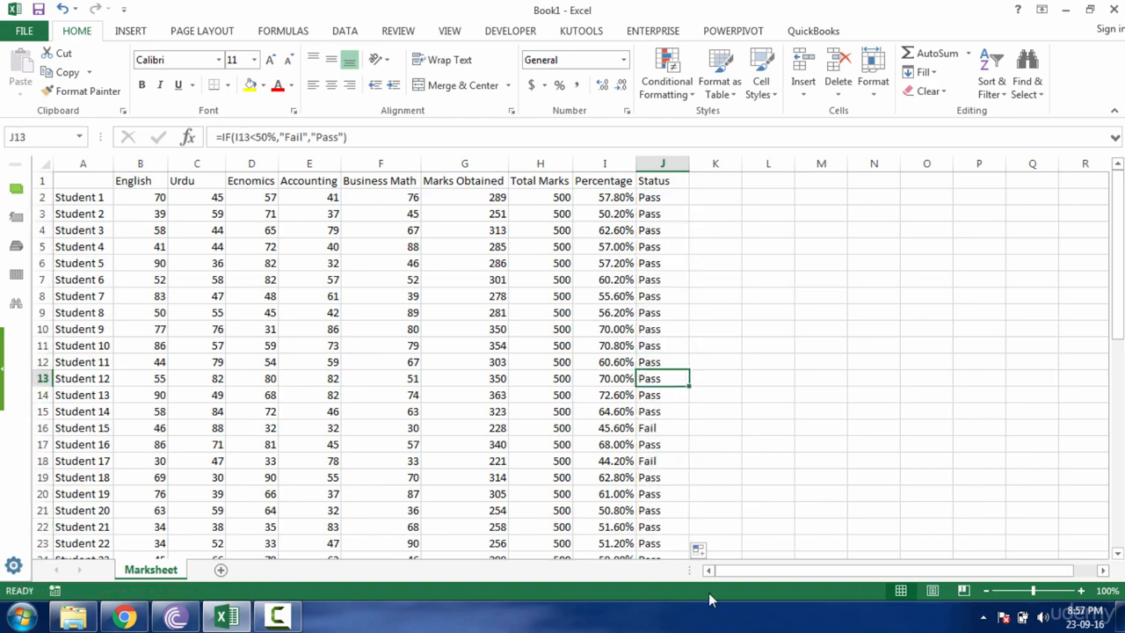
Check the filled Status results against the percentages, including the rows of Student 15 and Student 17
drag(665, 199, 659, 365)
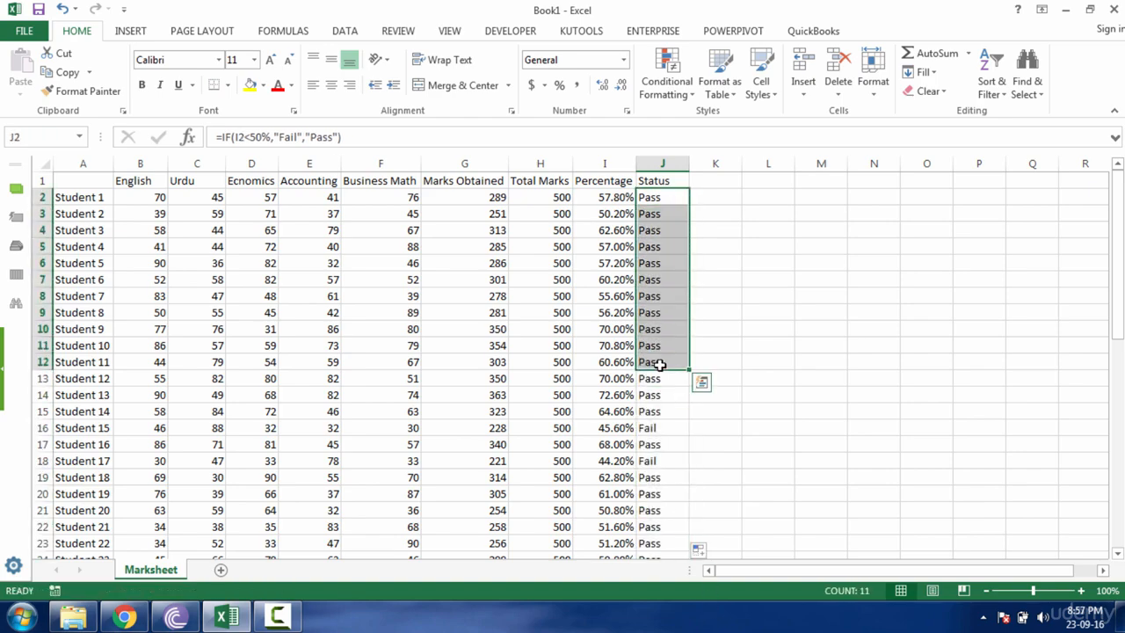
click(649, 428)
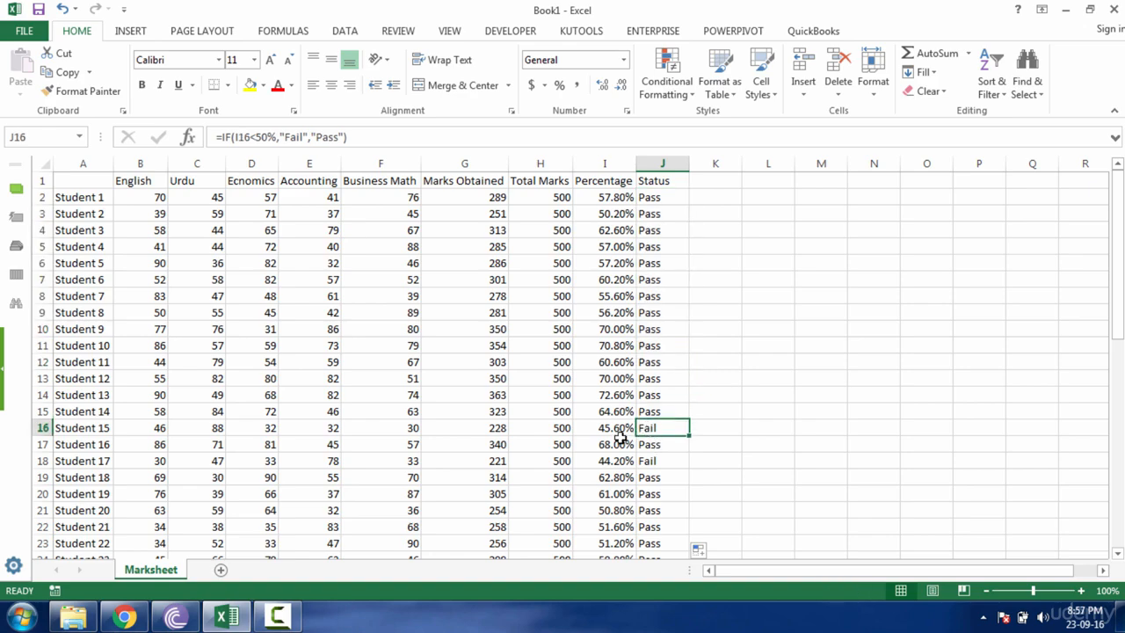
click(607, 431)
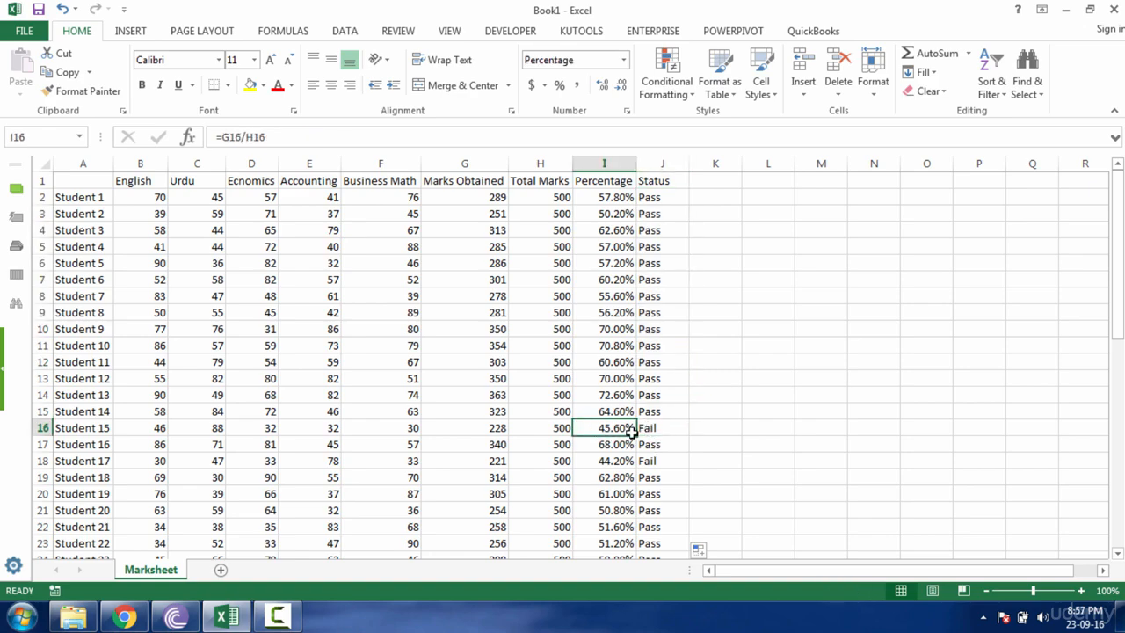
click(648, 428)
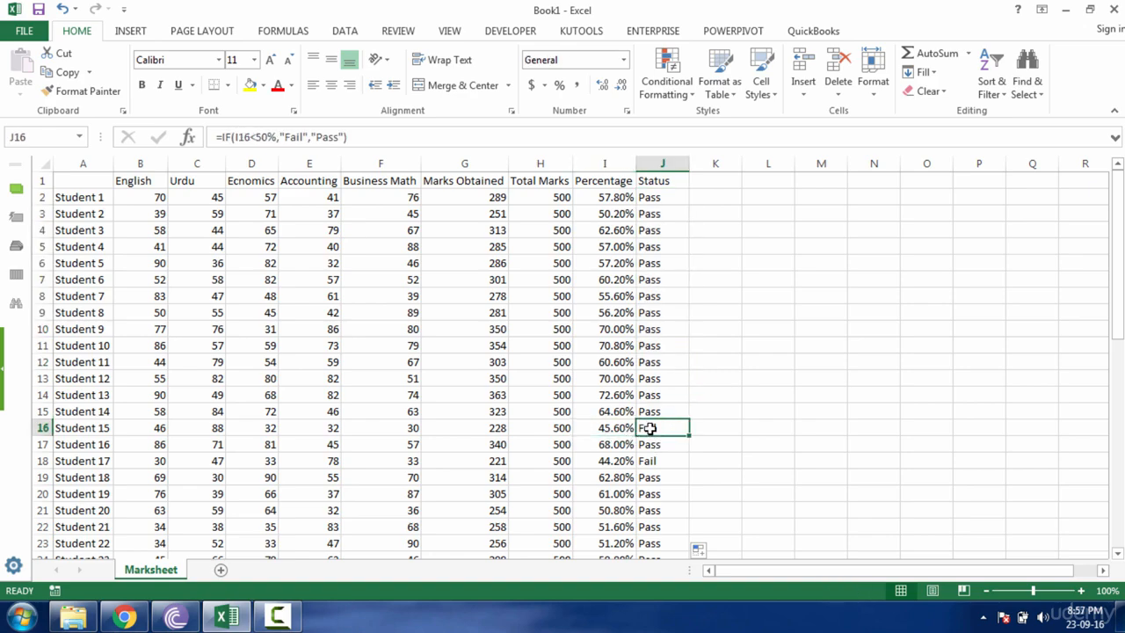
click(619, 462)
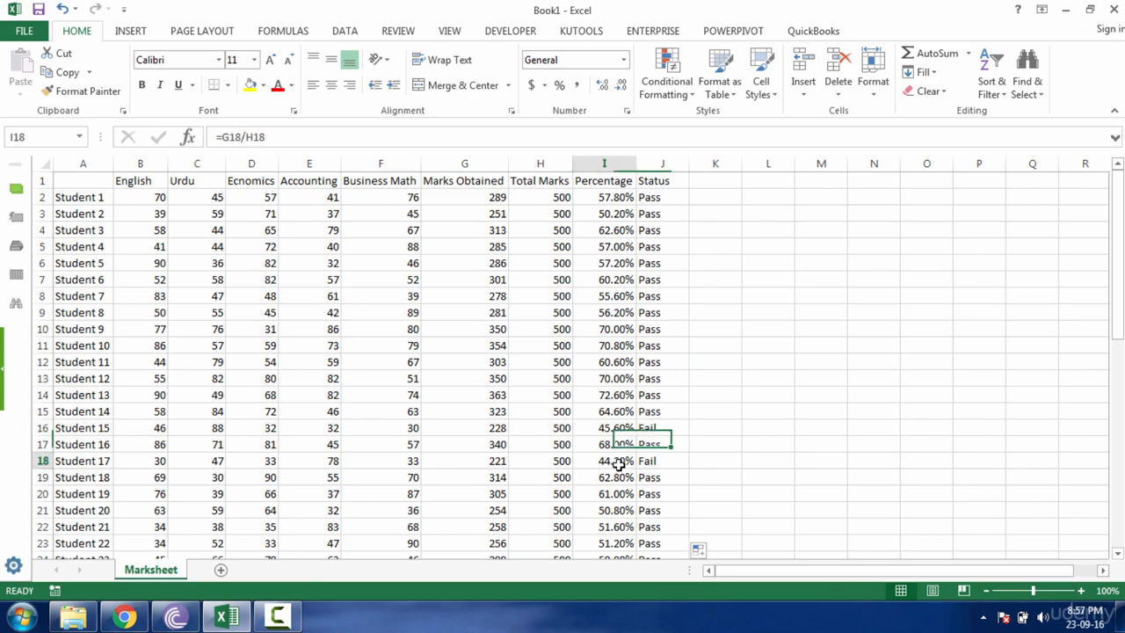
Test the status formula by setting Student 1's percentage in I2 to 50%, and undo the change
click(618, 194)
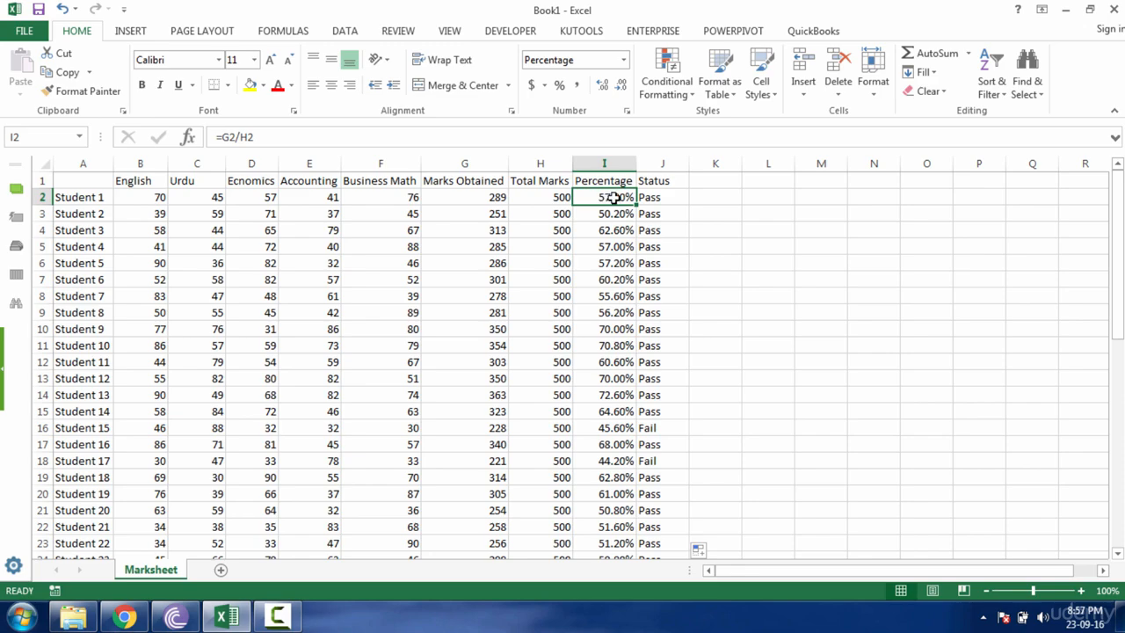
text(50)
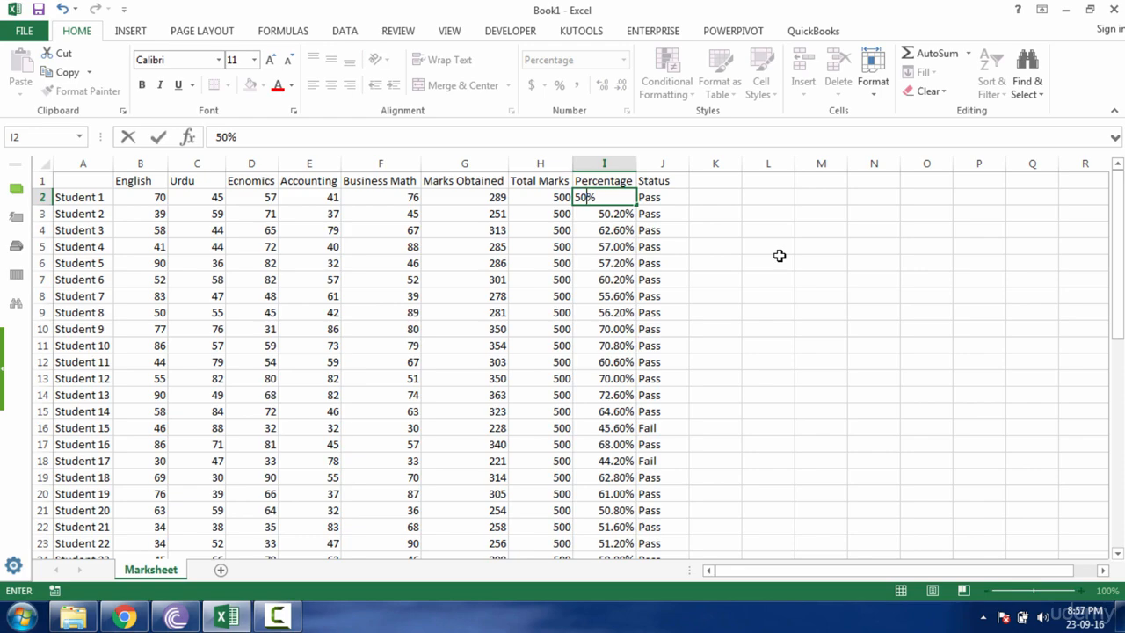
key(Return)
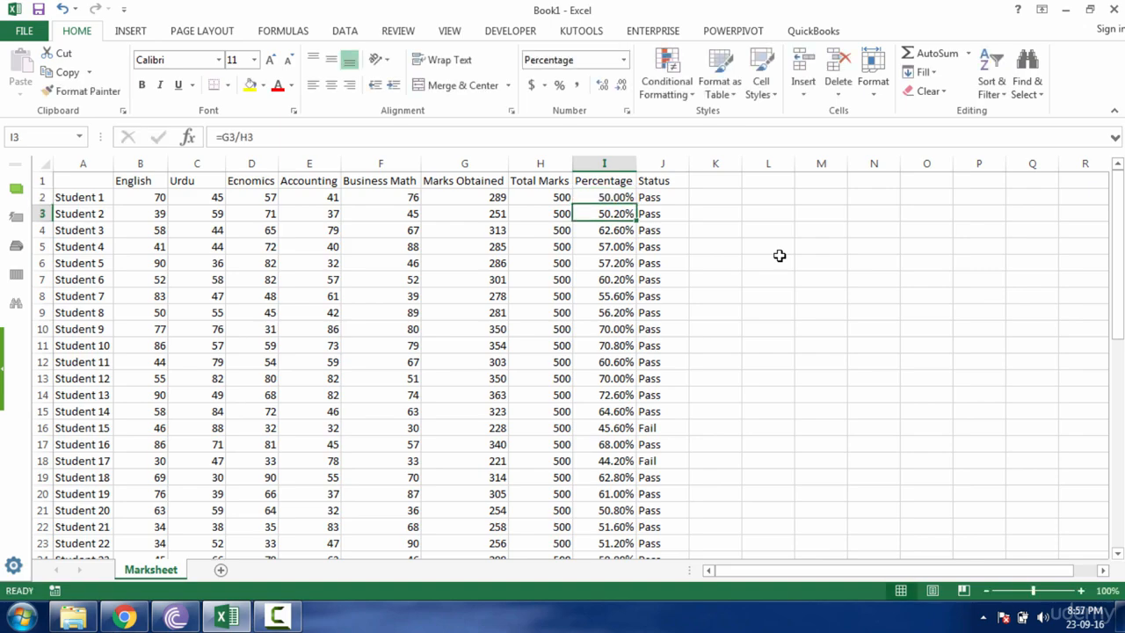
click(660, 200)
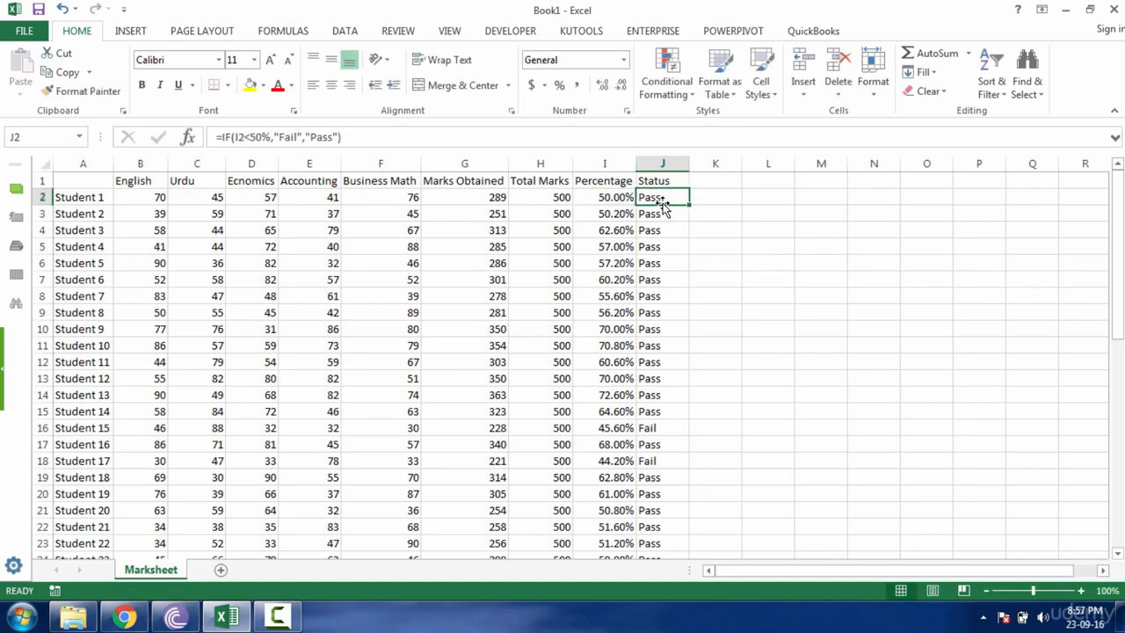
double_click(663, 199)
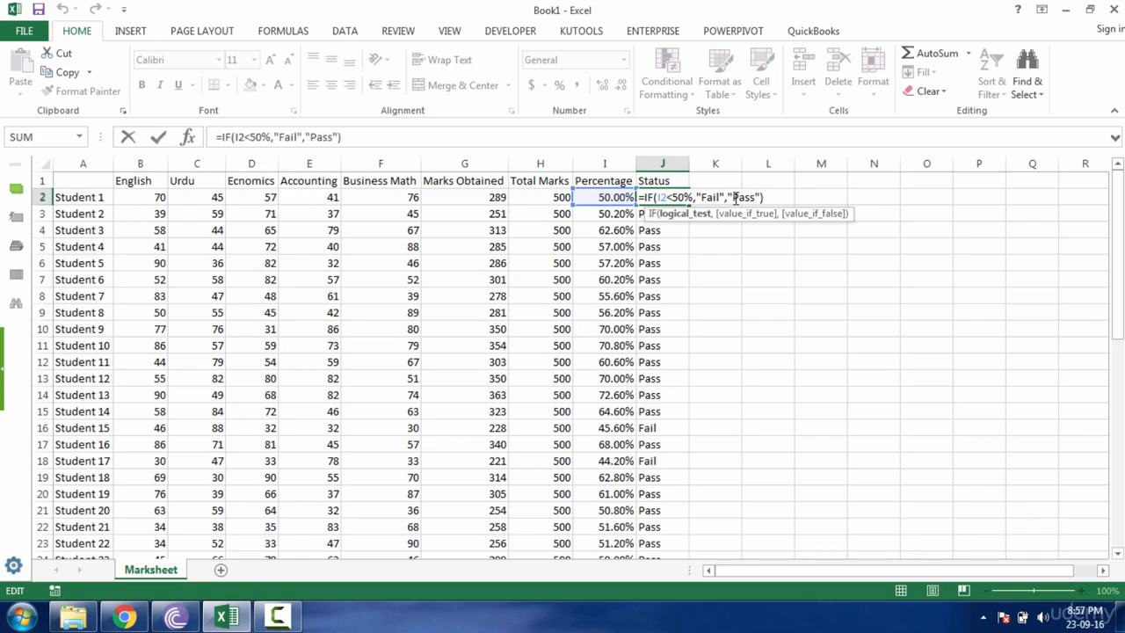
key(Escape)
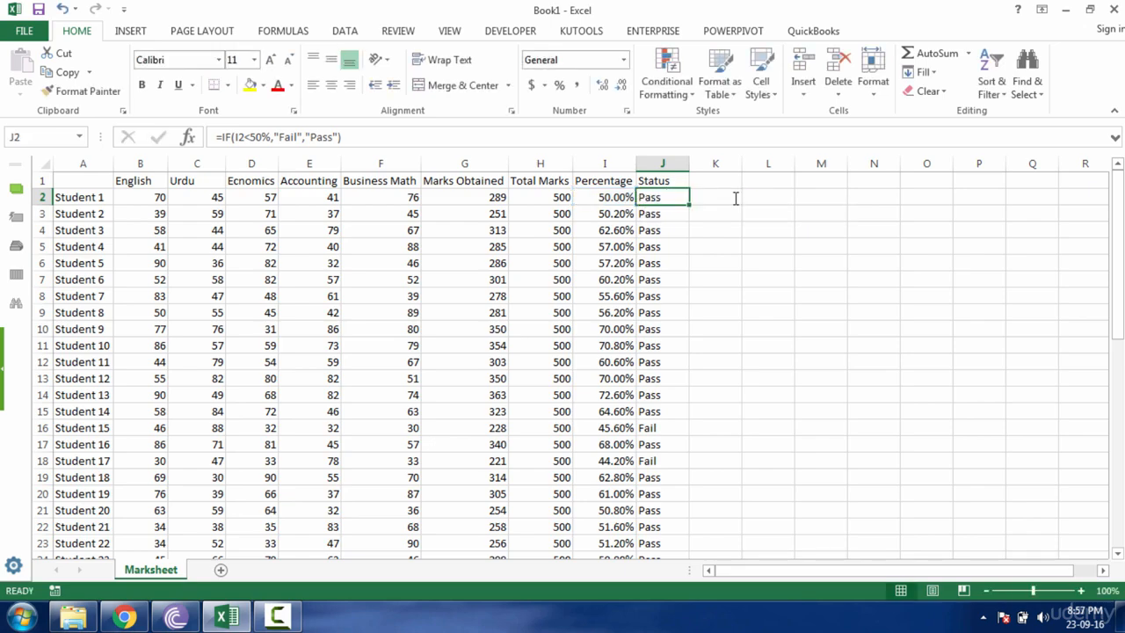
key(Left)
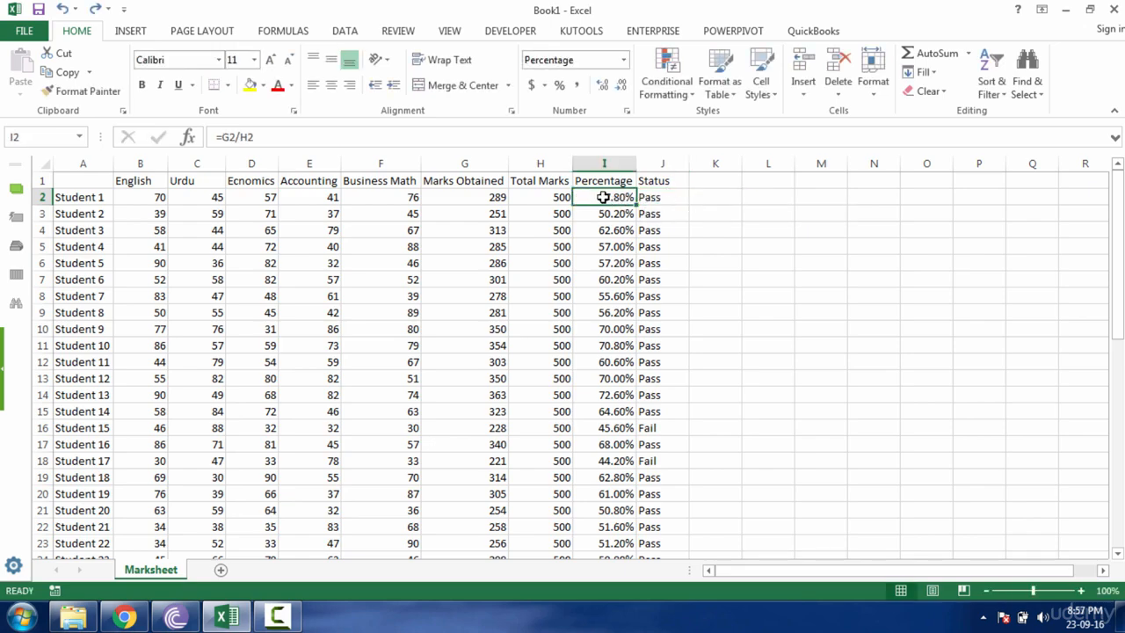
Review the arguments of the IF formula in cell J2 without changing it
click(655, 198)
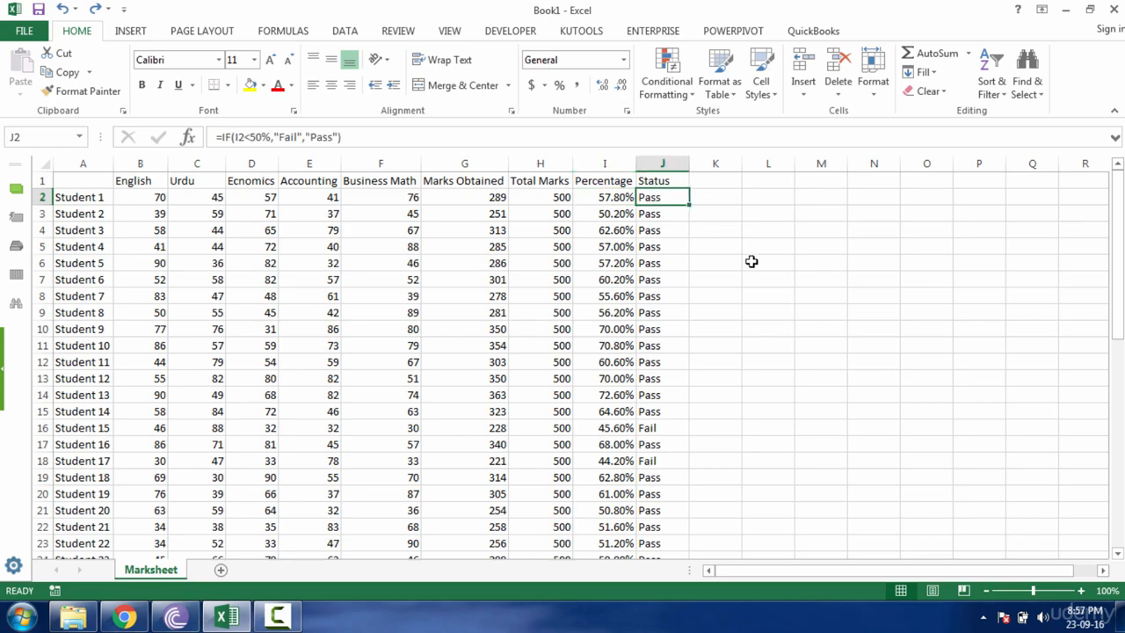
double_click(674, 196)
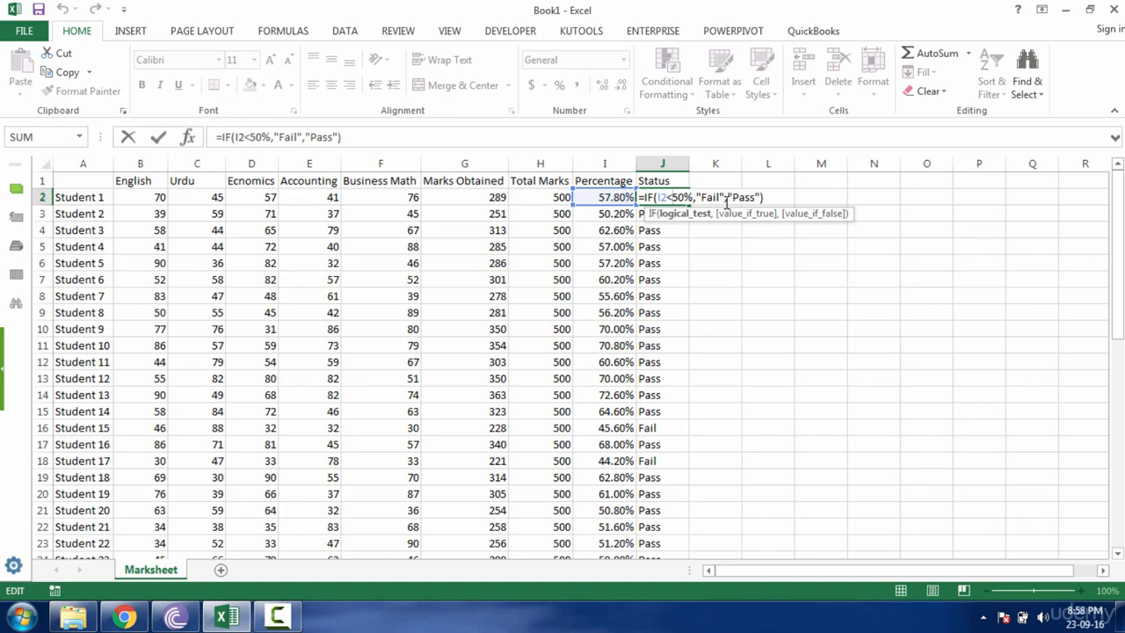
click(766, 197)
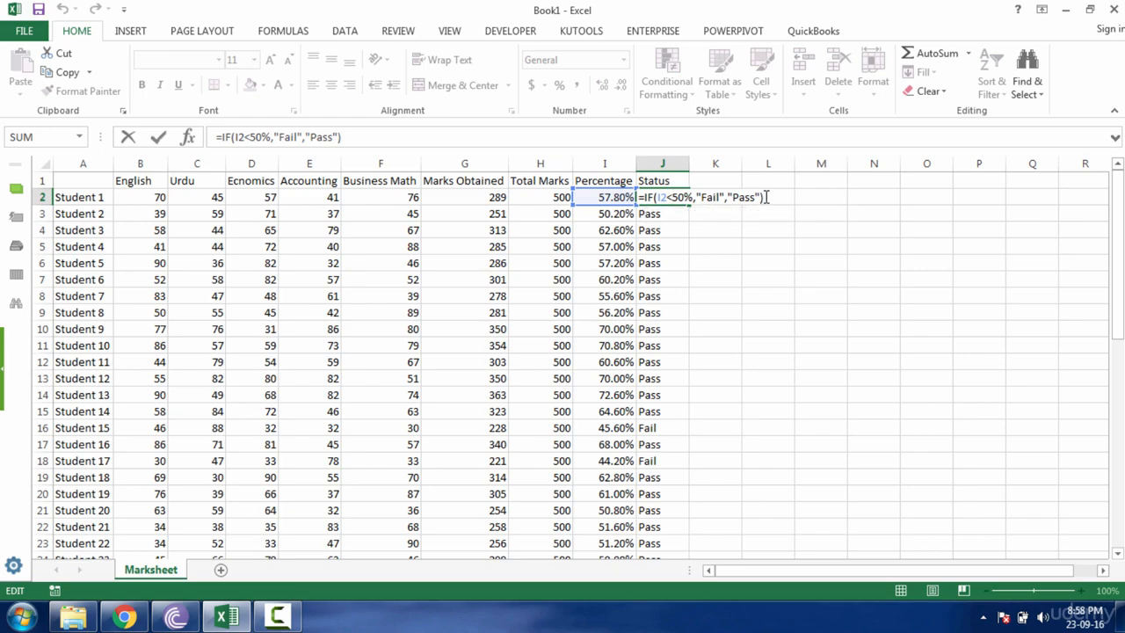
key(ctrl+Return)
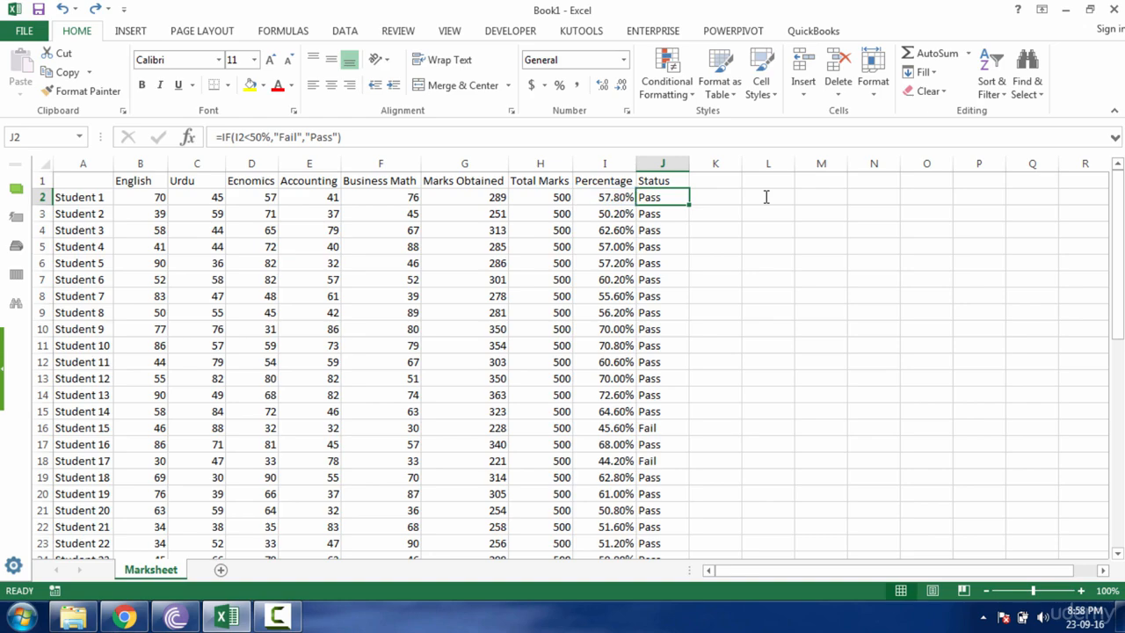
Replace the status formula in J2 with =IF(I2>50%,"Pass","Fail") and fill it down the Status column
double_click(675, 200)
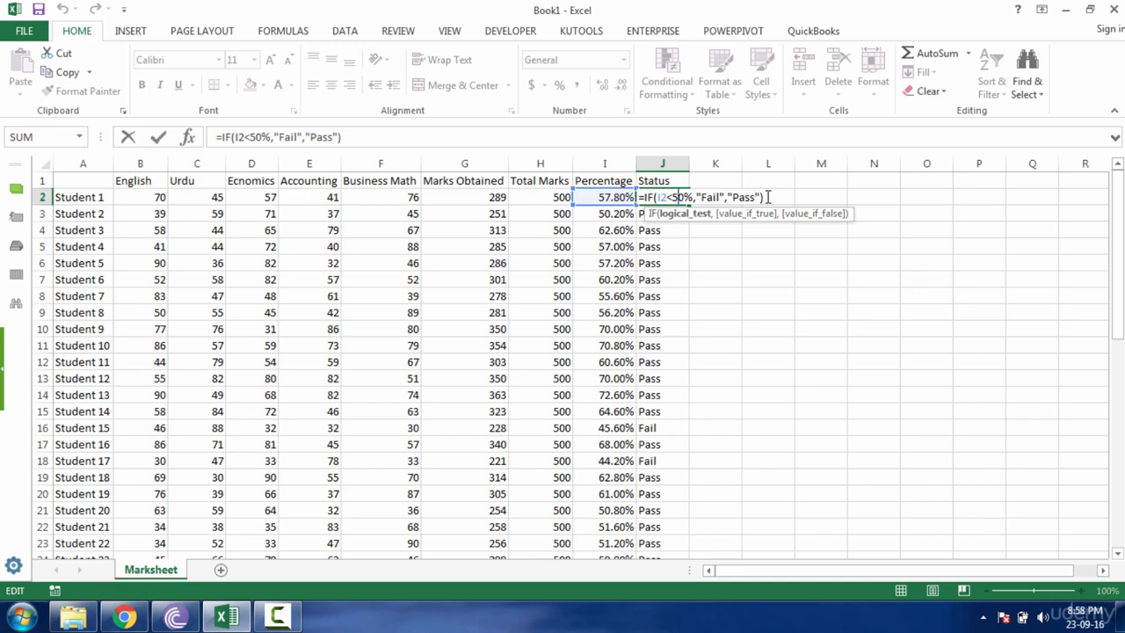
drag(768, 196, 558, 183)
key(BackSpace)
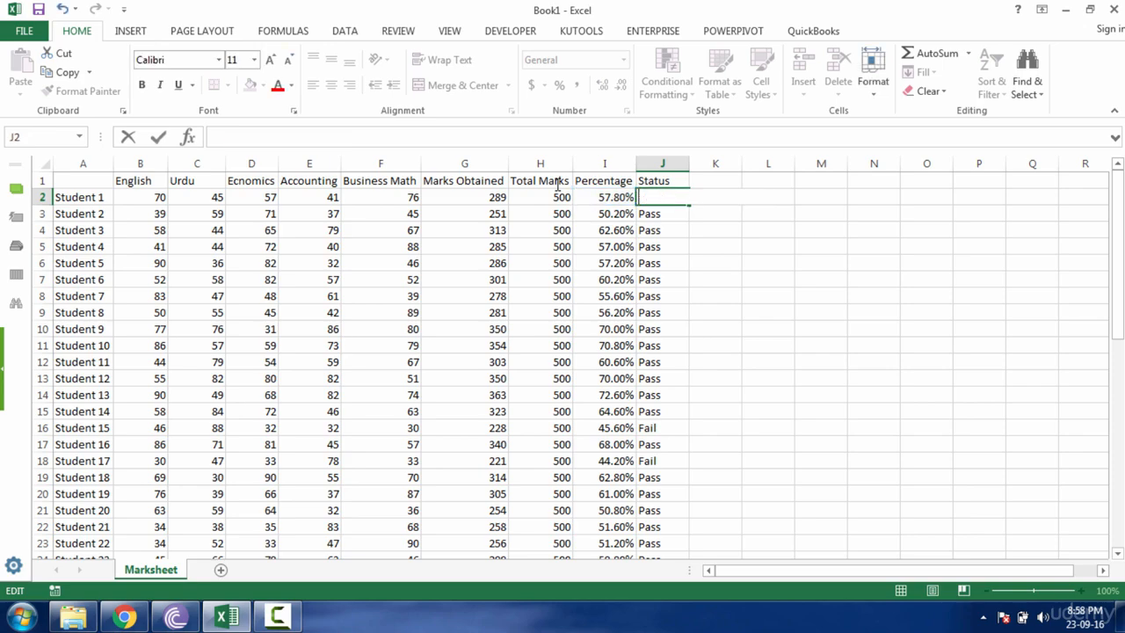
text(=IF()
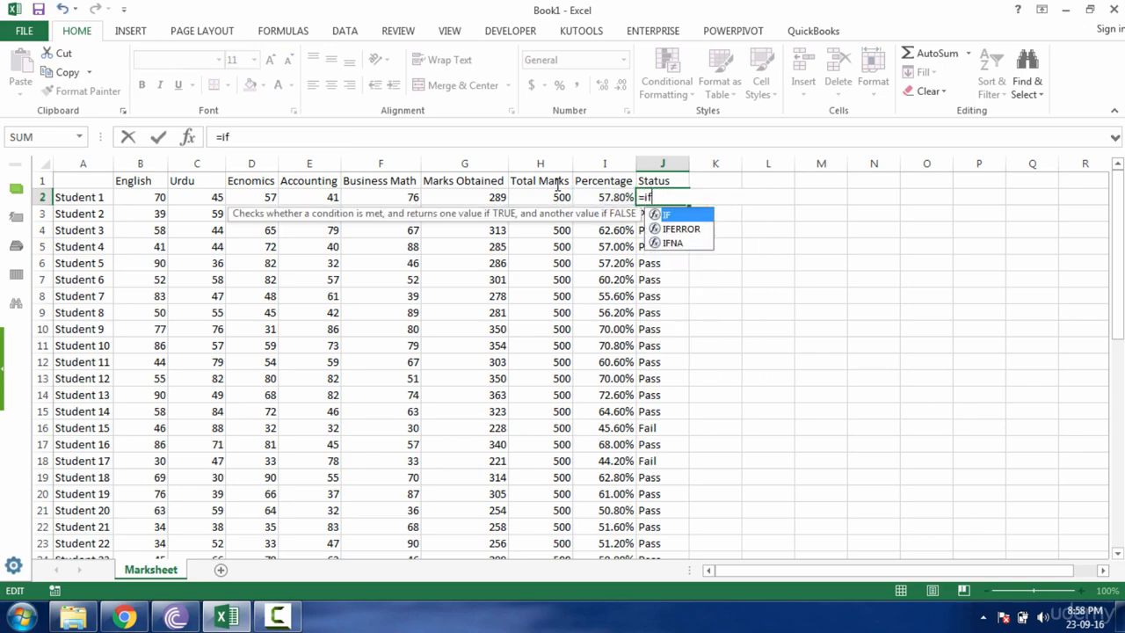
click(598, 195)
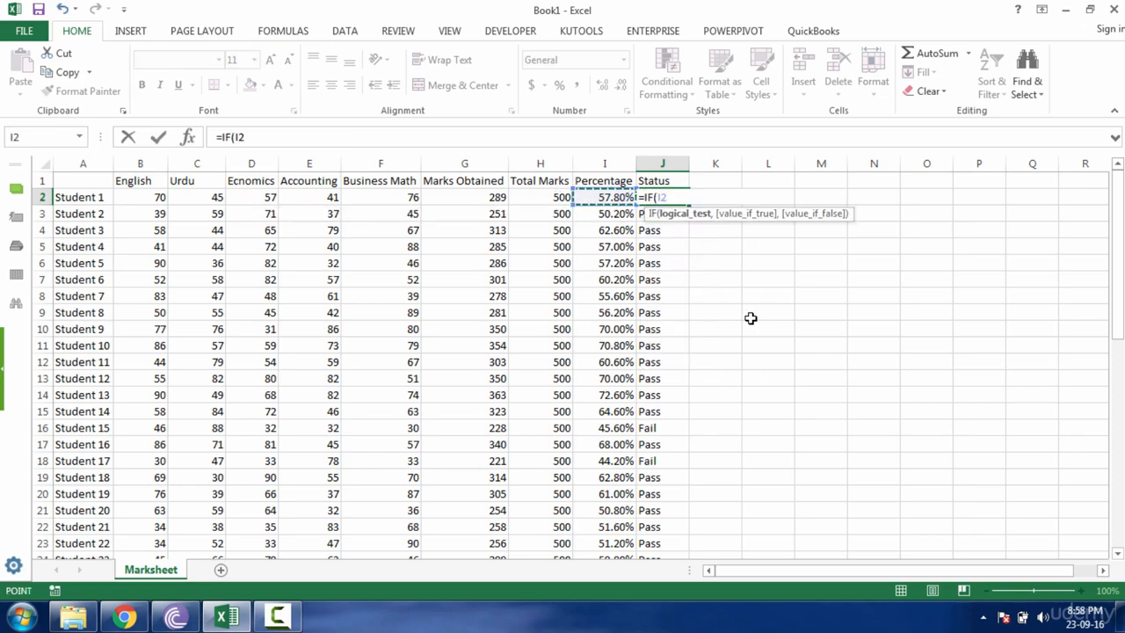
text(>50)
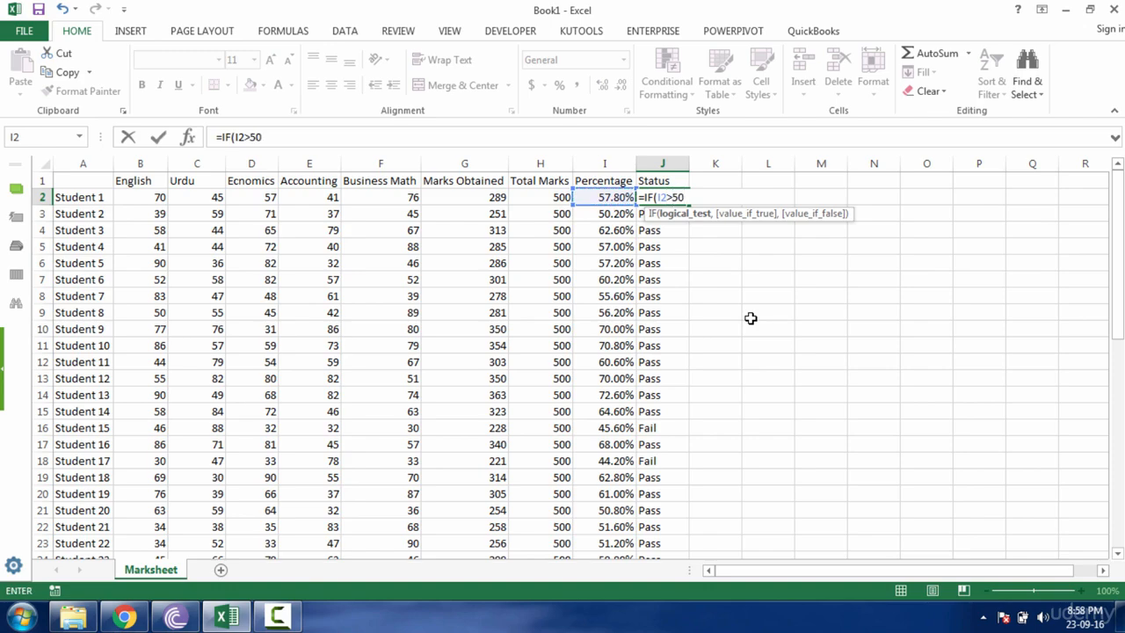
text(%,"Pass)
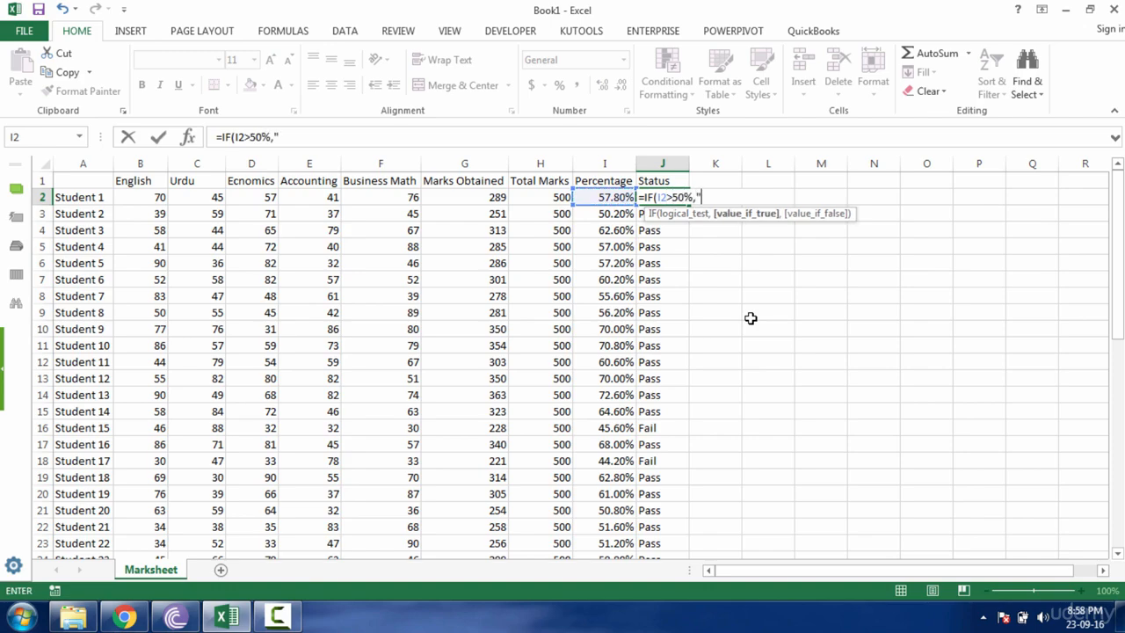
text(","Fai)
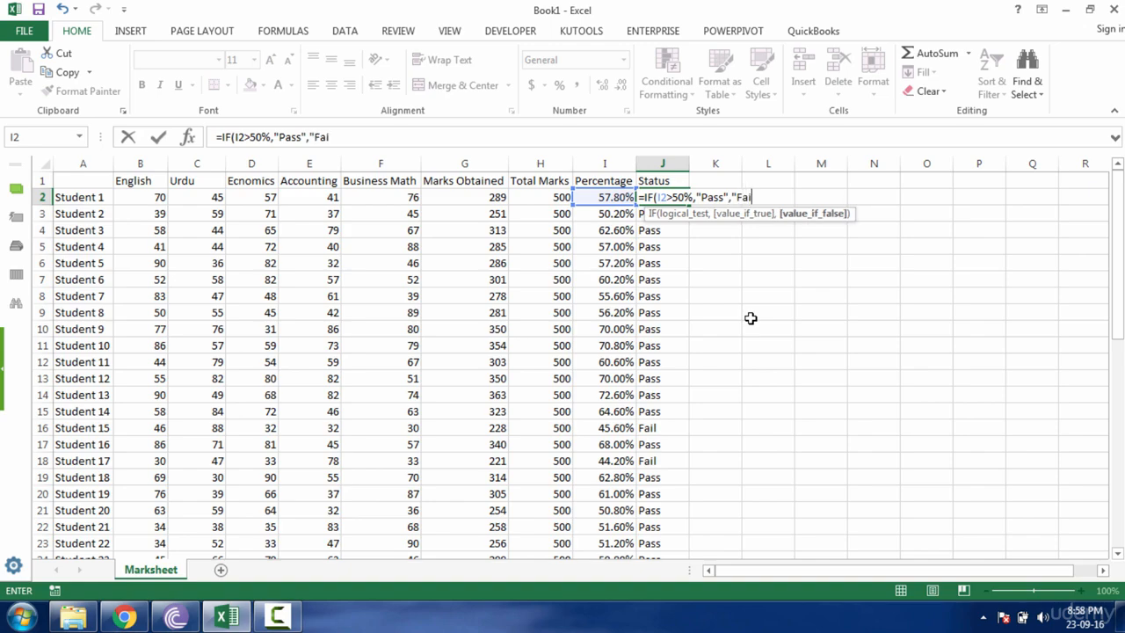
text(l")
key(Return)
click(673, 197)
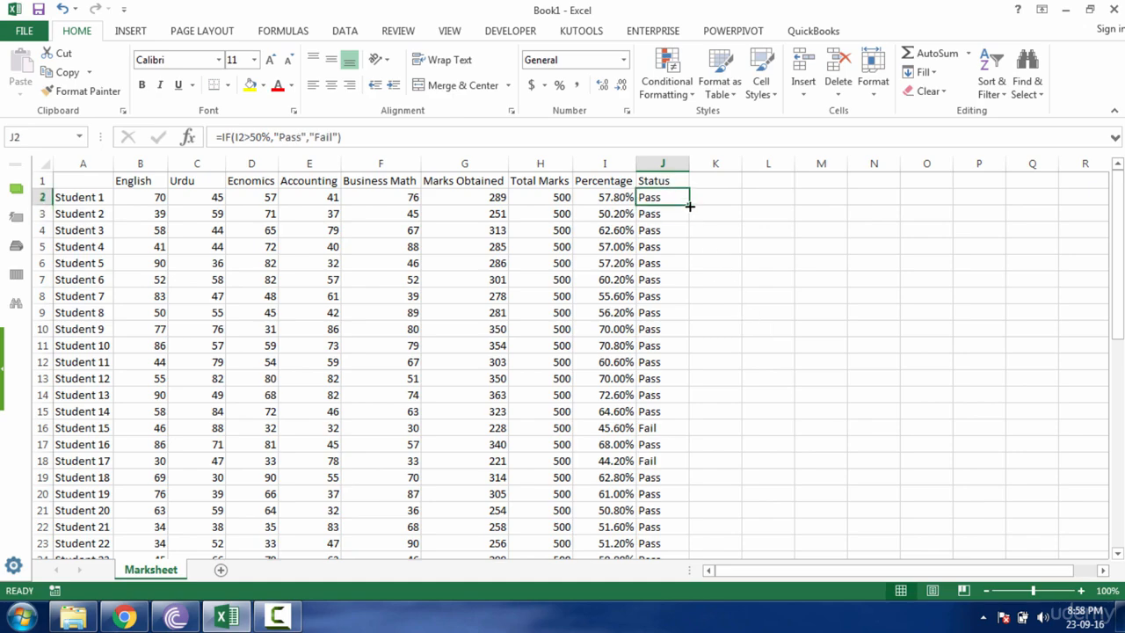
double_click(689, 205)
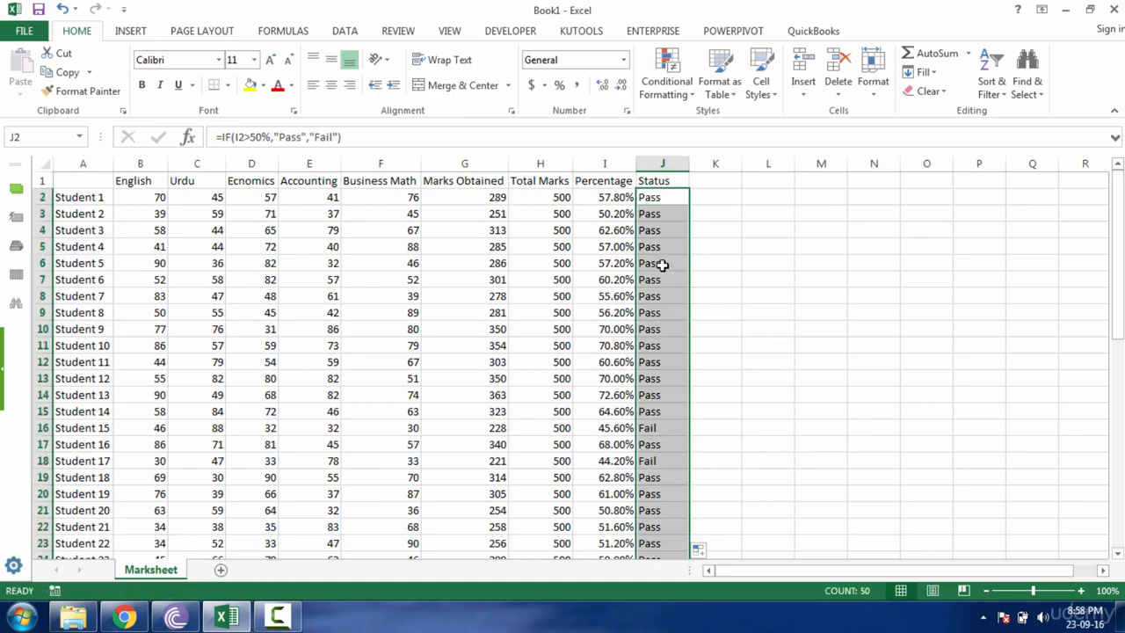
Set Student 1's percentage in I2 to 50% and check the resulting status in J2
click(616, 198)
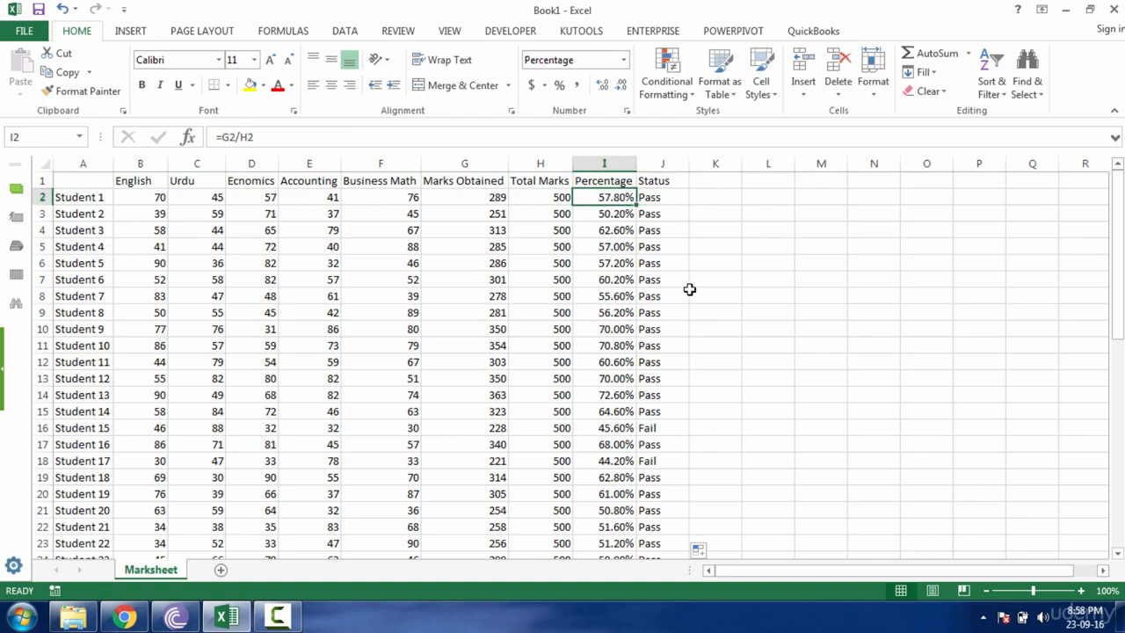
text(50%)
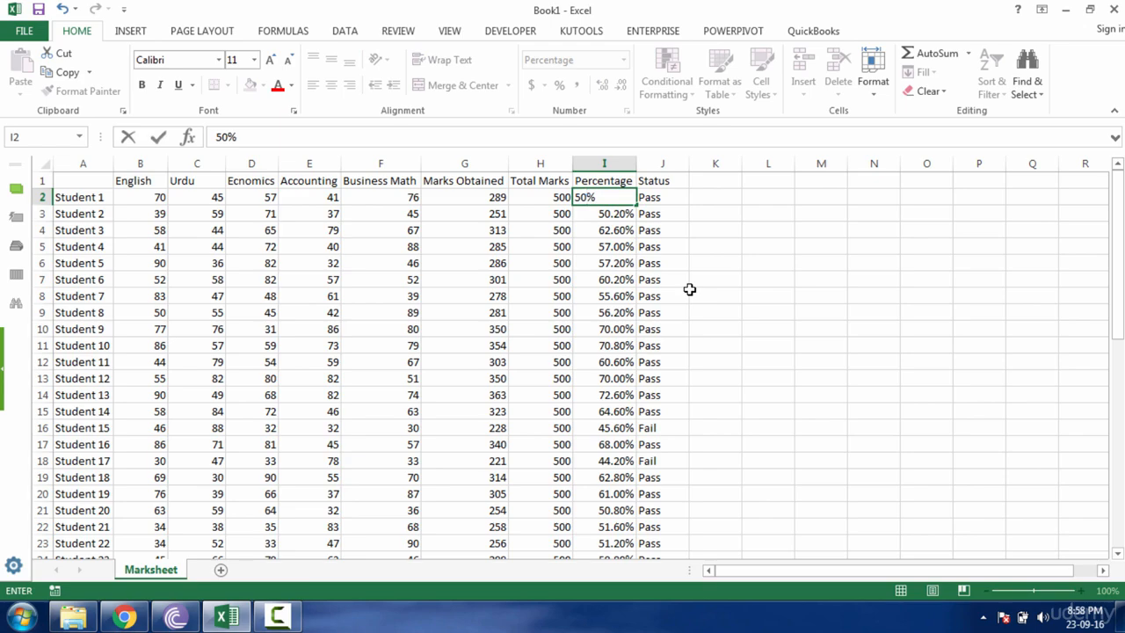
key(Return)
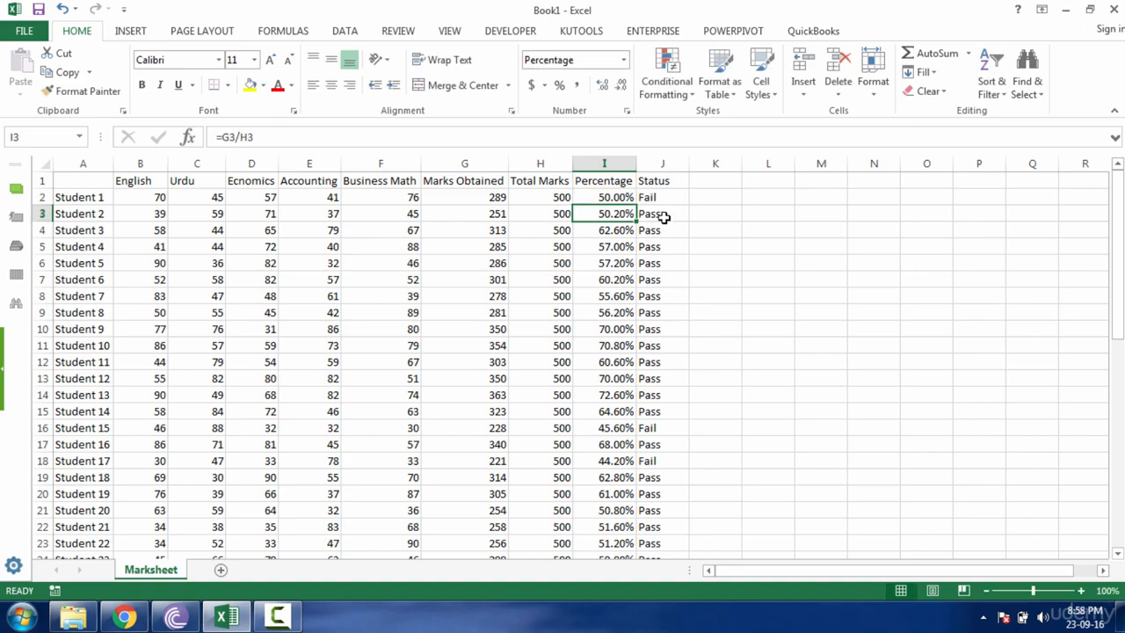
click(661, 198)
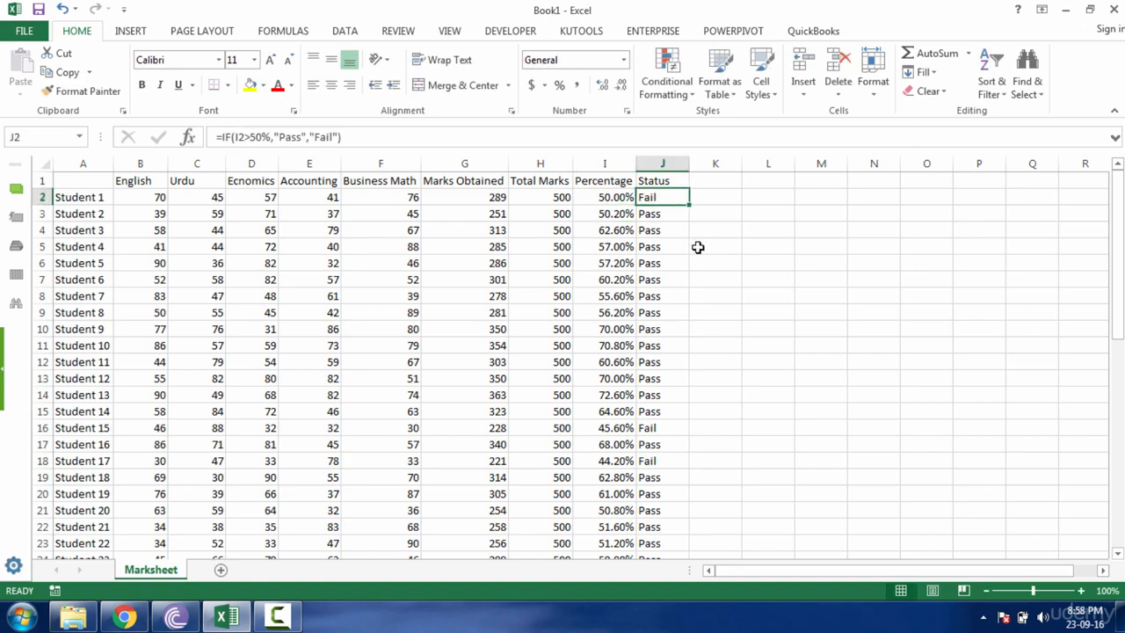
Change the condition in J2's formula to I2>=50%, check Student 1's status, and undo the formula change
double_click(671, 198)
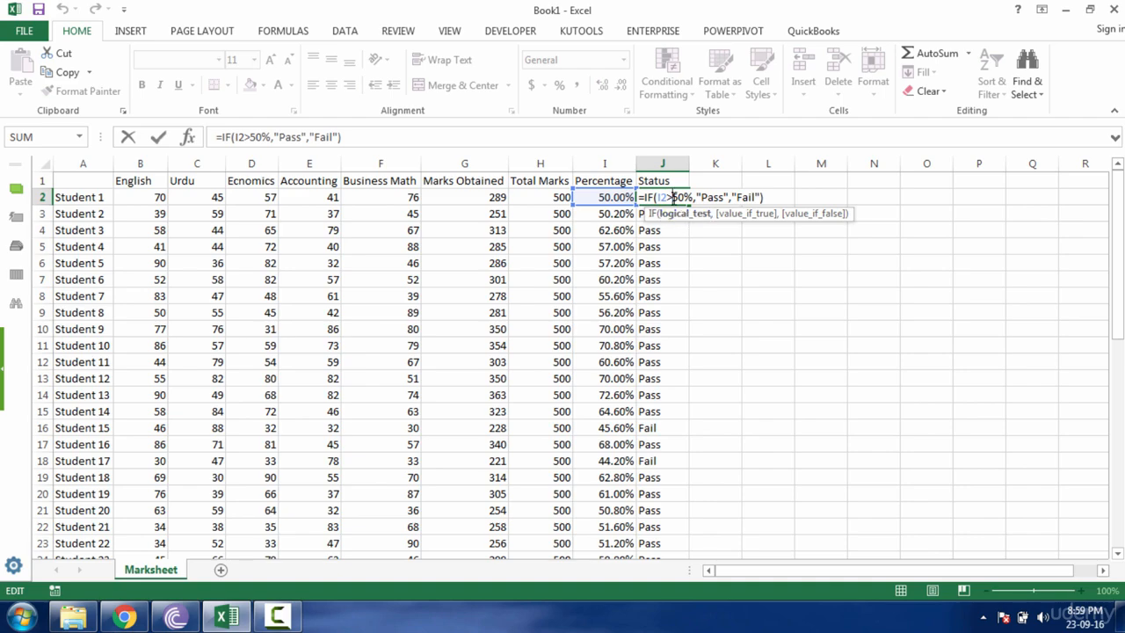
click(675, 197)
text(=)
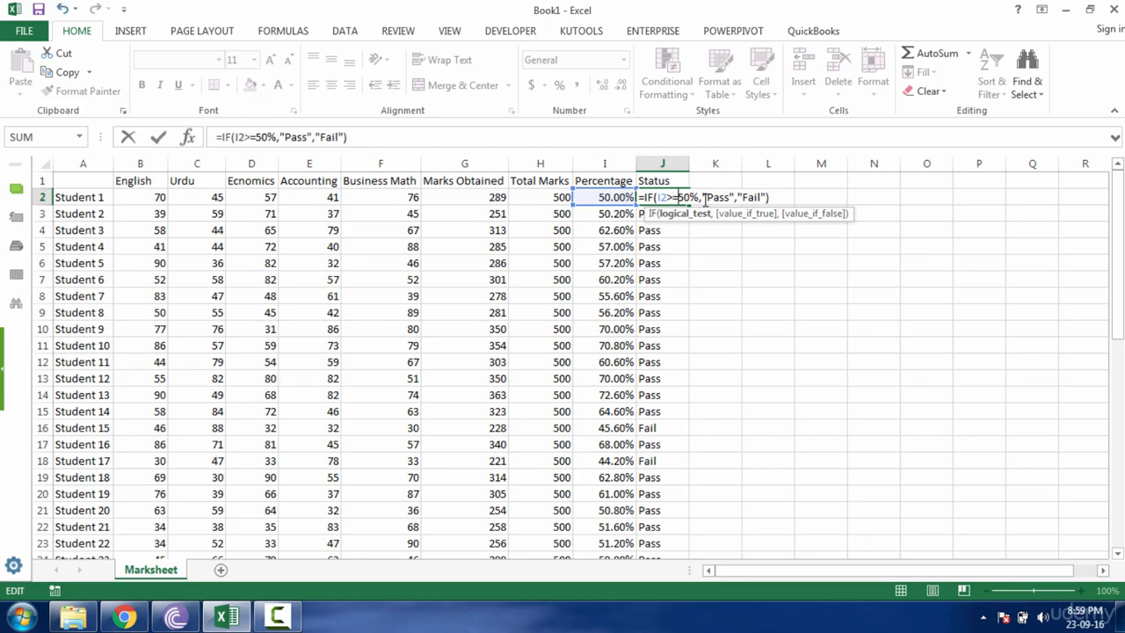
click(779, 197)
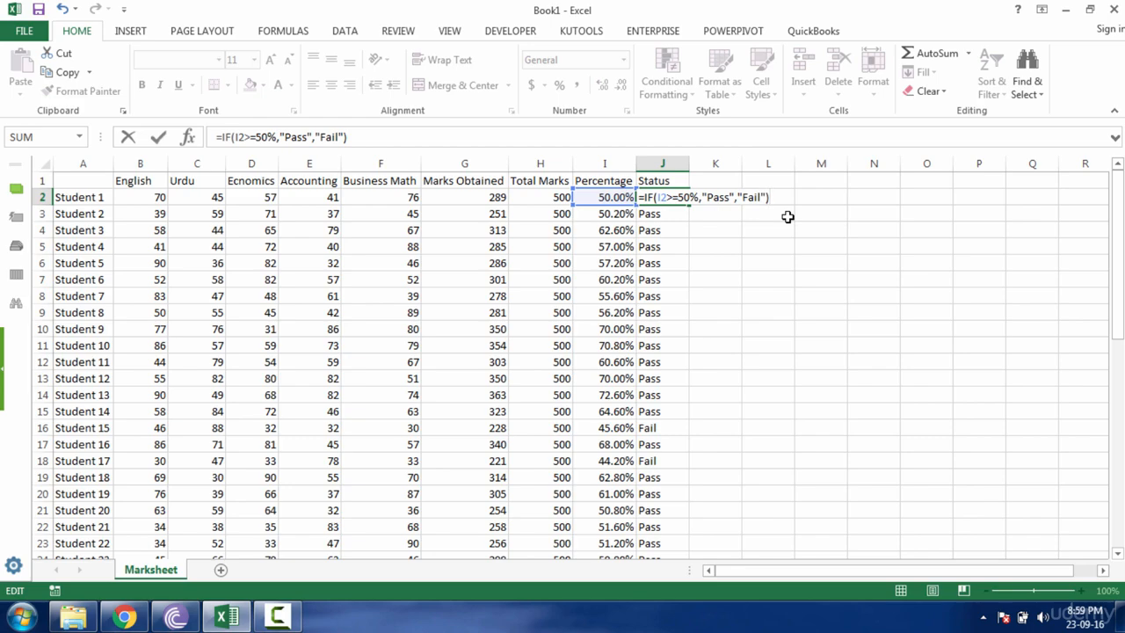
key(Return)
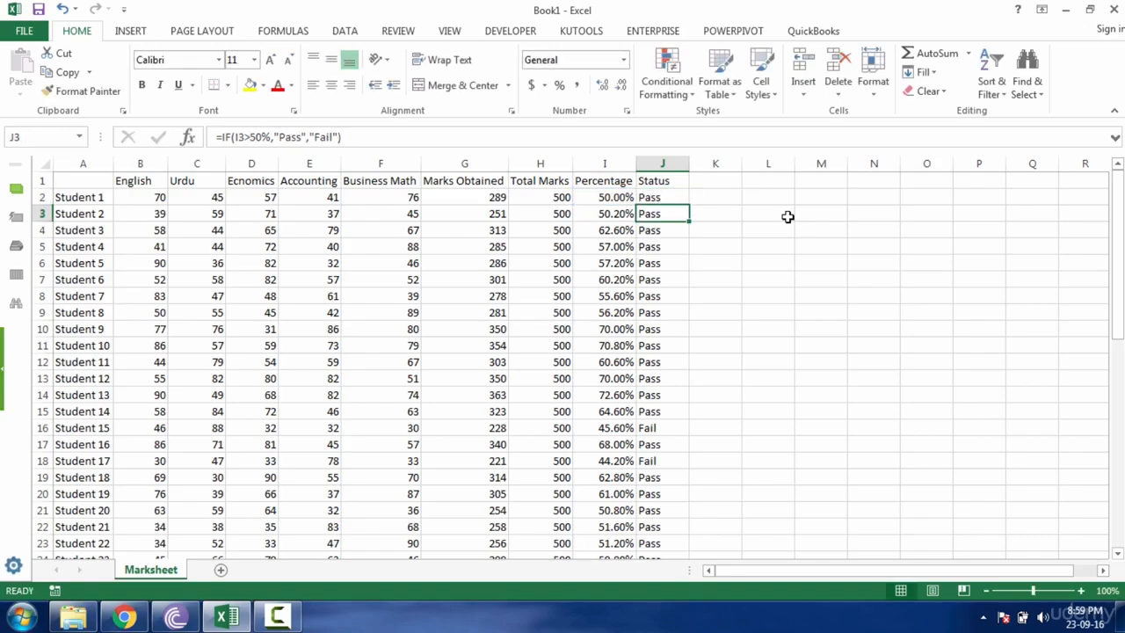
click(648, 196)
click(620, 199)
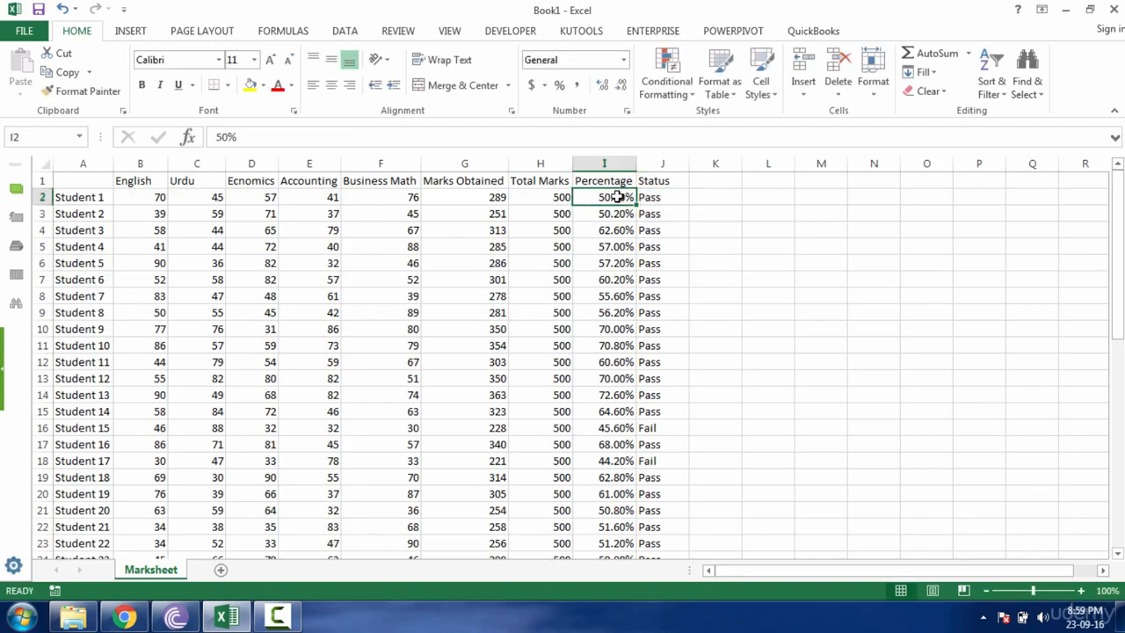
click(668, 197)
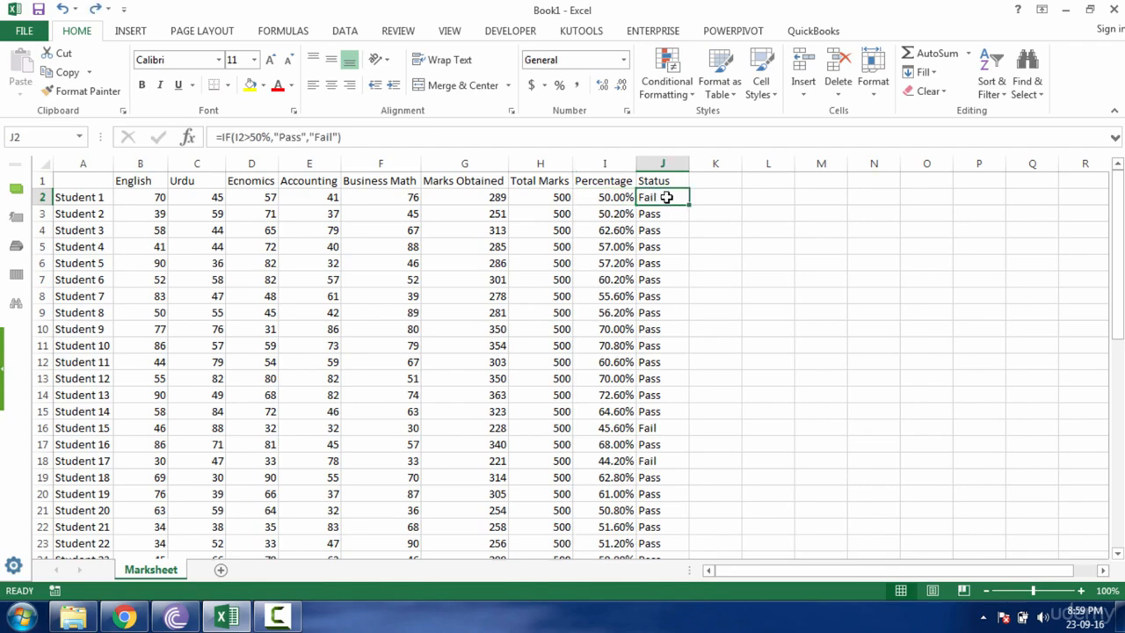
Clear all the status formulas from J2 down the Status column, keeping the header
key(ctrl+shift+Down)
key(BackSpace)
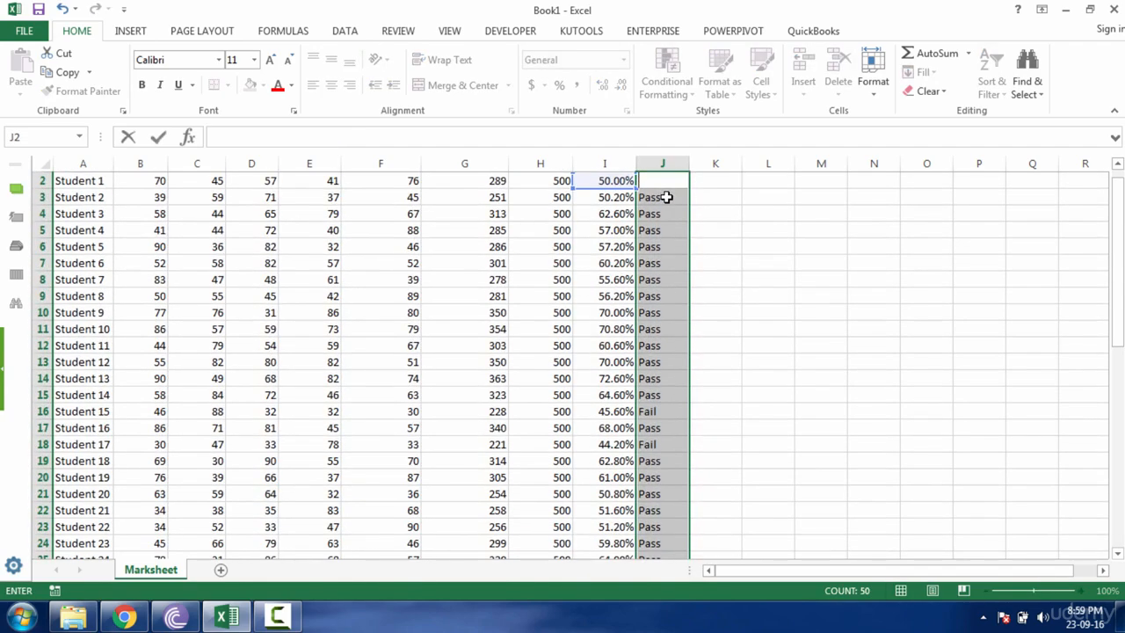
key(Escape)
key(Delete)
key(Down)
key(Up)
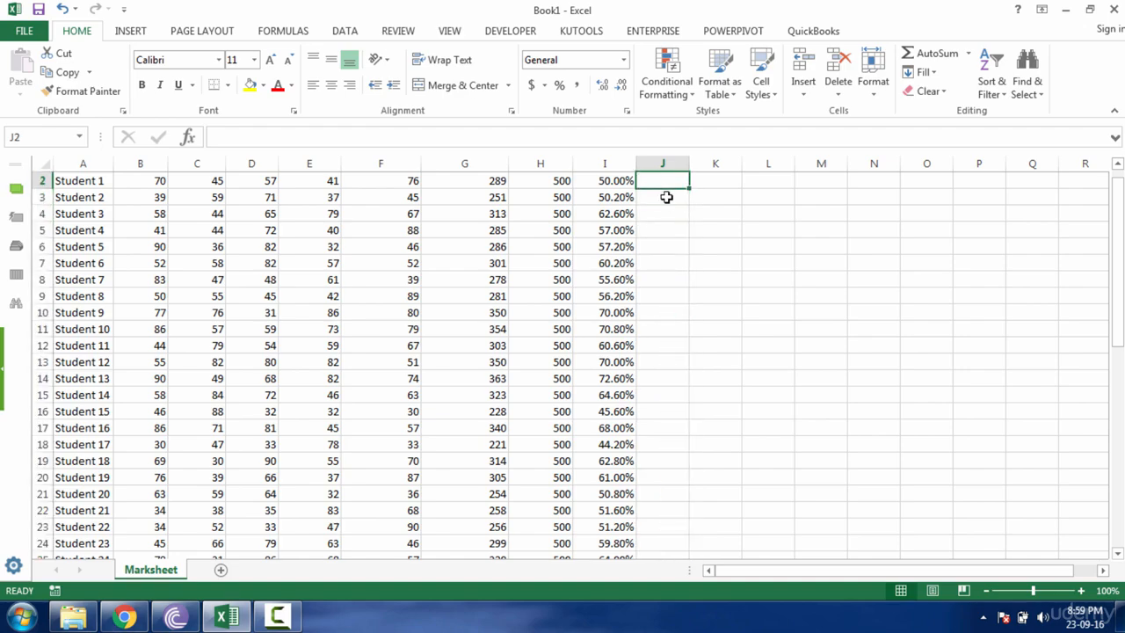
key(Up)
key(Down)
Enter =IF(I2<50%,"Fail","Pass") in J2 and fill it down the Status column for all students
text(=IF()
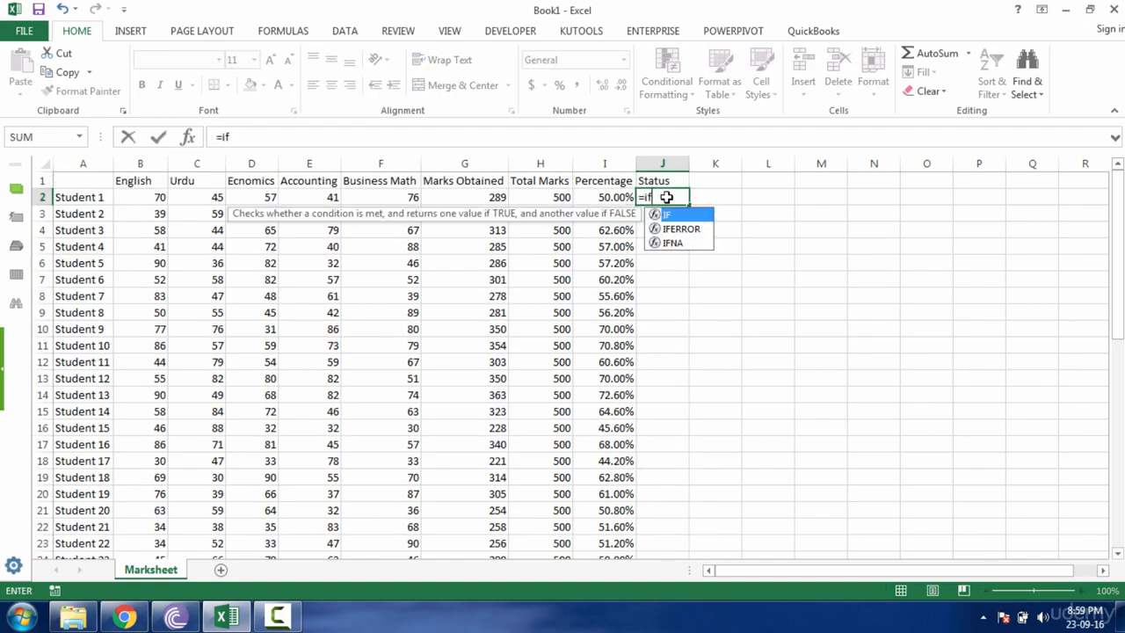
click(614, 195)
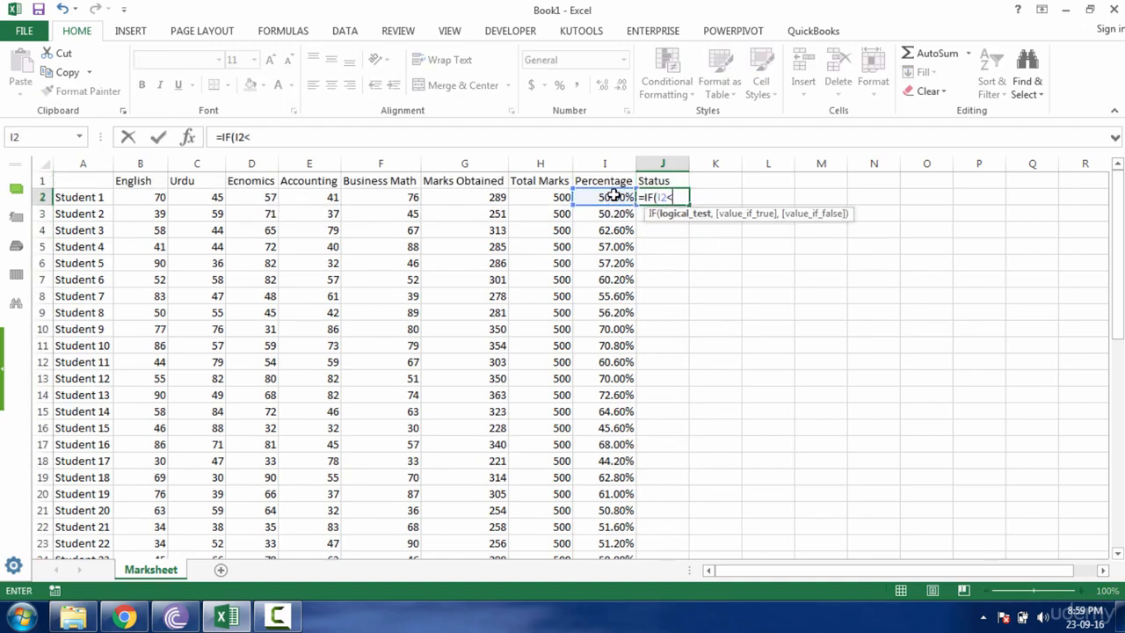
text(<50%,")
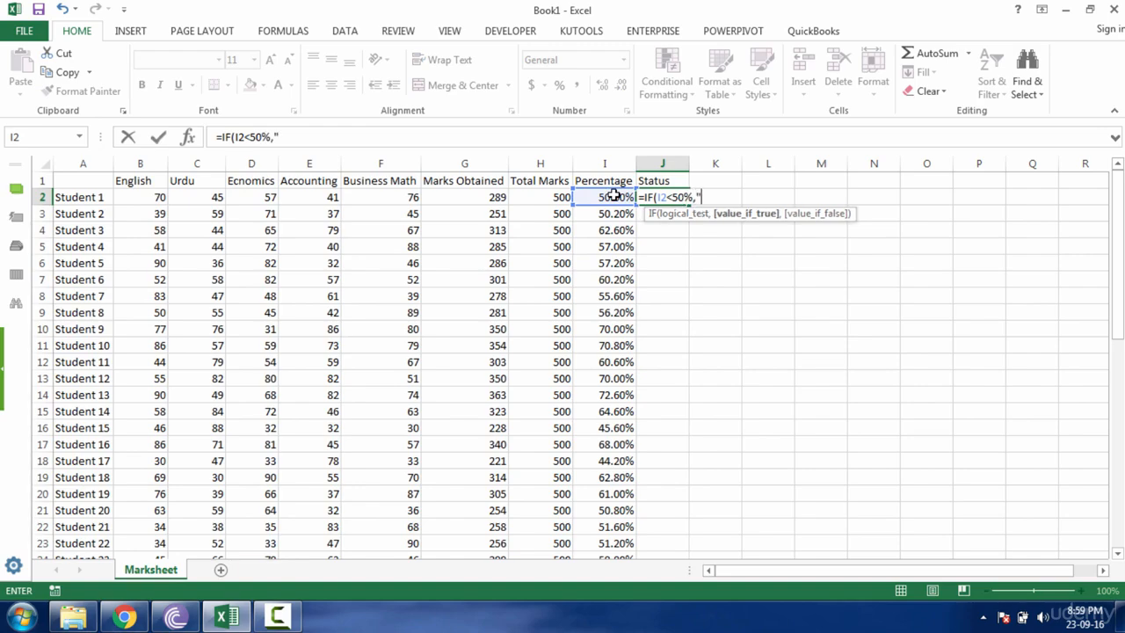
text(Fail","Pa)
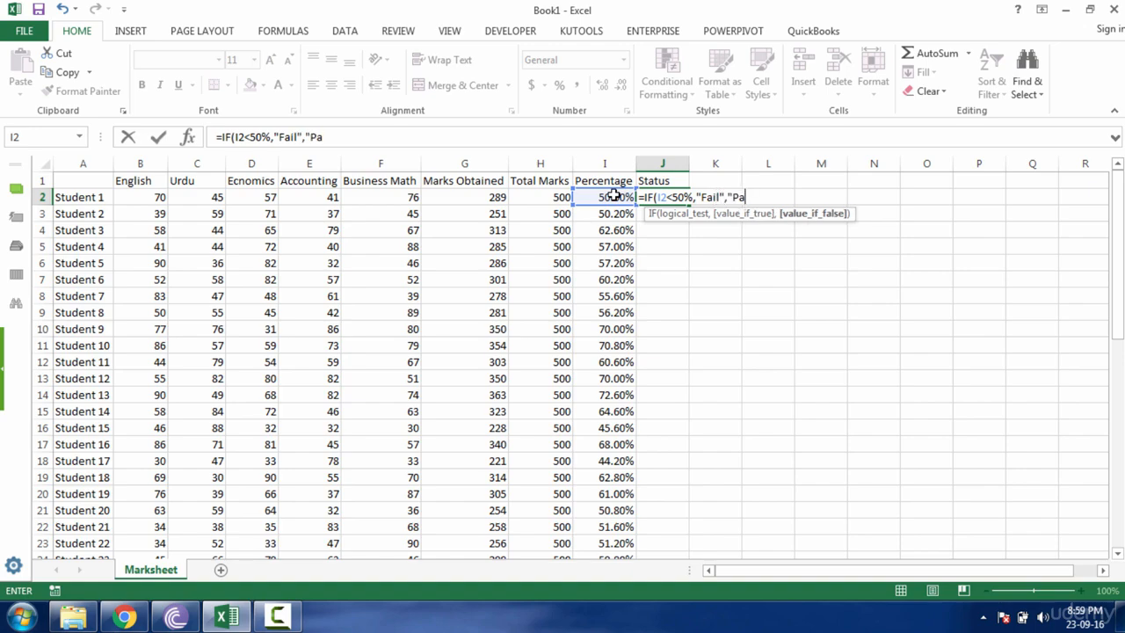
text(ss")
key(ctrl+Return)
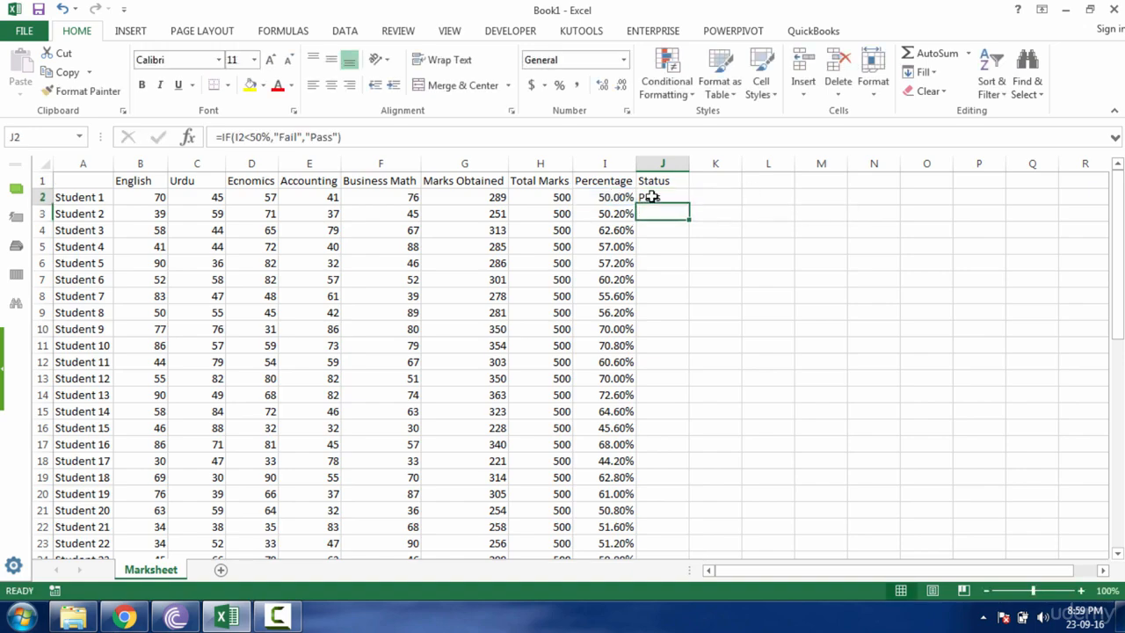
double_click(691, 208)
click(712, 193)
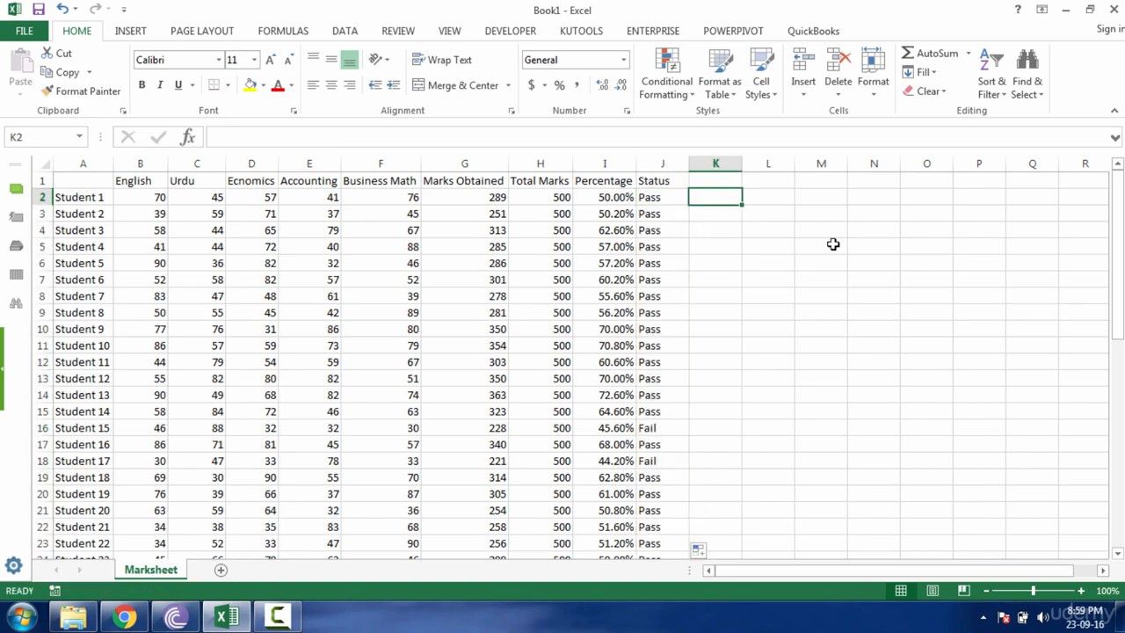
Add a new column header reading Grade in K1, beside the Status column
click(709, 182)
text(G)
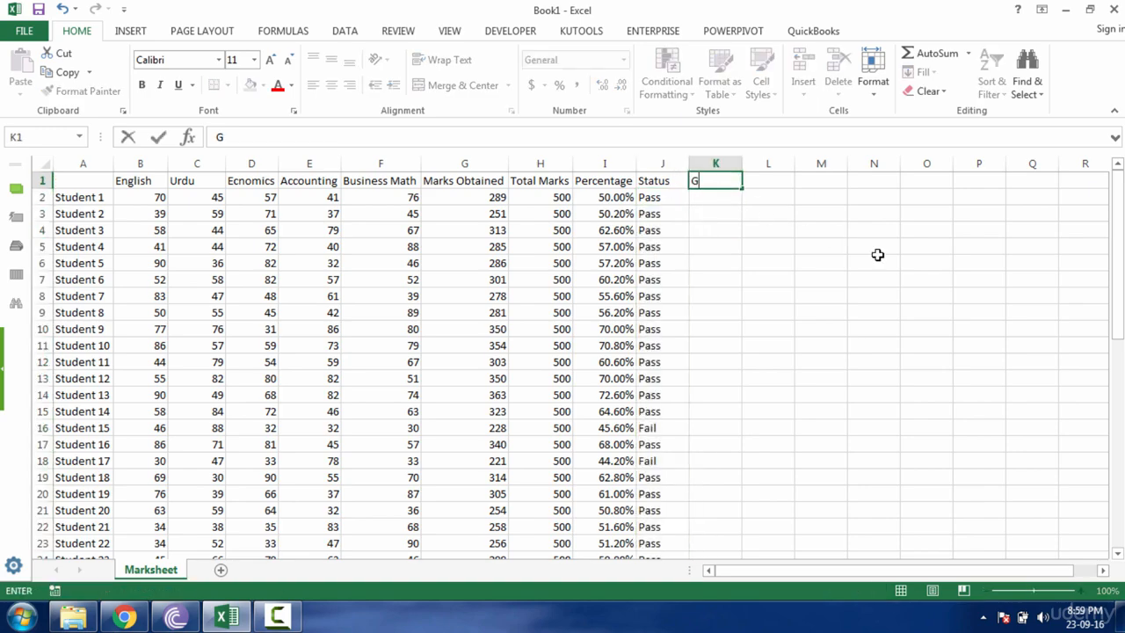
text(rading Sys)
key(BackSpace)
key(BackSpace)
key(BackSpace)
key(BackSpace)
key(BackSpace)
key(BackSpace)
key(BackSpace)
text(e)
key(Tab)
click(869, 247)
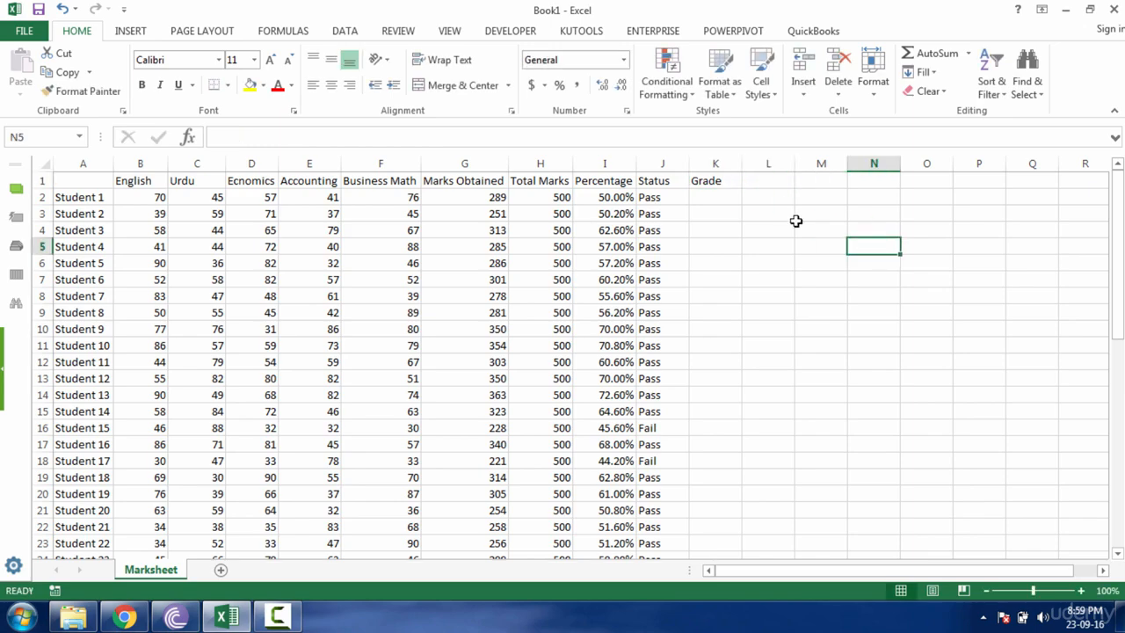
Review Student 1's percentage in I2 and status formula in J2 as the basis for the grade in K2
click(719, 192)
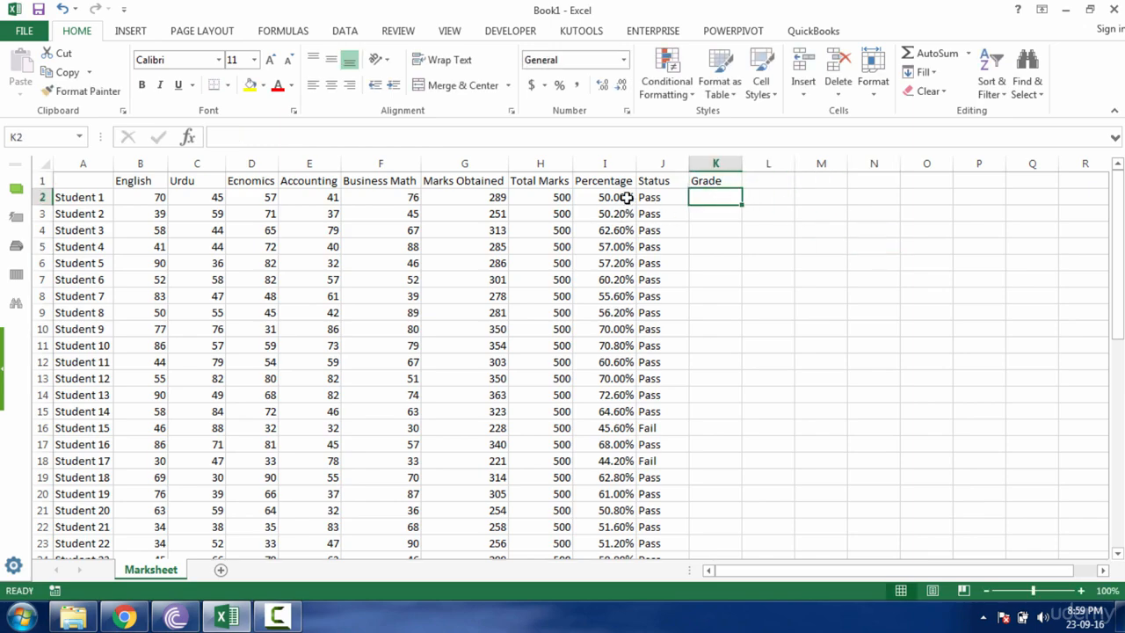
click(603, 195)
click(655, 195)
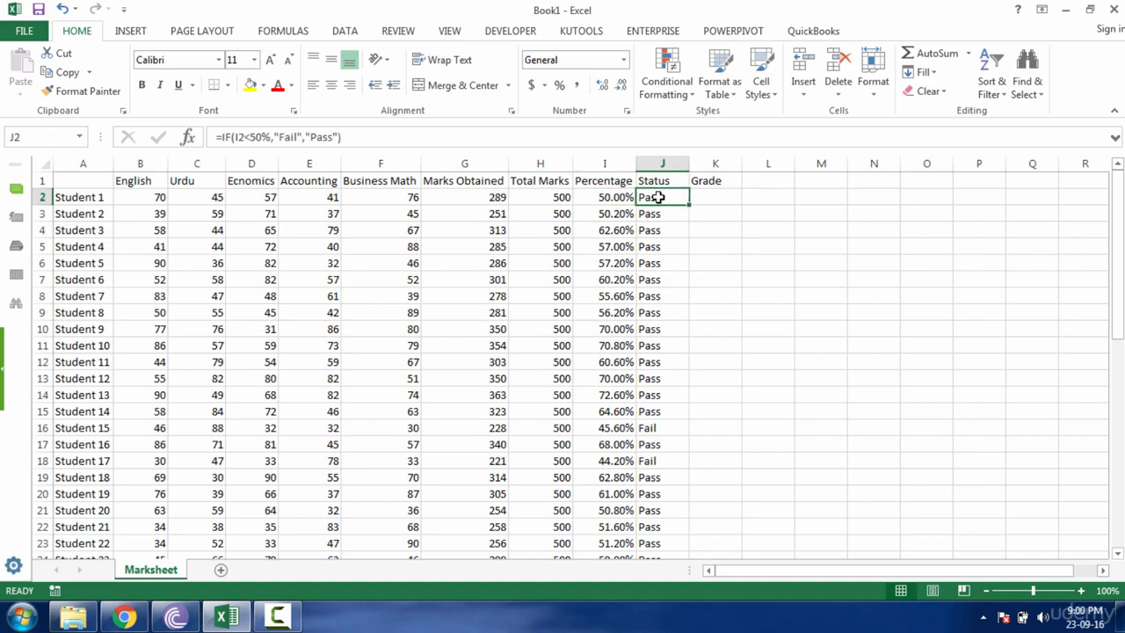
click(626, 199)
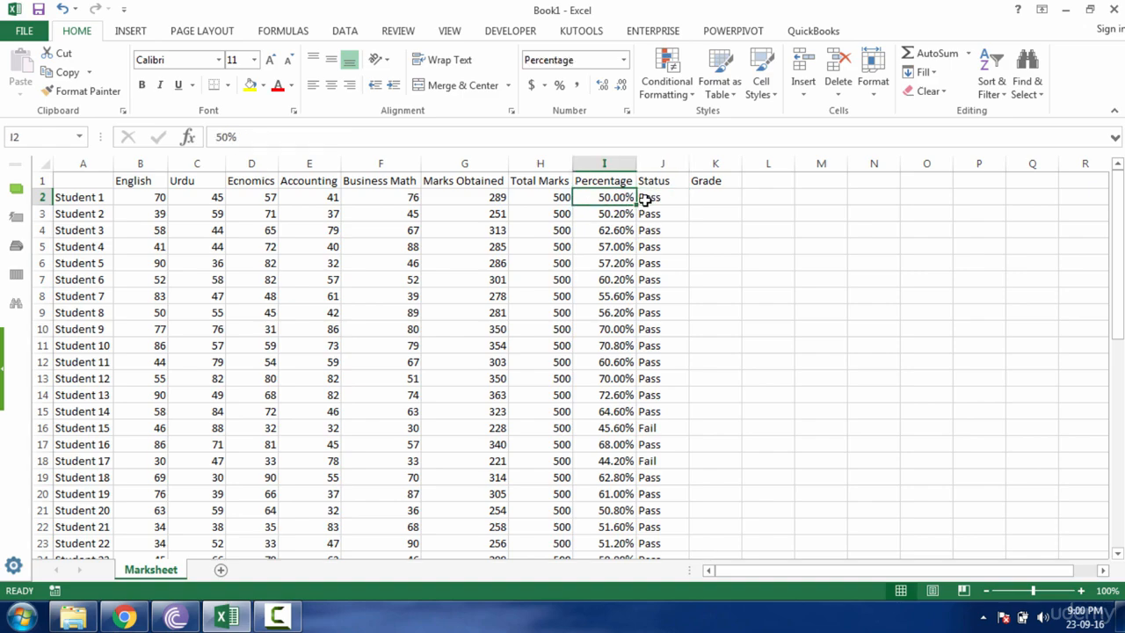
click(649, 198)
click(622, 197)
click(705, 204)
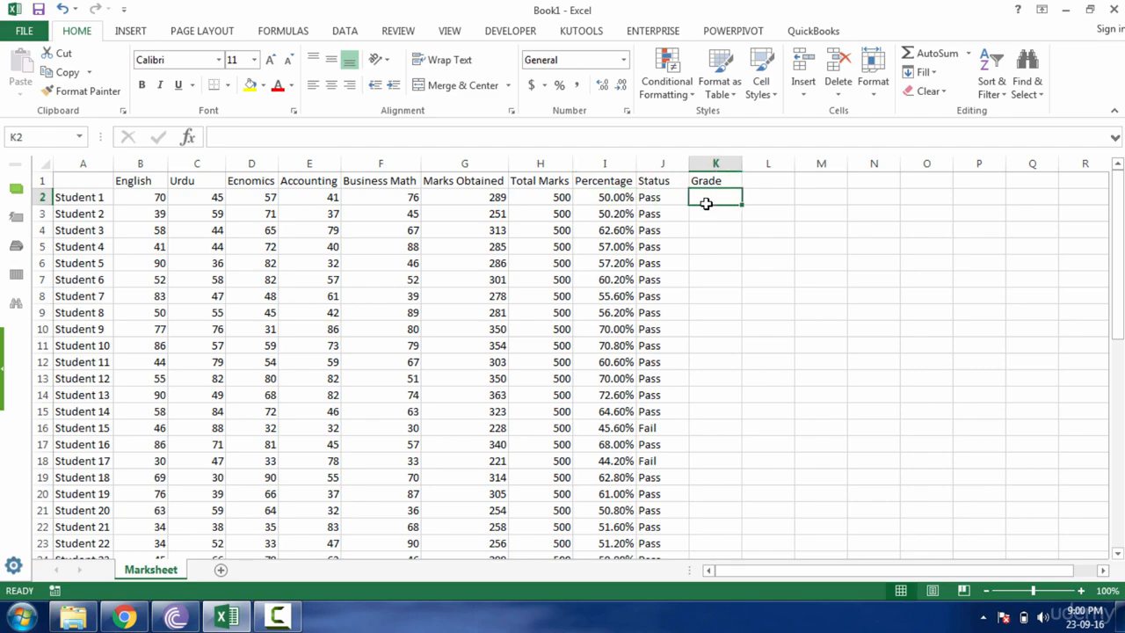
click(619, 199)
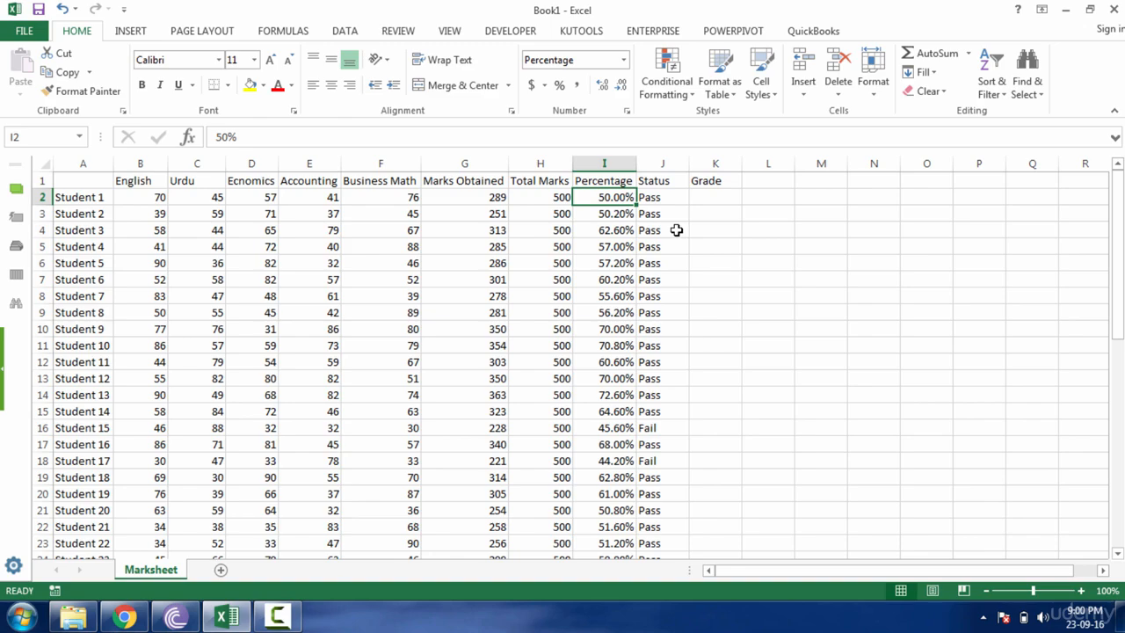
click(719, 202)
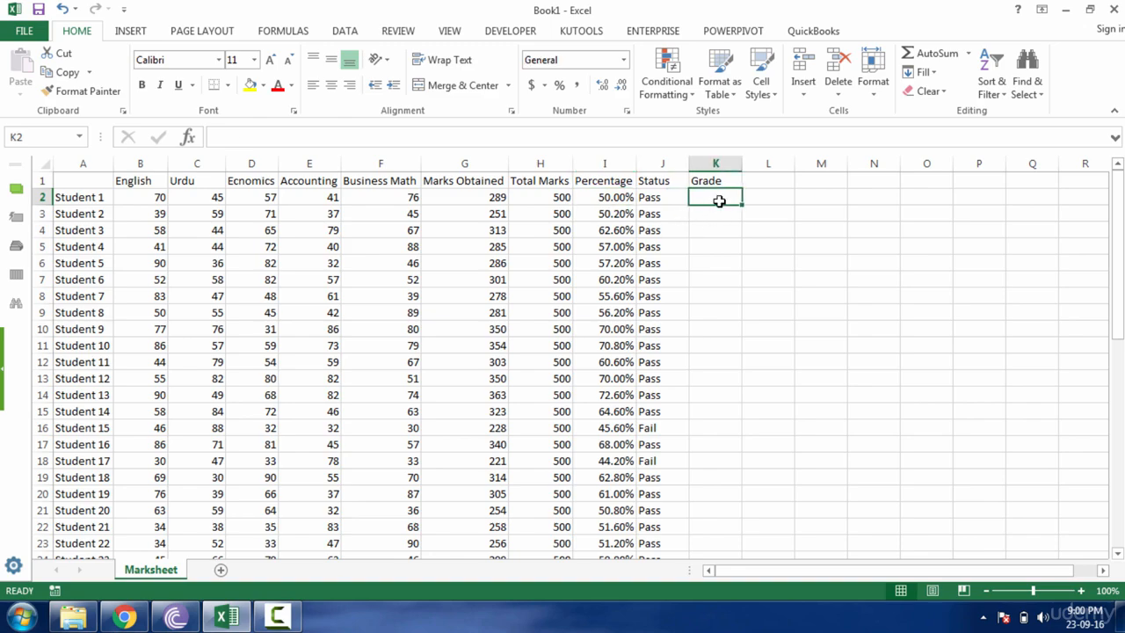
Enter the heading Marking Scheme in O3, clear of the student data
click(925, 216)
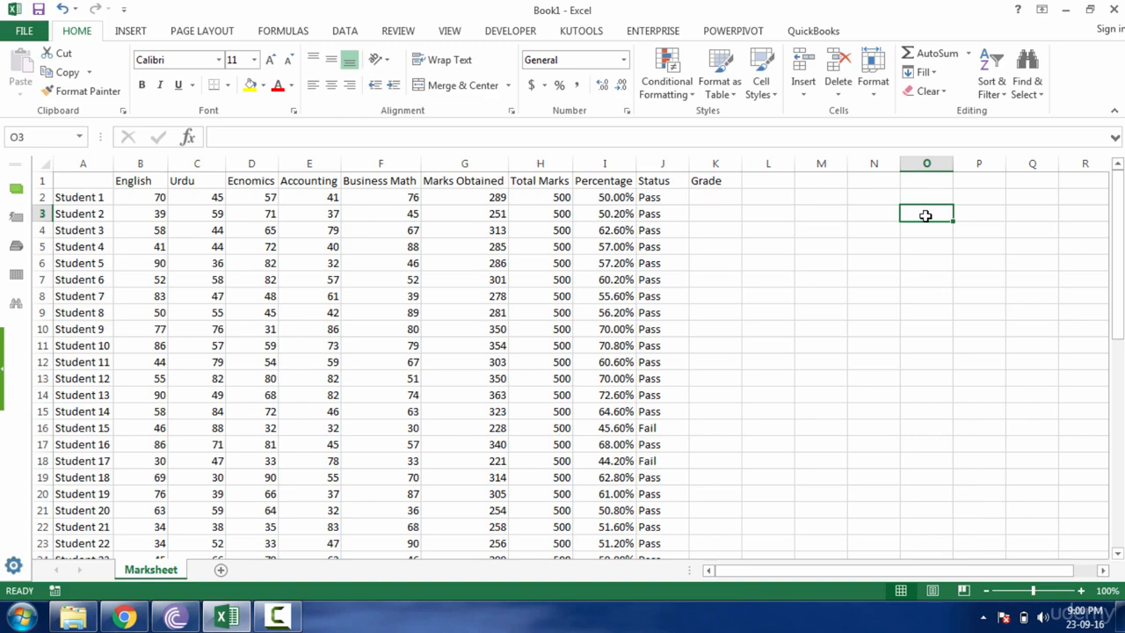
text(Mar)
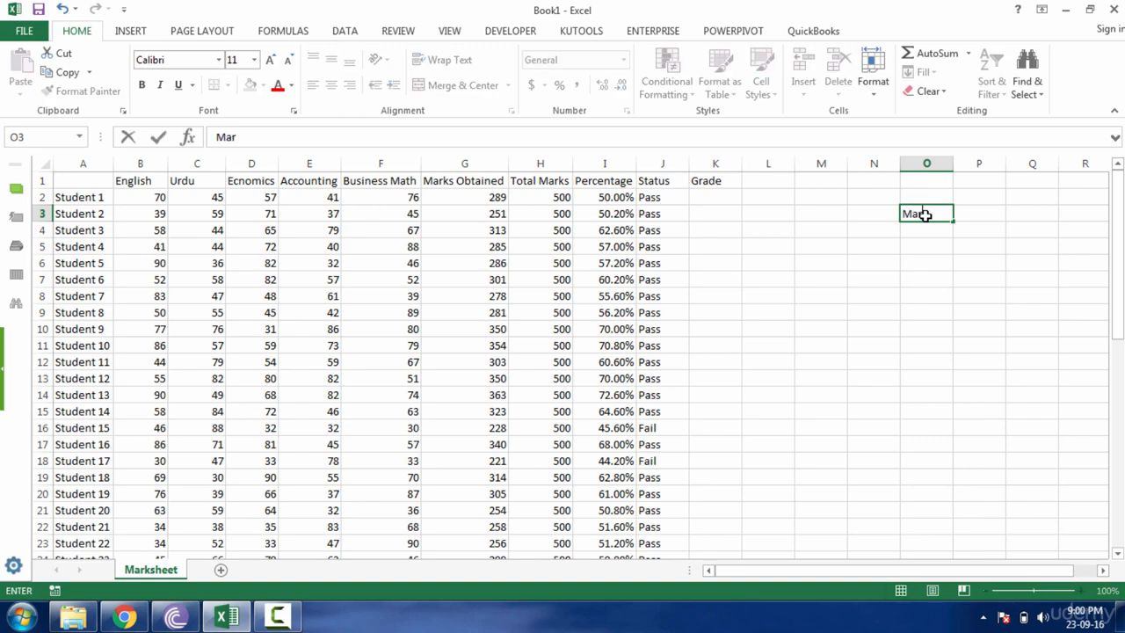
text(king Scheme)
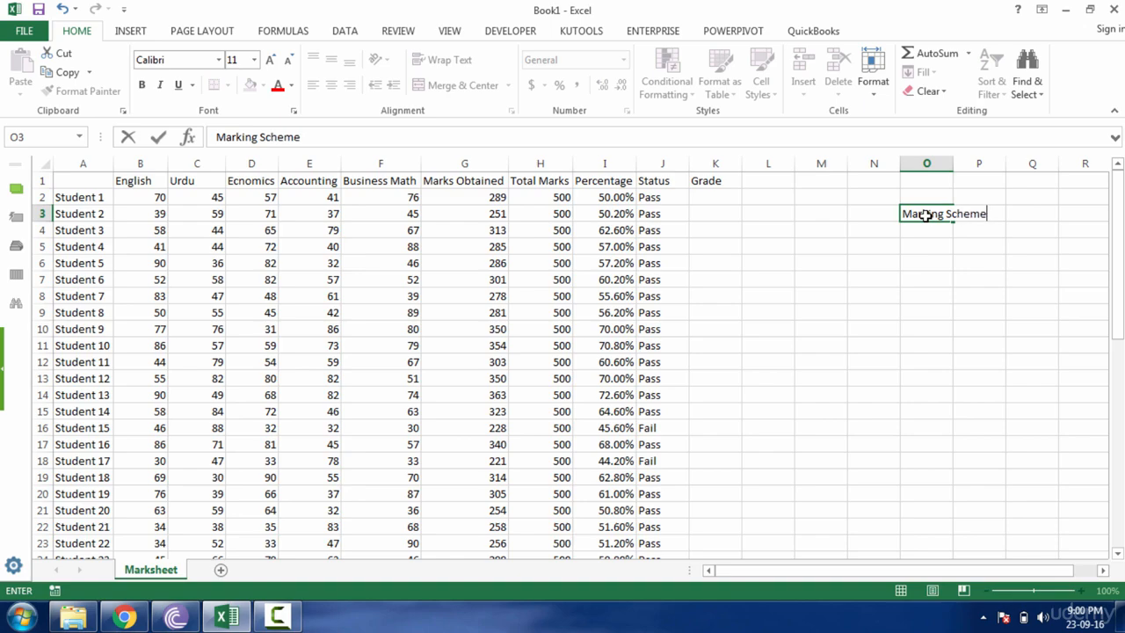
click(925, 215)
key(Return)
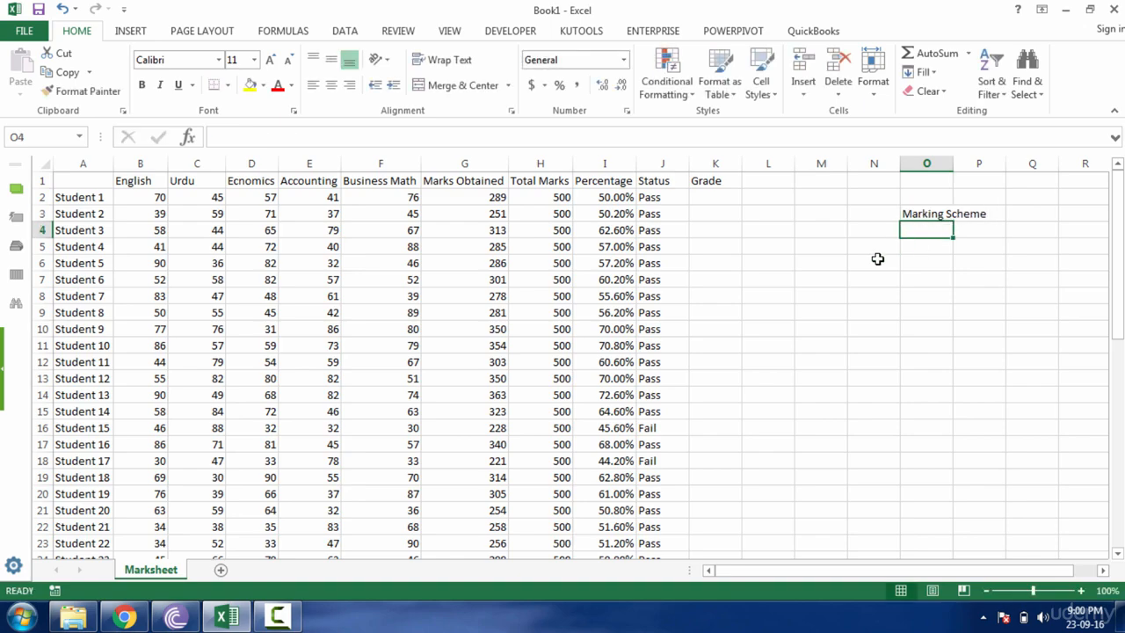
Add the first marking scheme row with <40% in O4 and Fail in P4
text(<40)
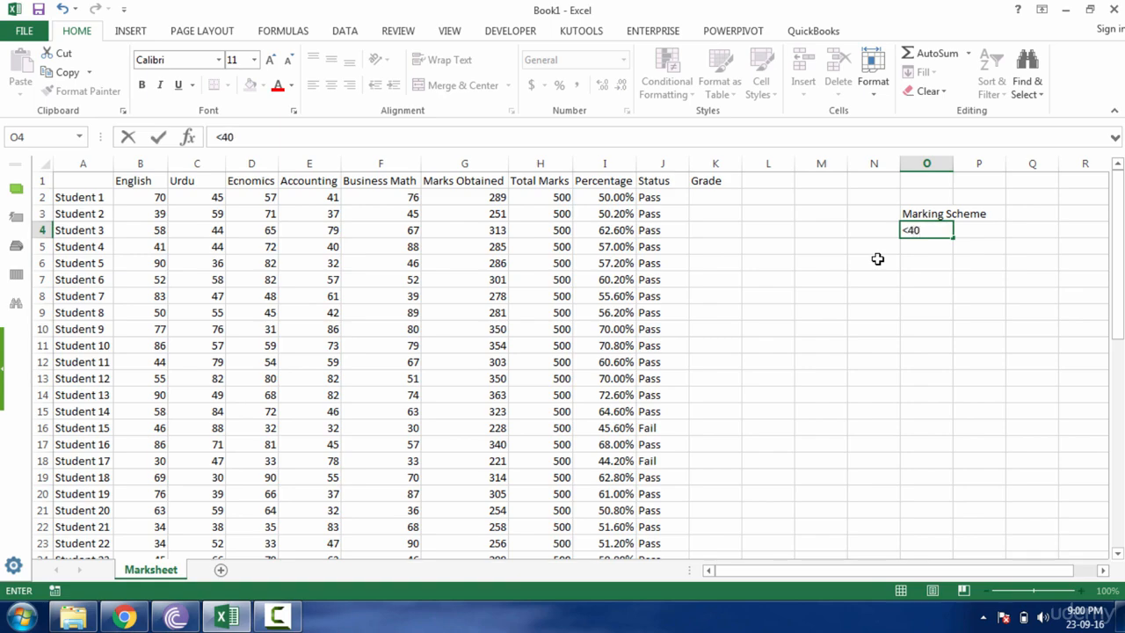
text(%)
key(Tab)
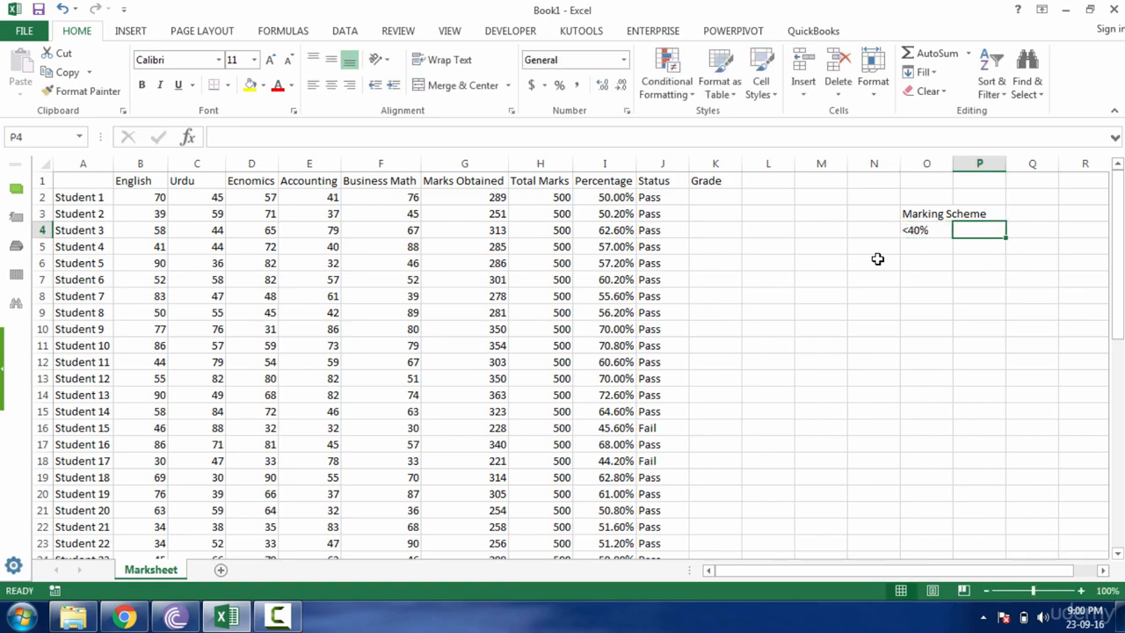
text(Fail)
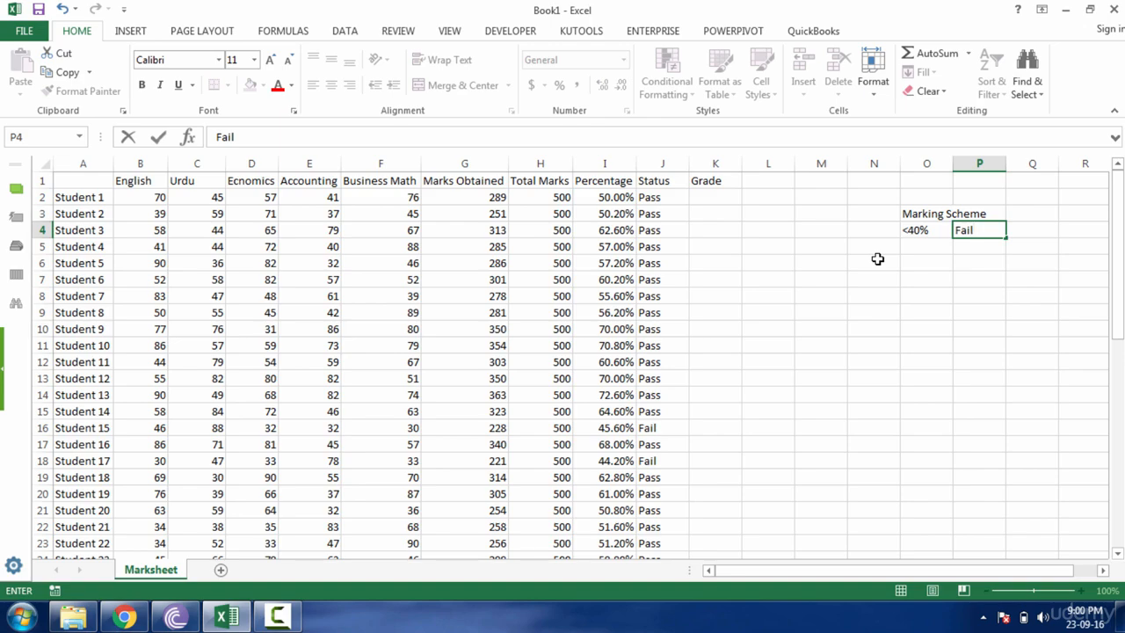
key(Return)
Enter Between 40-49% in O5 with grade D in P5, and autofit column O to its text
text(B)
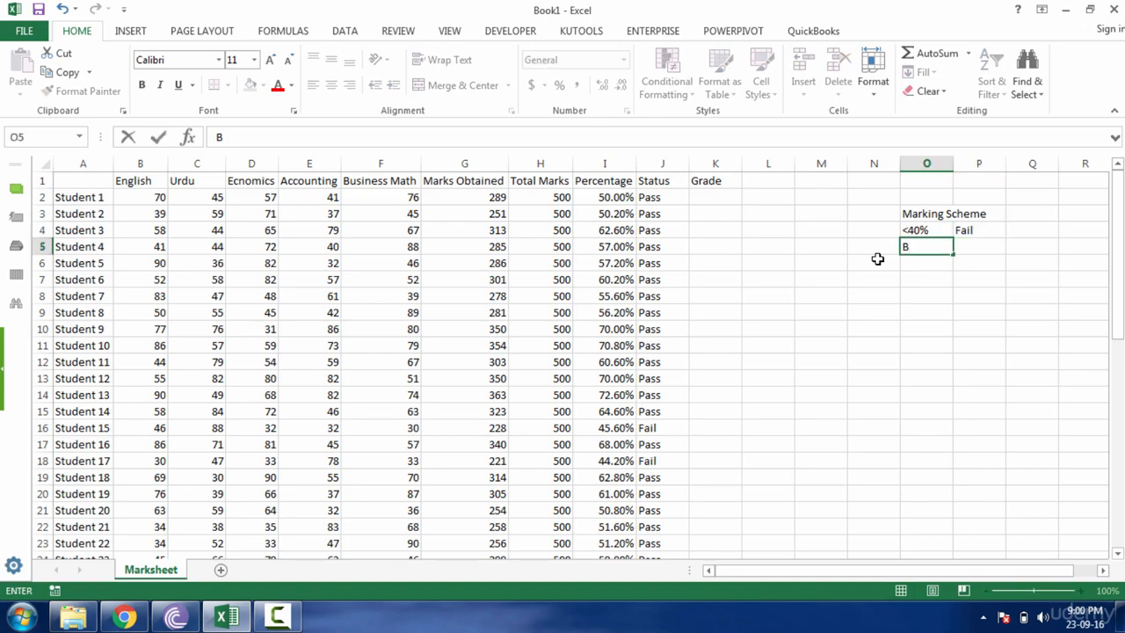
text(etween 4)
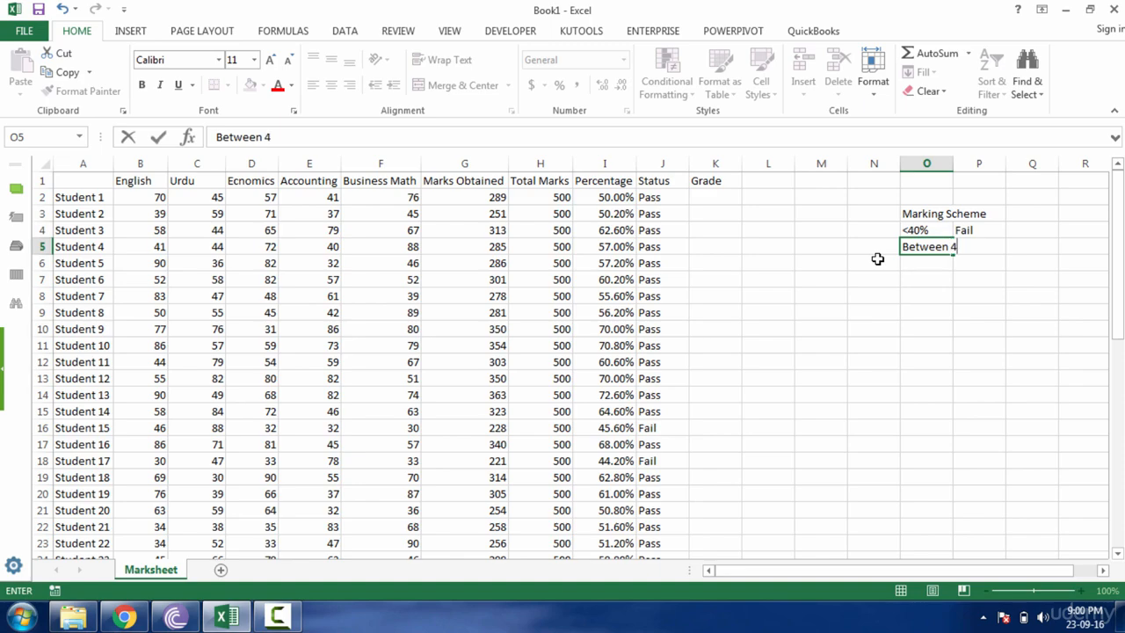
text(1)
key(BackSpace)
text(0-49%)
key(Tab)
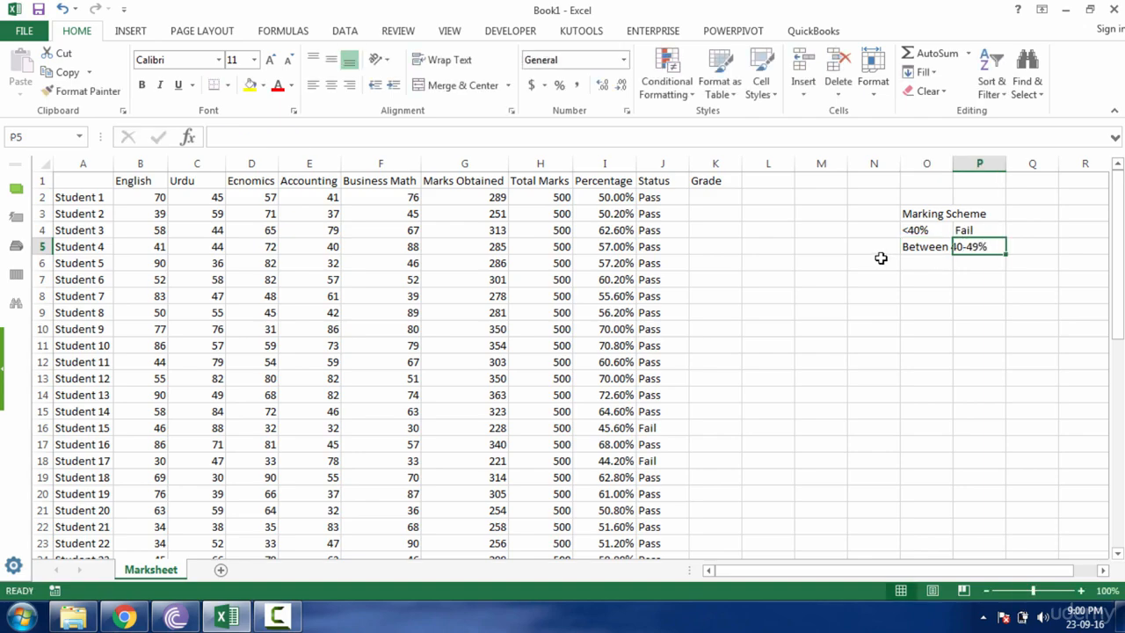
double_click(953, 165)
text(D)
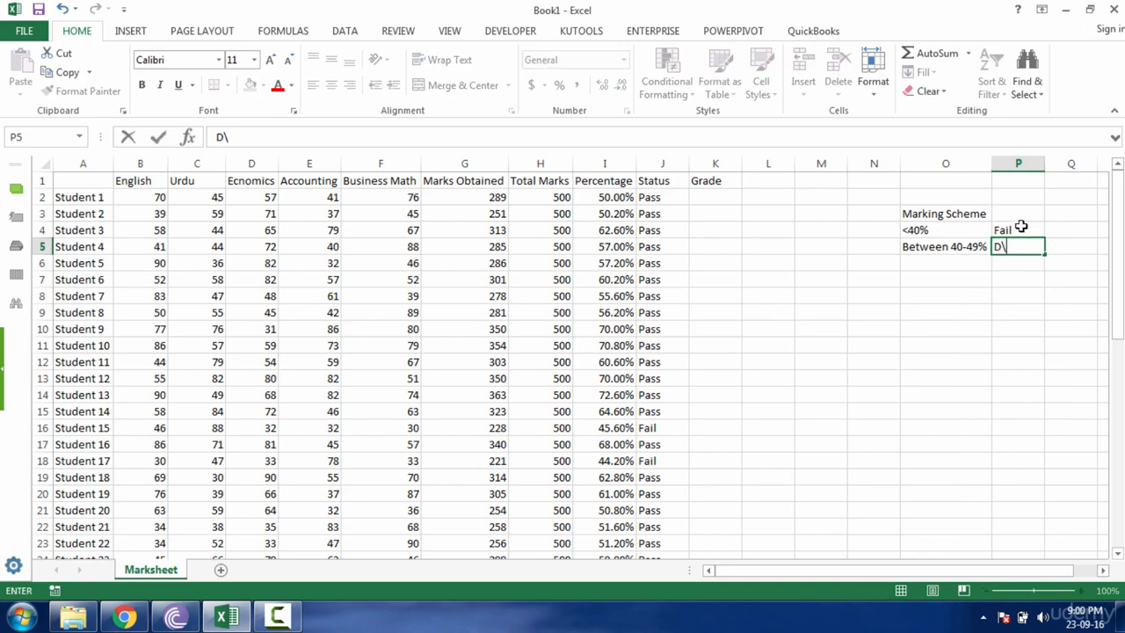
key(Return)
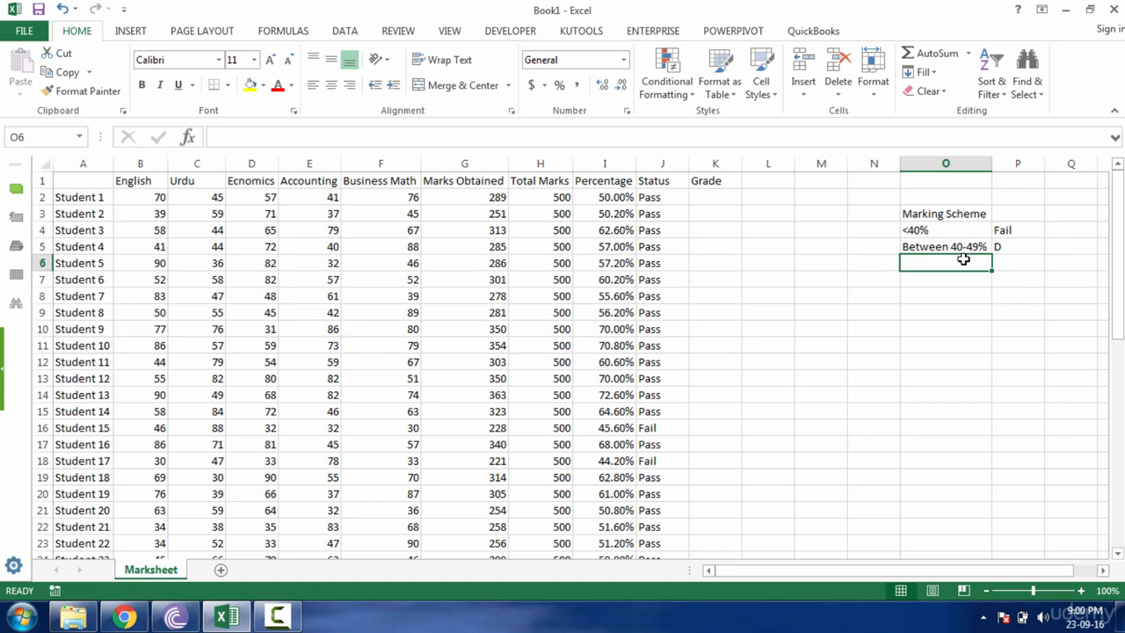
Copy the range text from O5 down to O6, change it to Between 50-59%, and enter grade C in P6
key(ctrl+d)
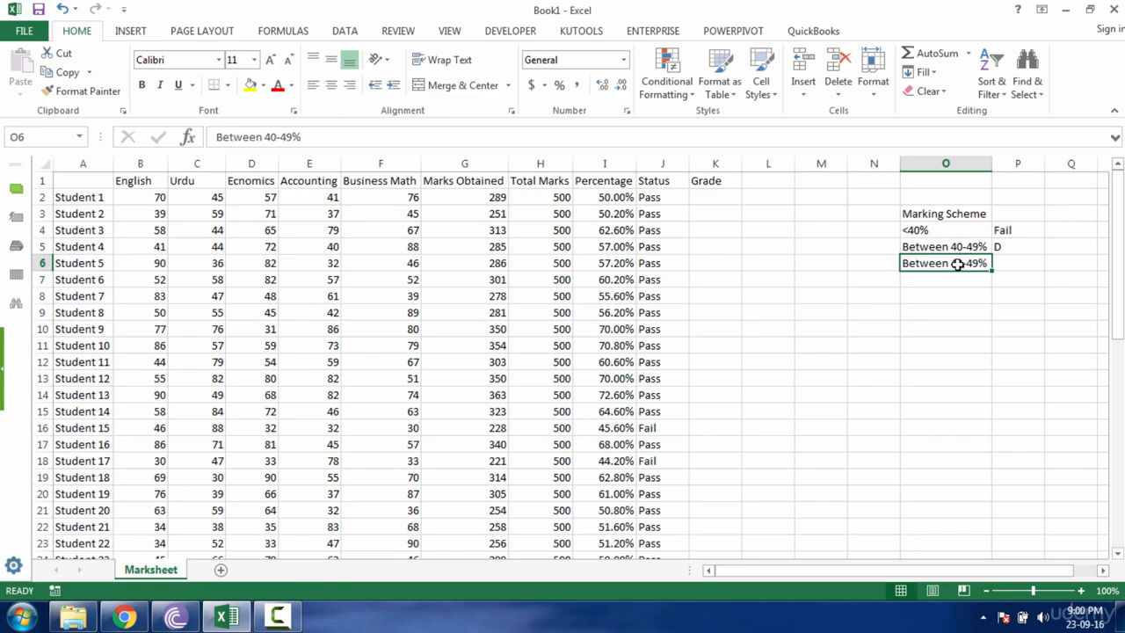
double_click(963, 265)
click(954, 263)
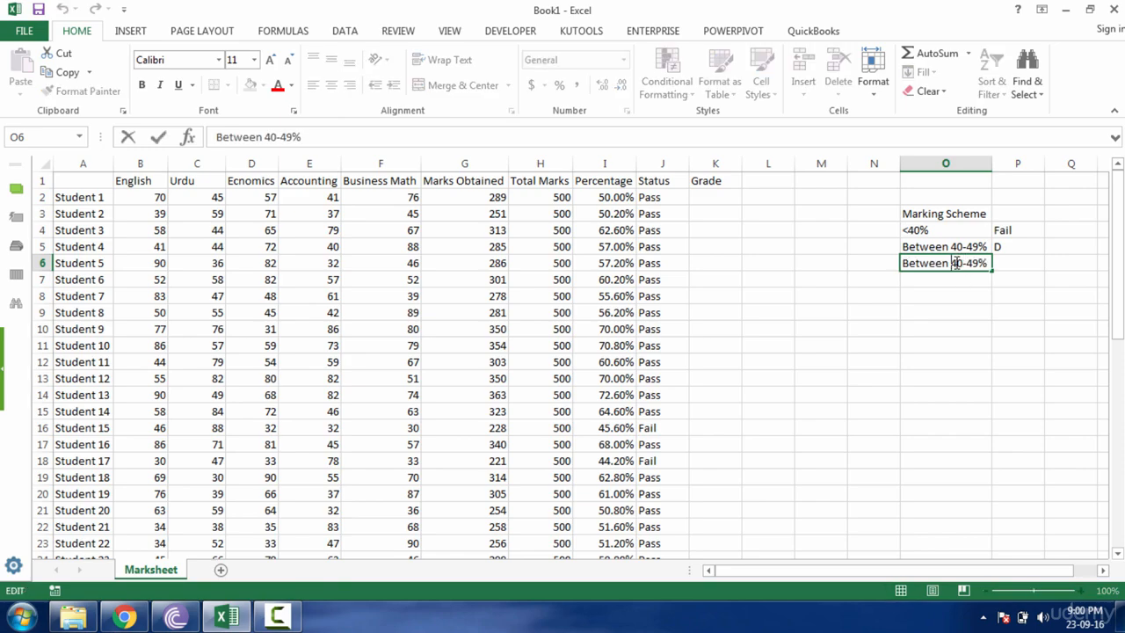
key(Delete)
text(5)
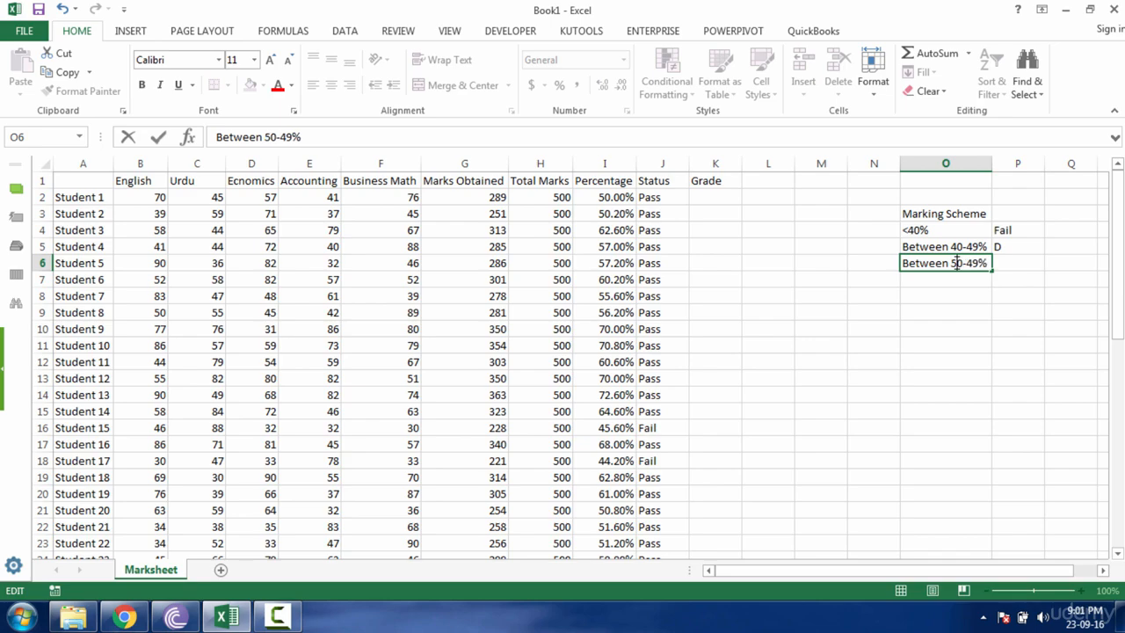
key(BackSpace)
text(5)
click(1000, 263)
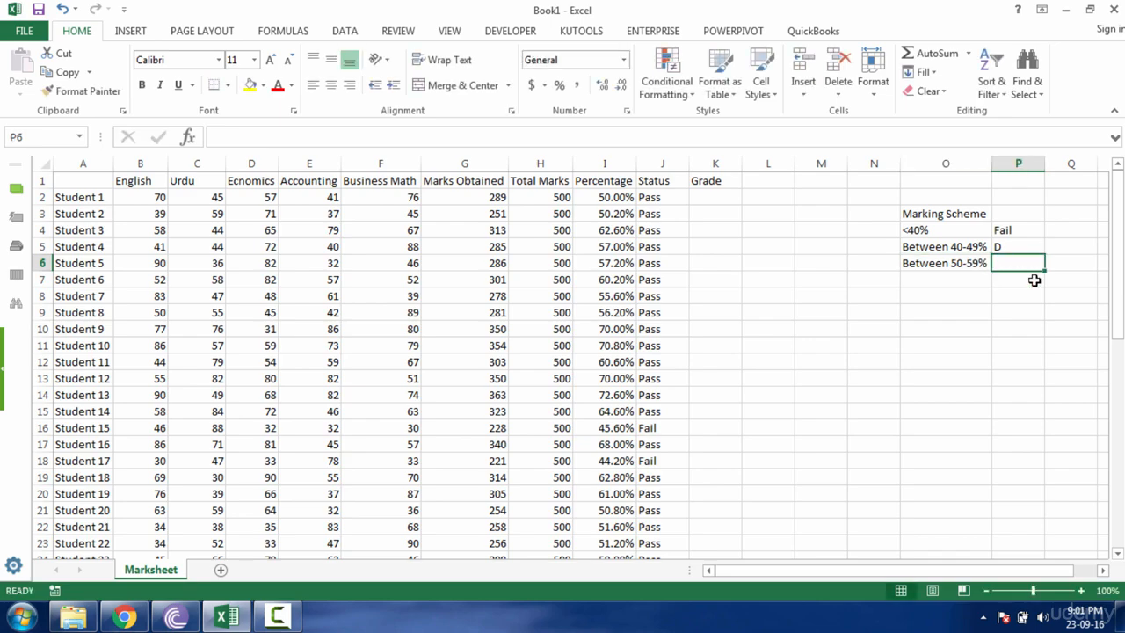
text(C)
key(Tab)
Copy the range text from O6 down to O7, change it to Between 60-69%, and enter grade B in P7
click(954, 280)
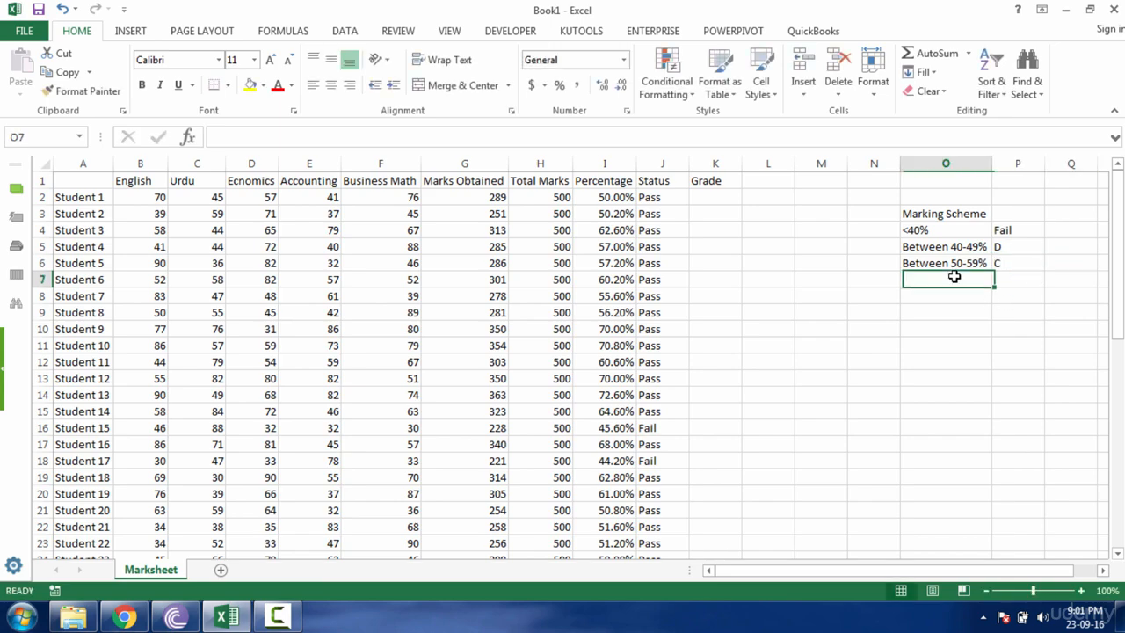
key(ctrl+d)
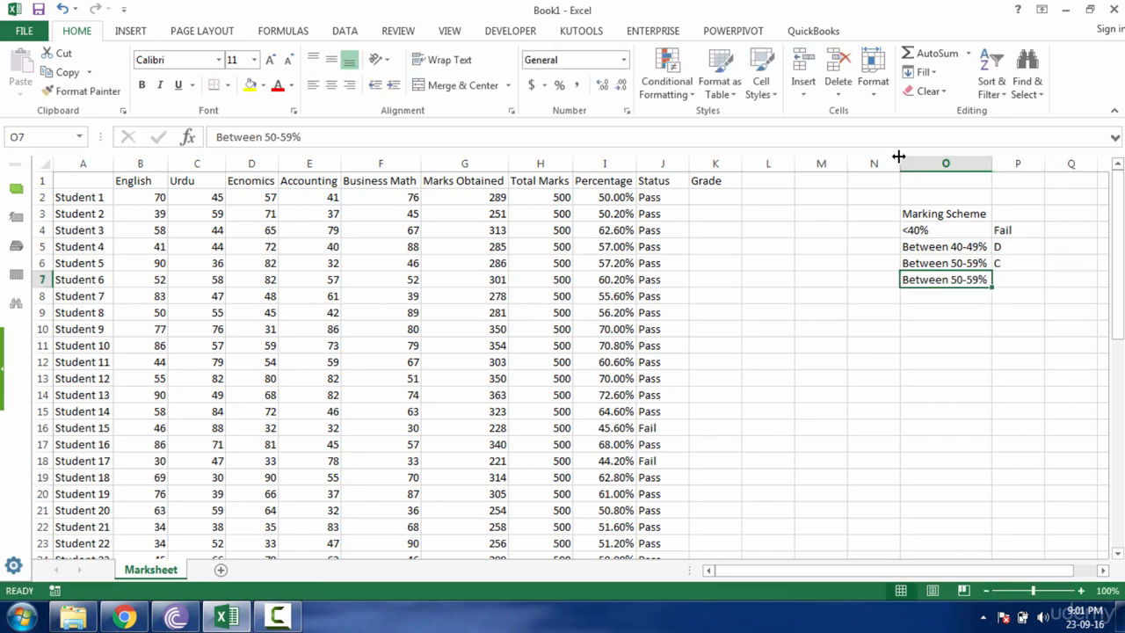
click(278, 139)
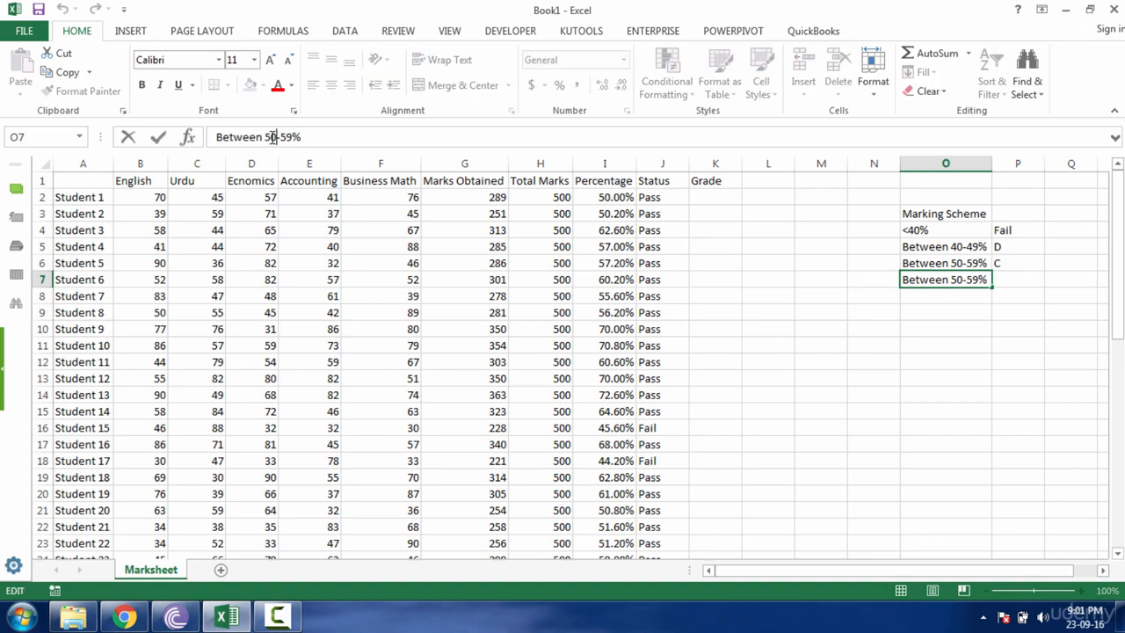
click(272, 137)
key(BackSpace)
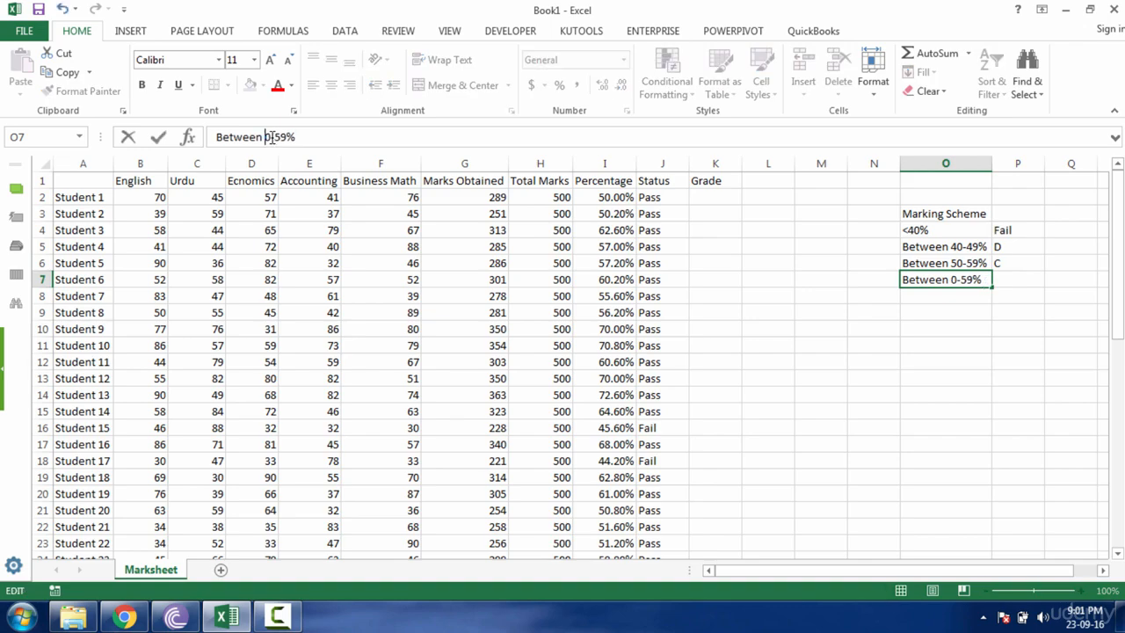
text(6)
click(286, 139)
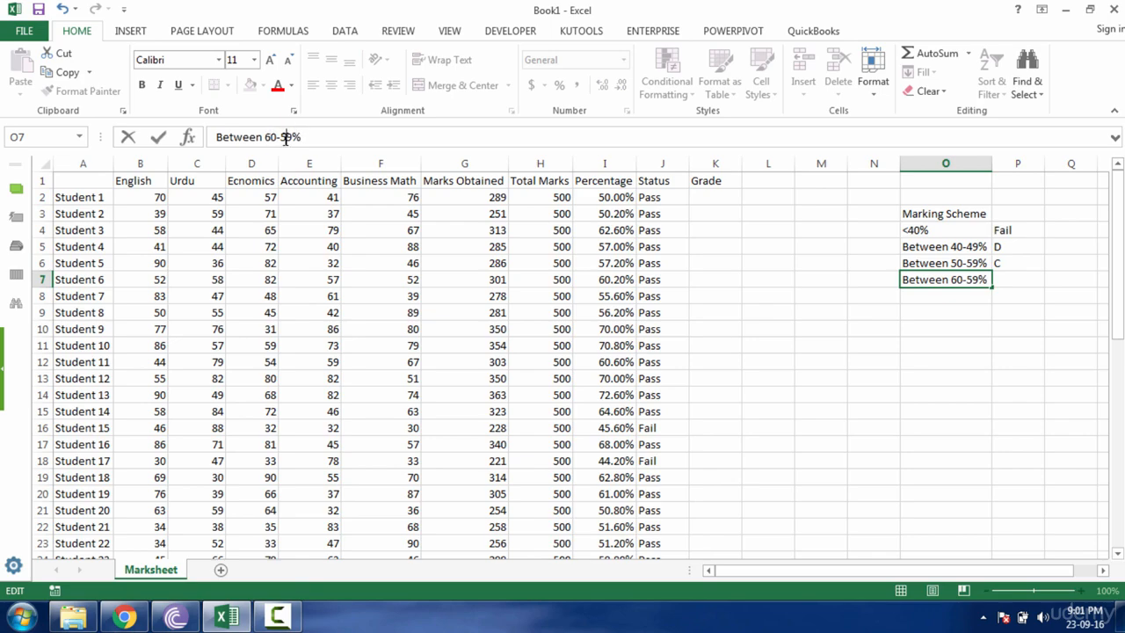
key(BackSpace)
text(6)
key(Return)
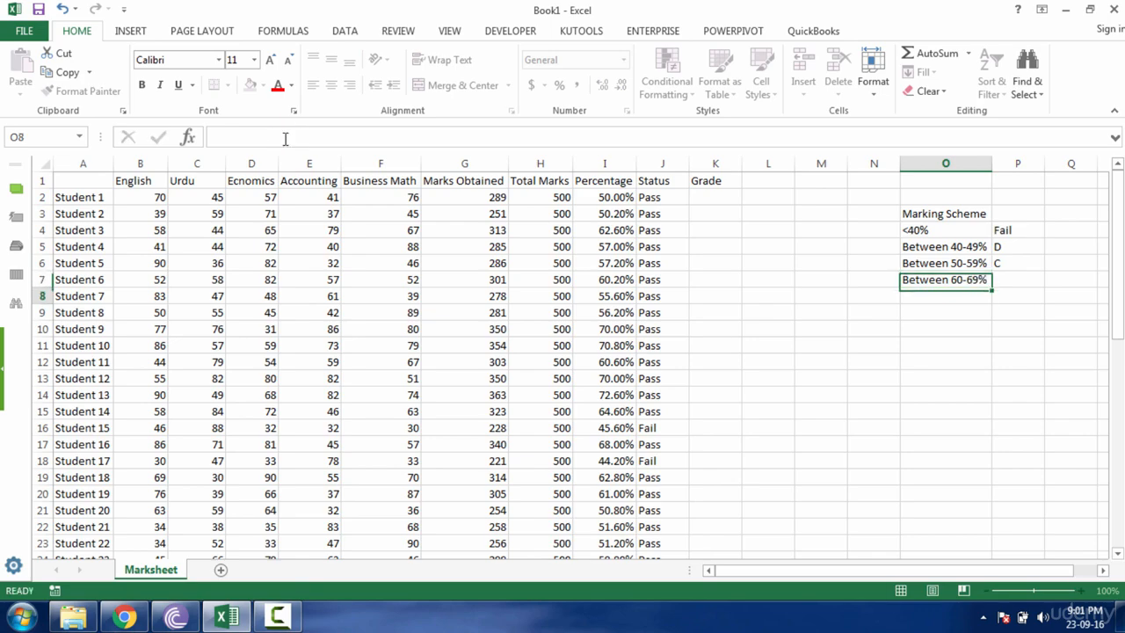
click(1005, 282)
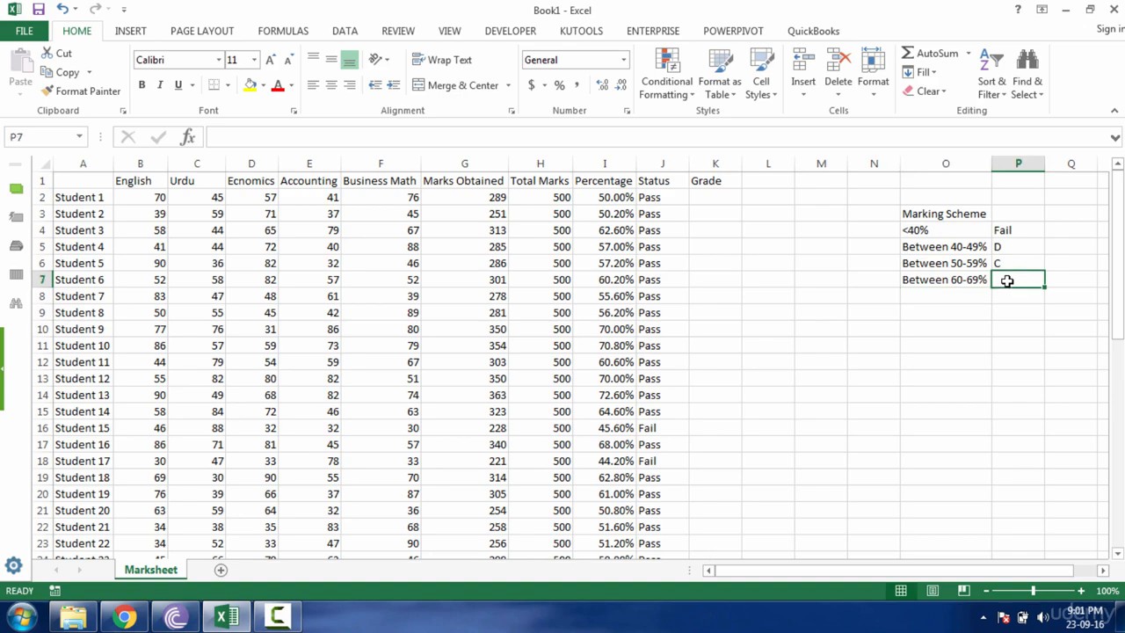
text(B)
key(Return)
Copy the range text from O7 down to O8, change it to Between 70-79%, and enter grade A in P8
click(961, 290)
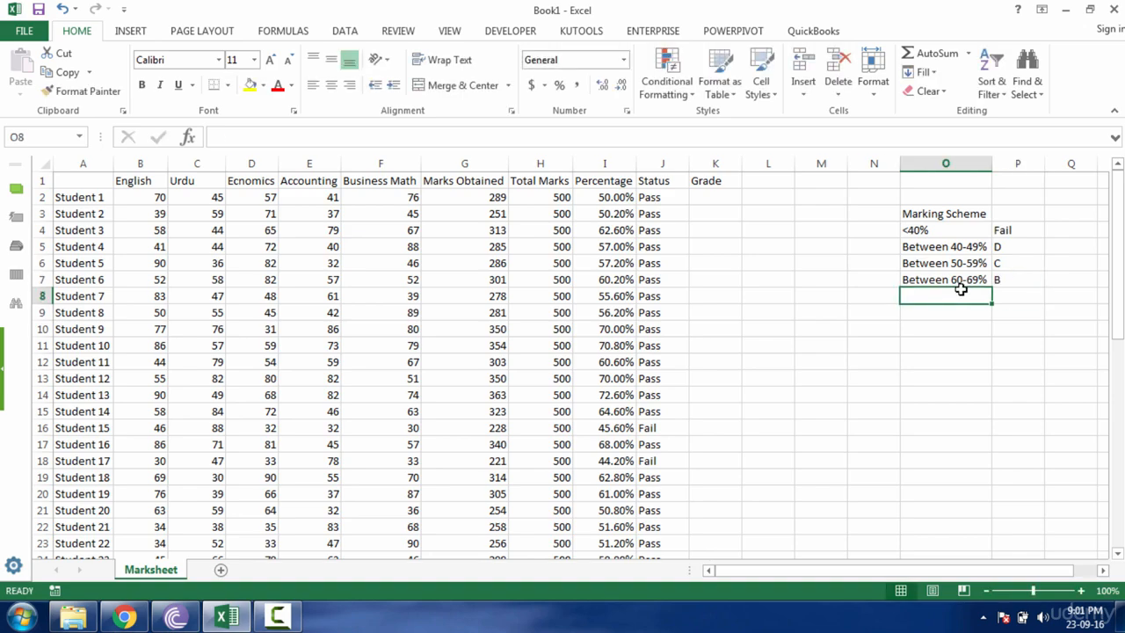
key(ctrl+d)
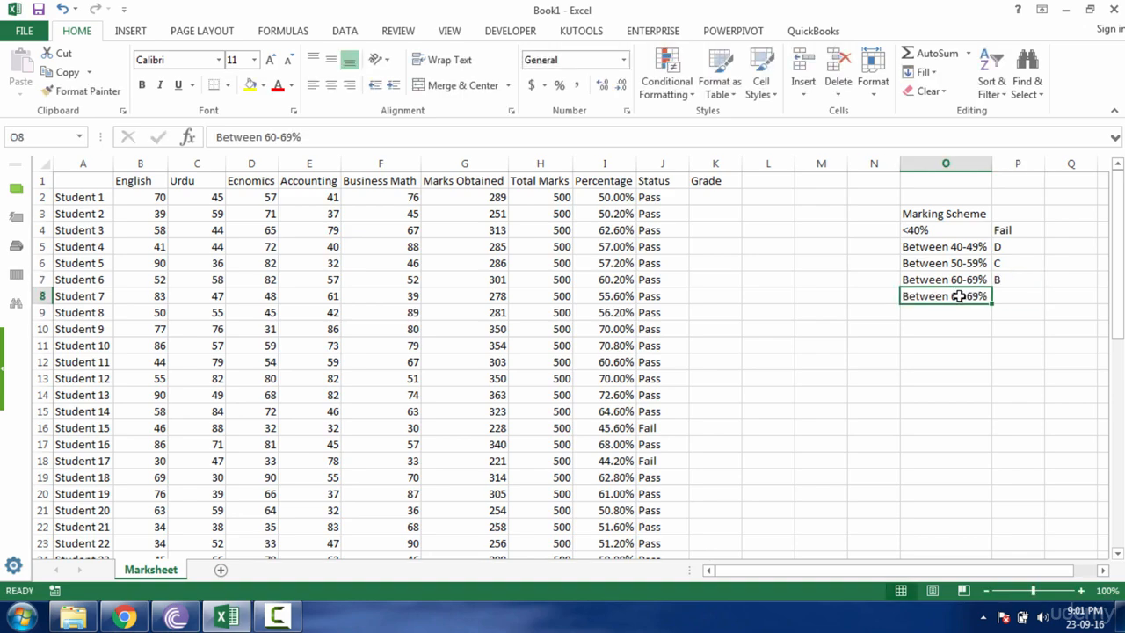
double_click(959, 296)
key(BackSpace)
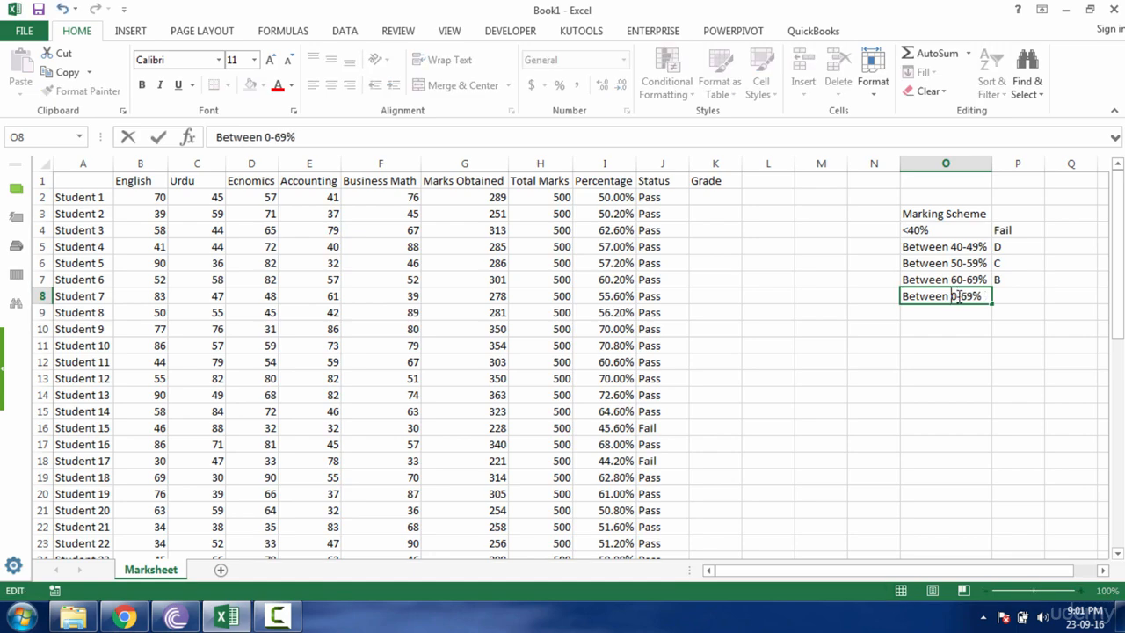
text(7)
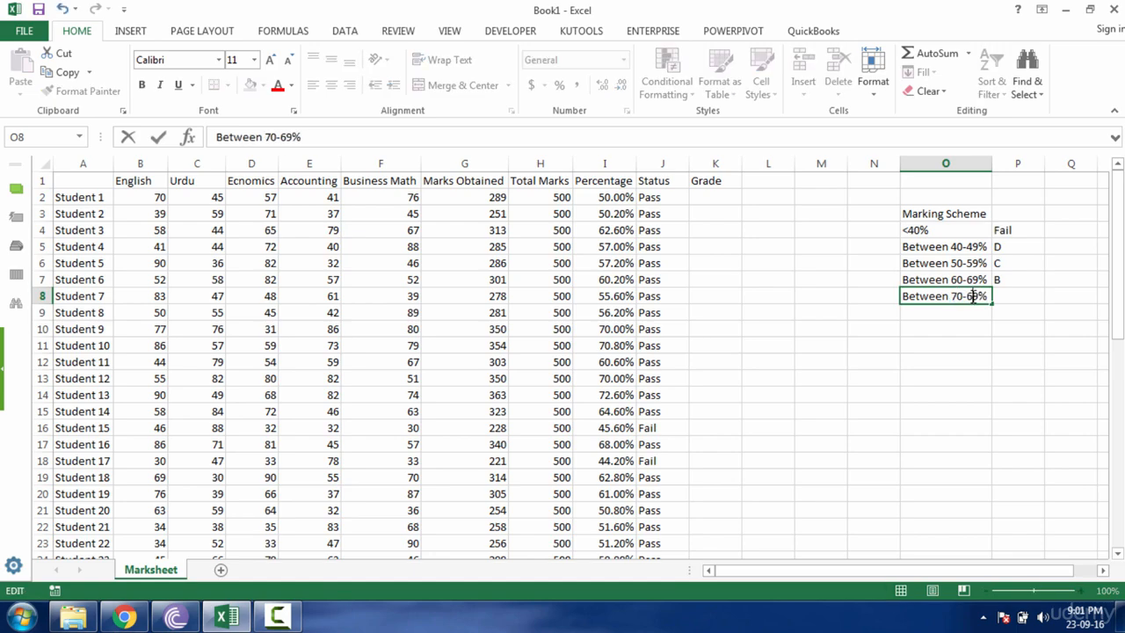
key(BackSpace)
text(7)
key(ctrl+Return)
click(1027, 298)
text(A)
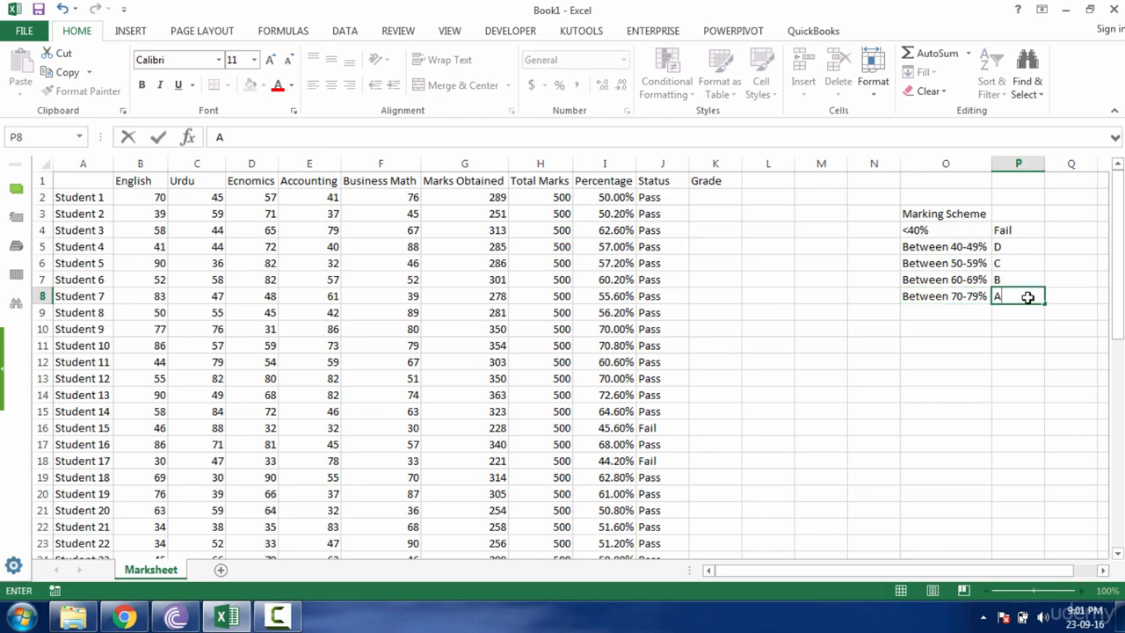
Complete the marking scheme with 80% or Above in O9 and grade A+ in P9
click(990, 308)
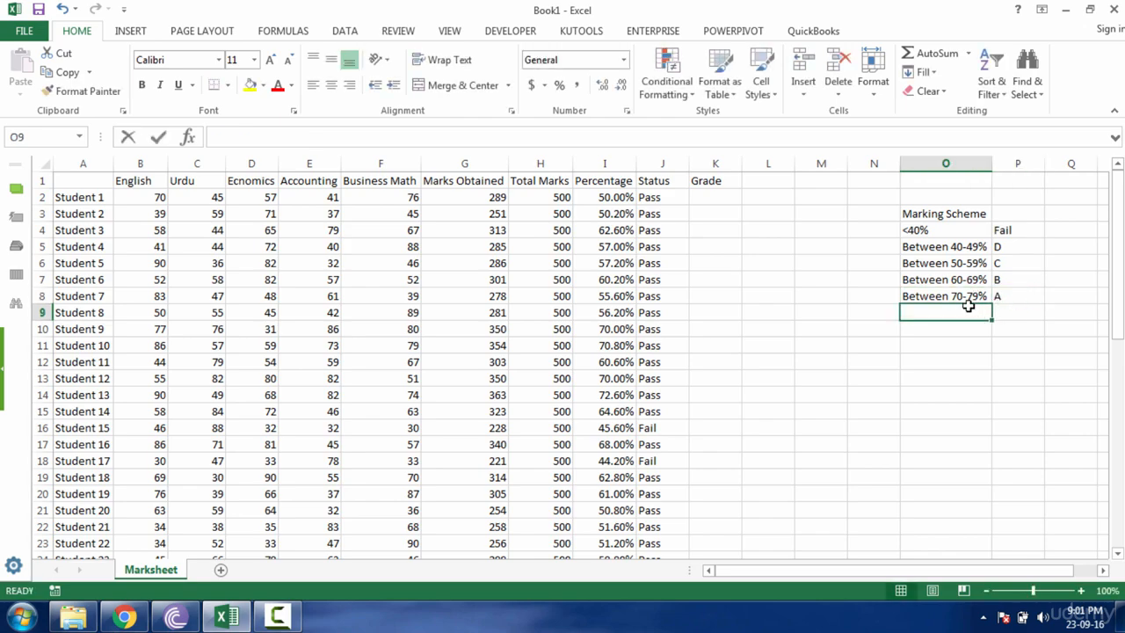
text(80)
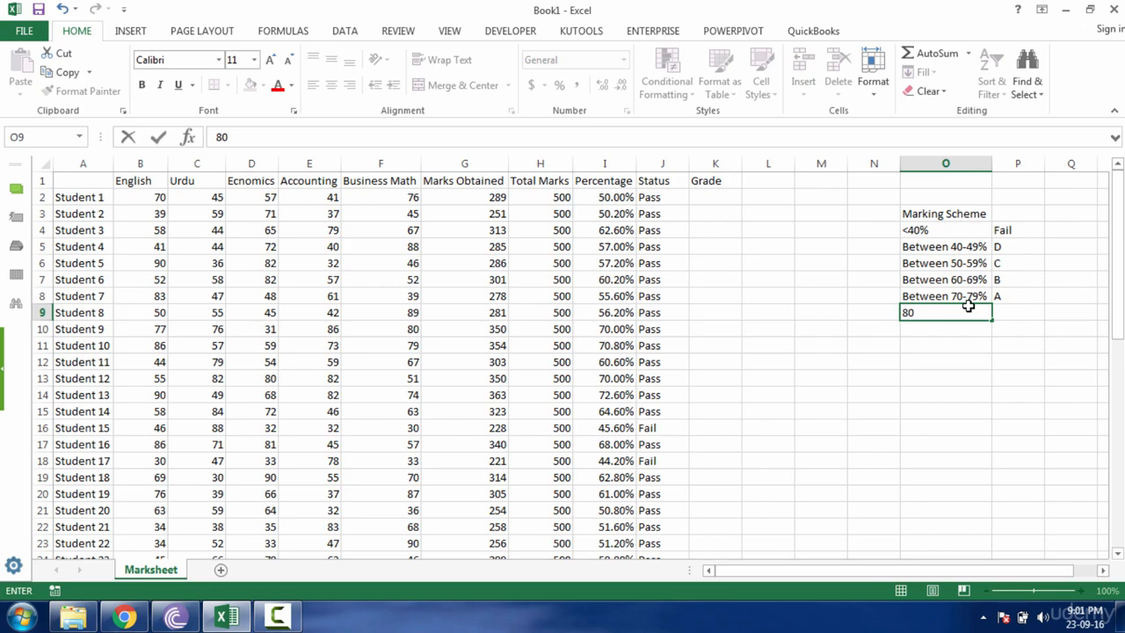
text(% or Above)
key(Tab)
text(A+)
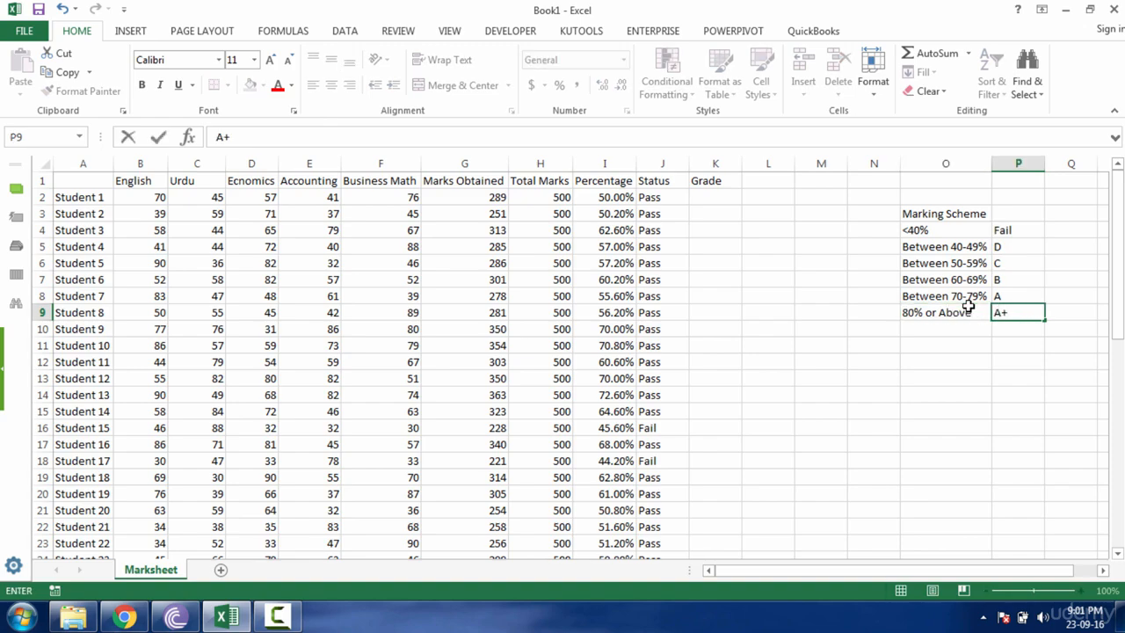
key(Return)
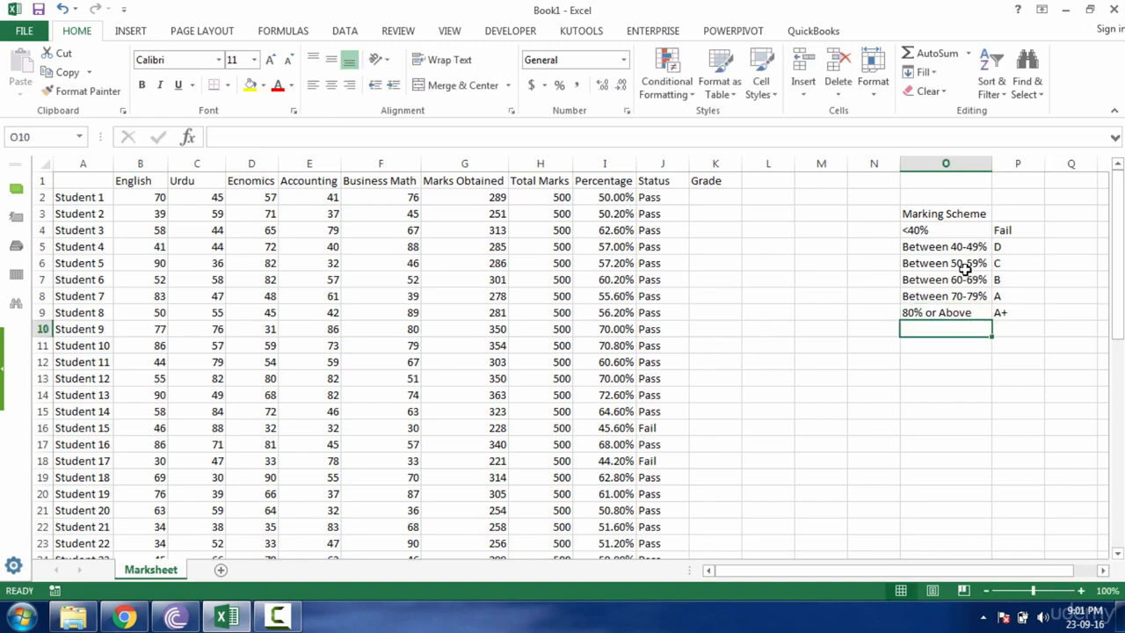
Review the marking scheme in O4:P9 against Student 1's empty grade cell K2 and percentage in I2
click(919, 233)
drag(920, 233, 999, 313)
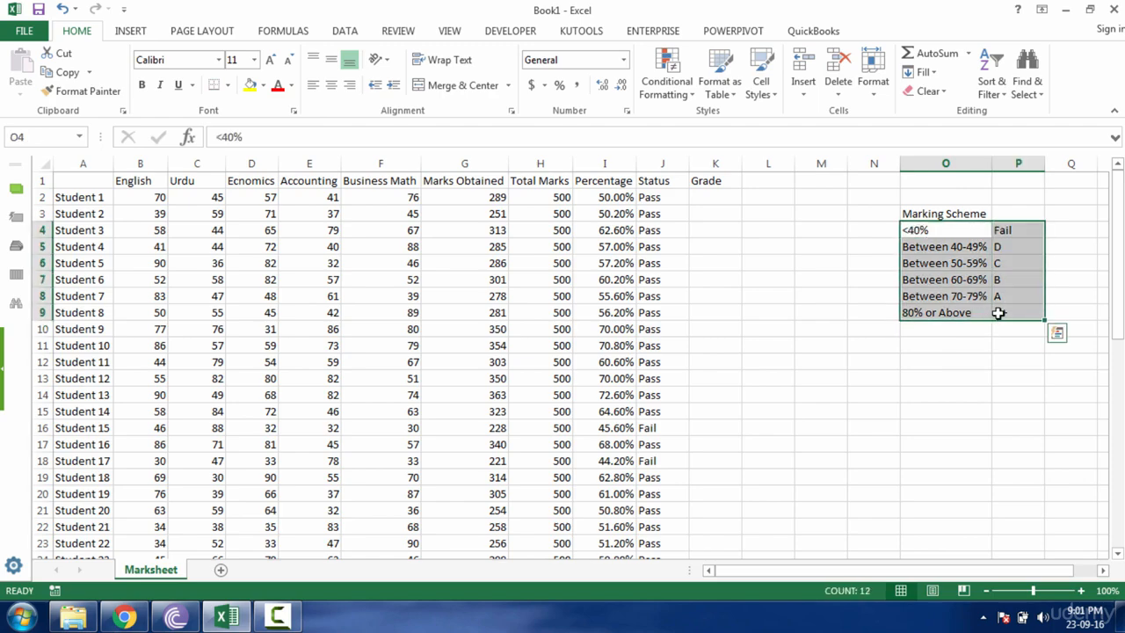
click(932, 234)
click(704, 198)
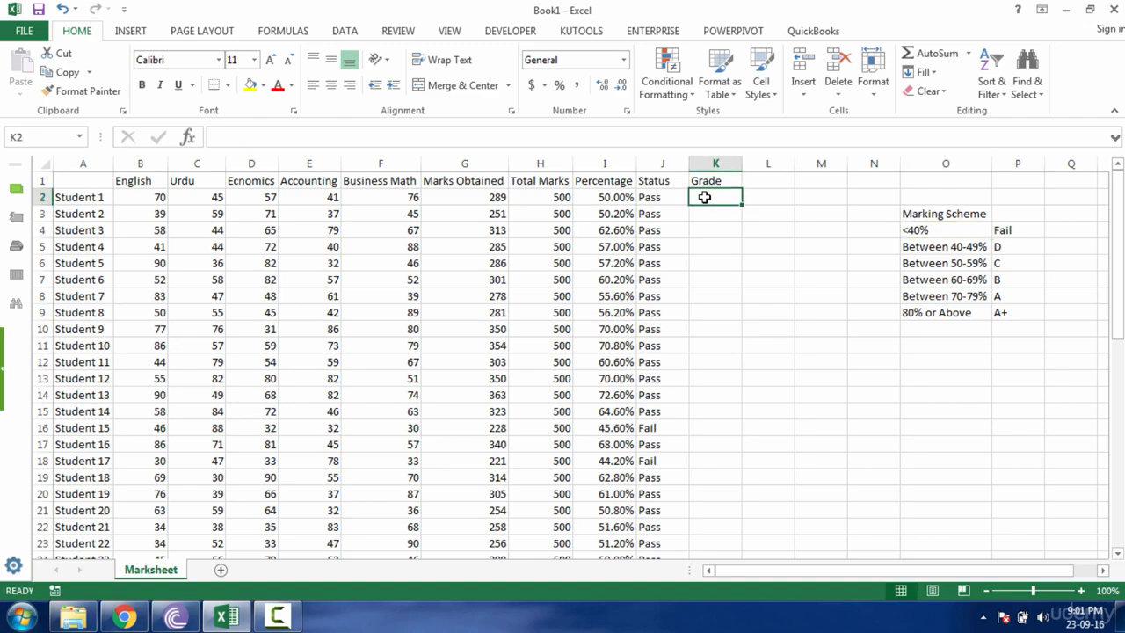
click(613, 198)
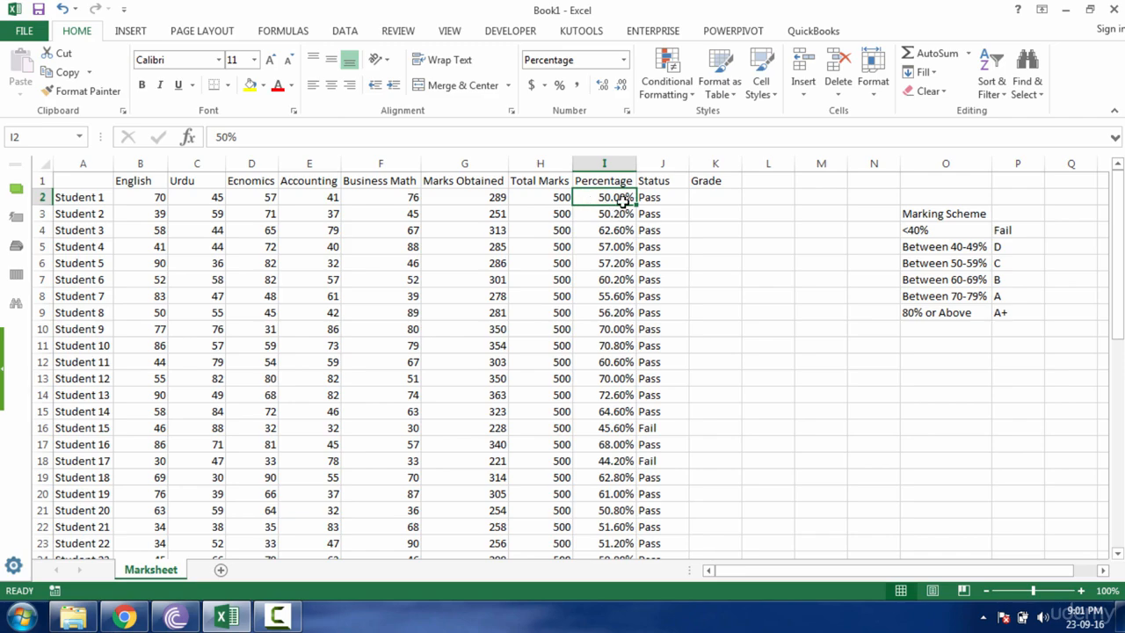
Go through the marking scheme in O4:P7 row by row, matching each percentage range with its grade
click(927, 230)
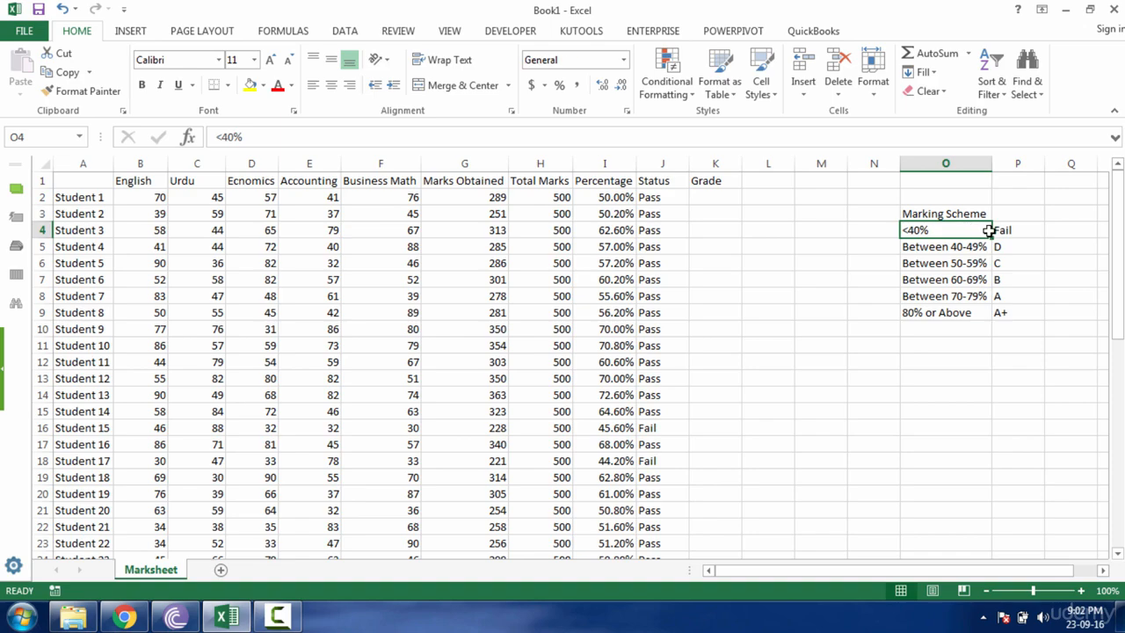
click(1020, 231)
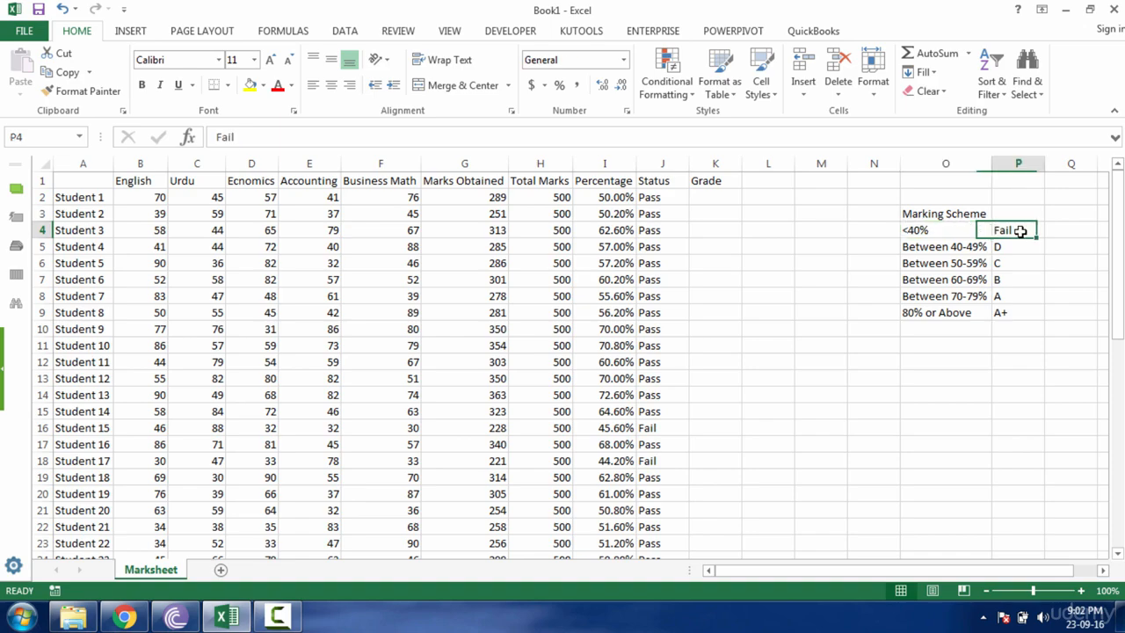
click(936, 247)
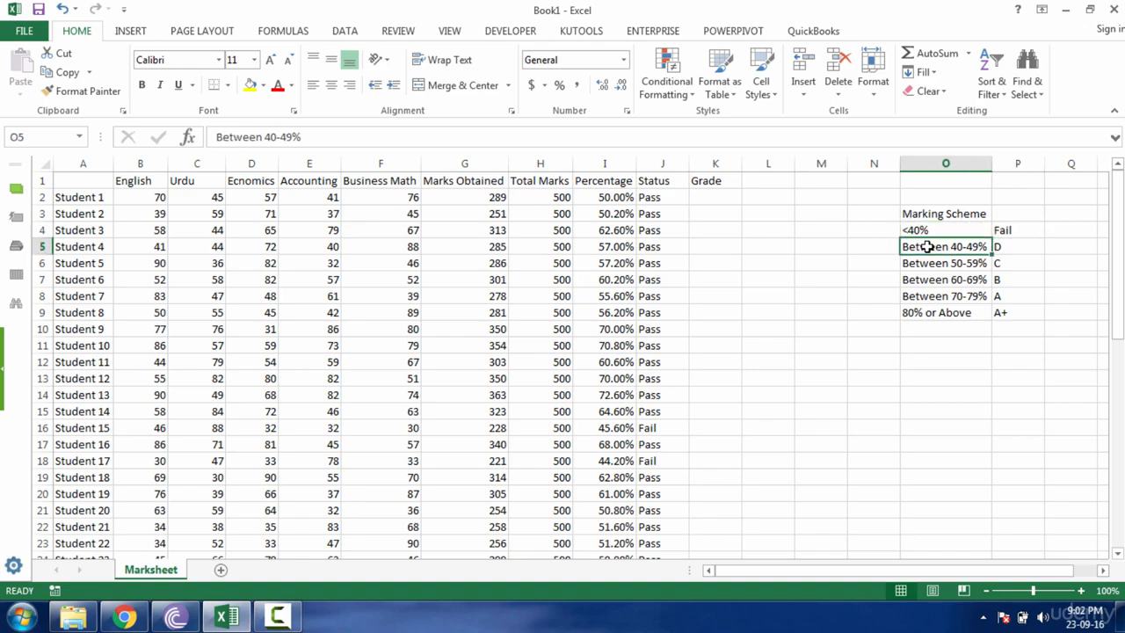
click(1006, 247)
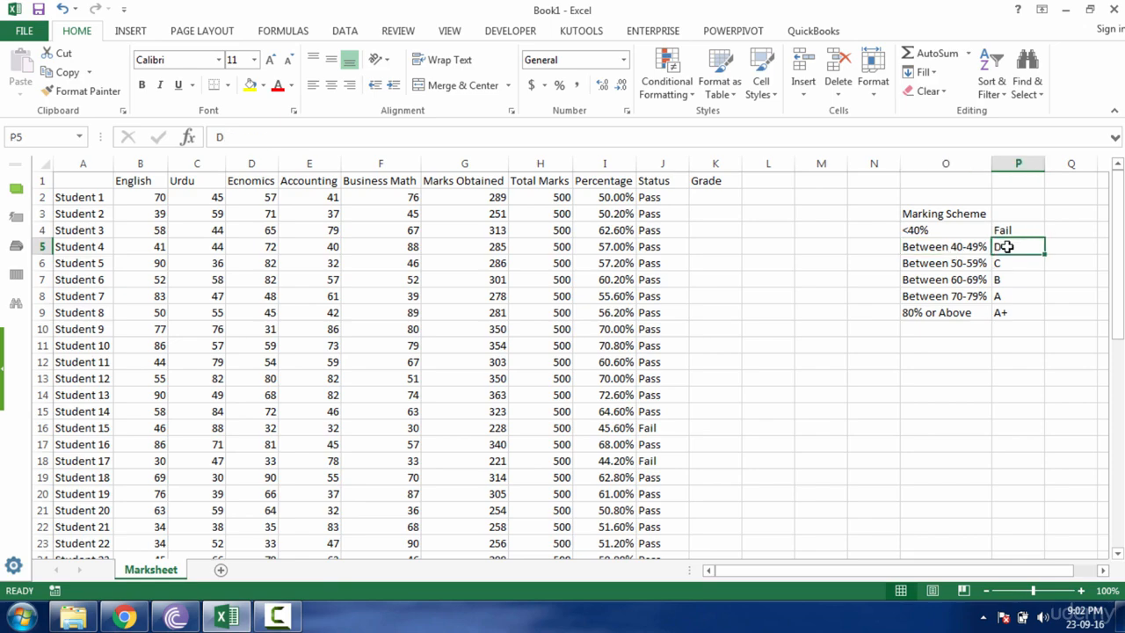
click(935, 269)
click(1032, 268)
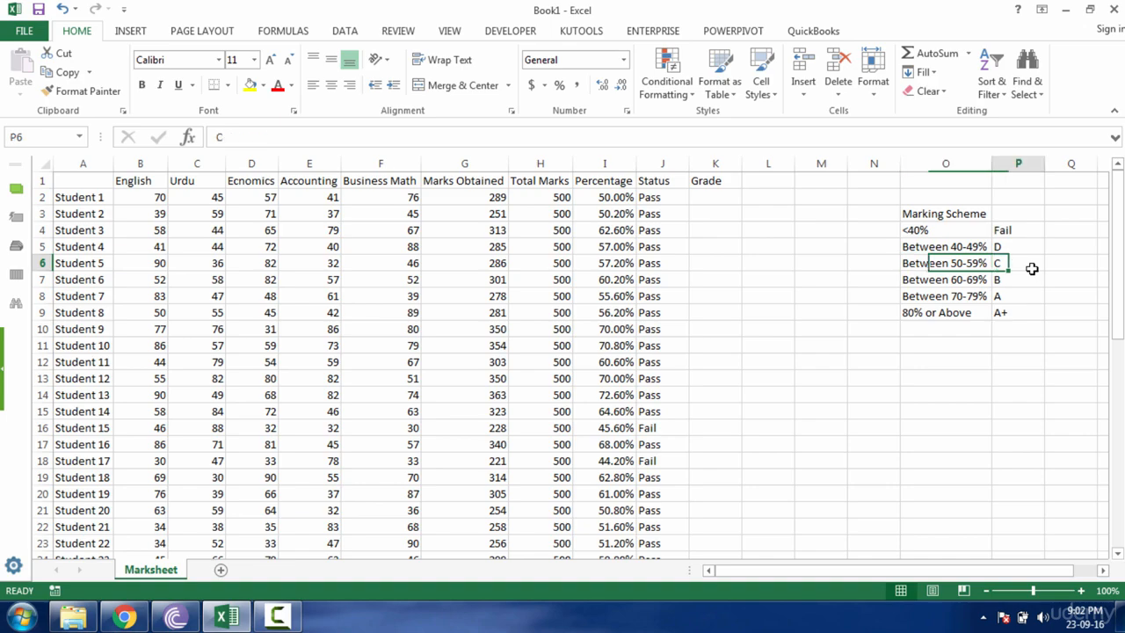
click(960, 282)
Start Student 1's grade formula in K2 with an IF that returns "Fail" when I2 is below 40%
click(743, 200)
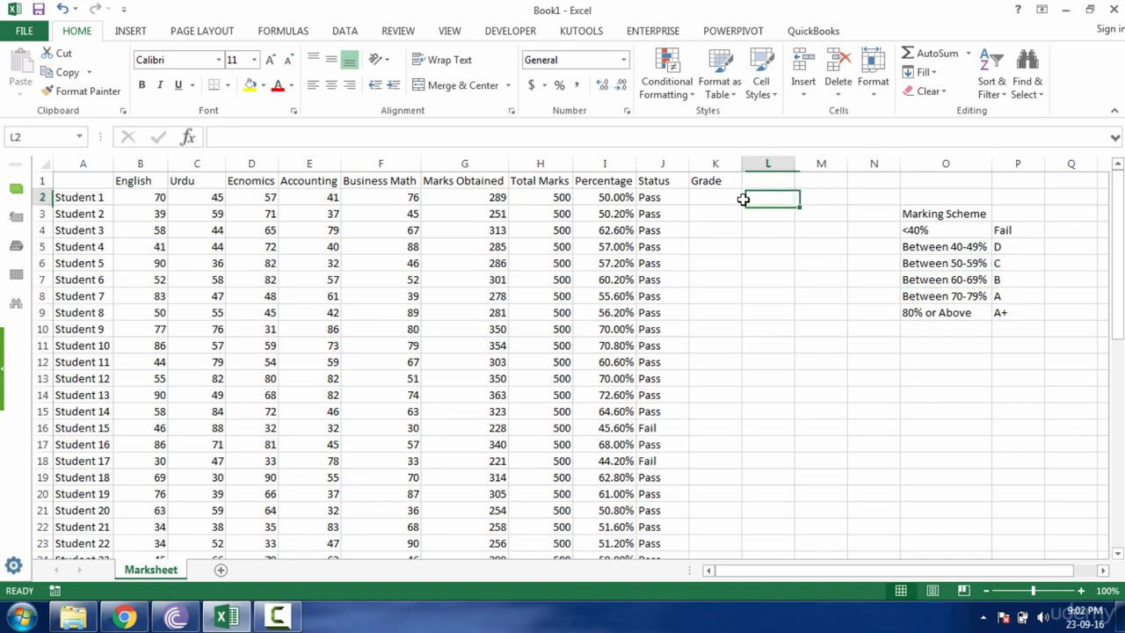
click(729, 199)
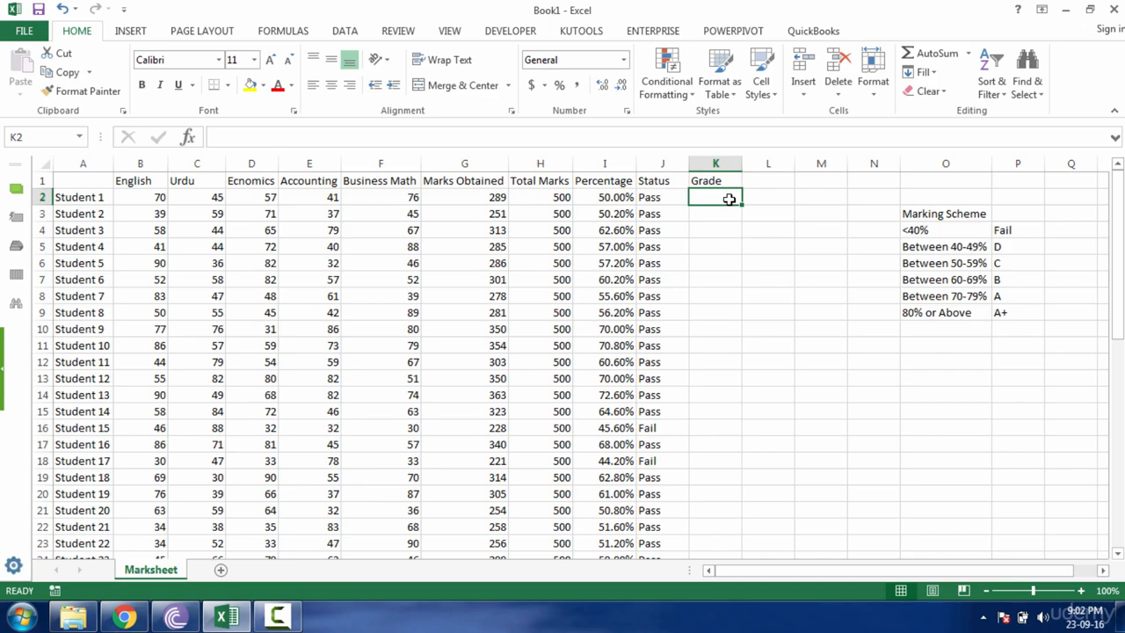
text(=)
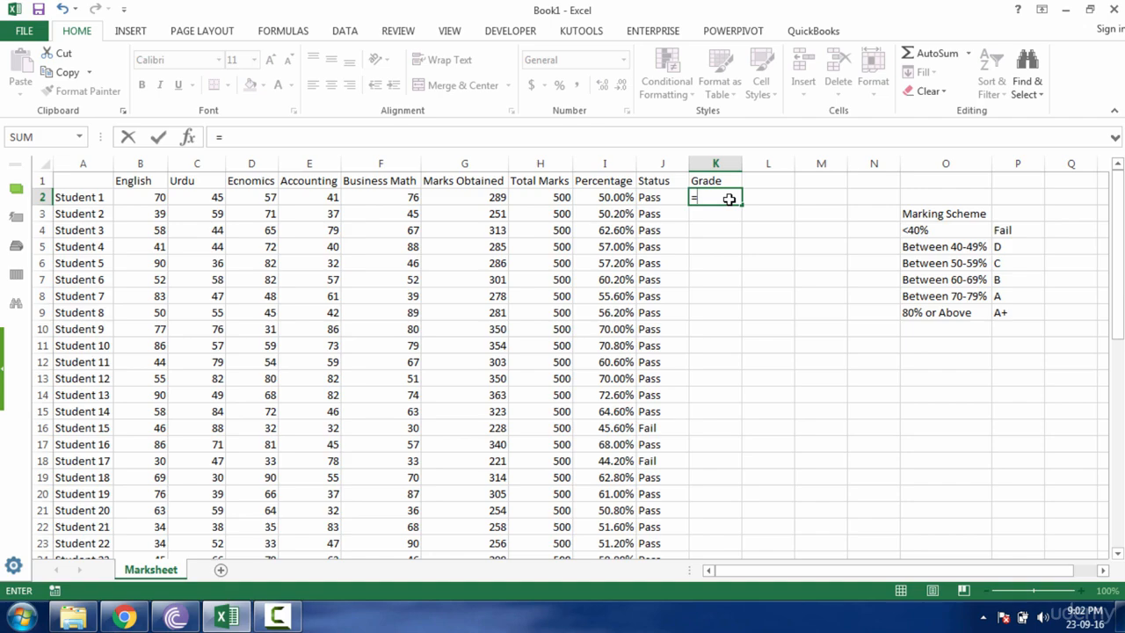
text(IF()
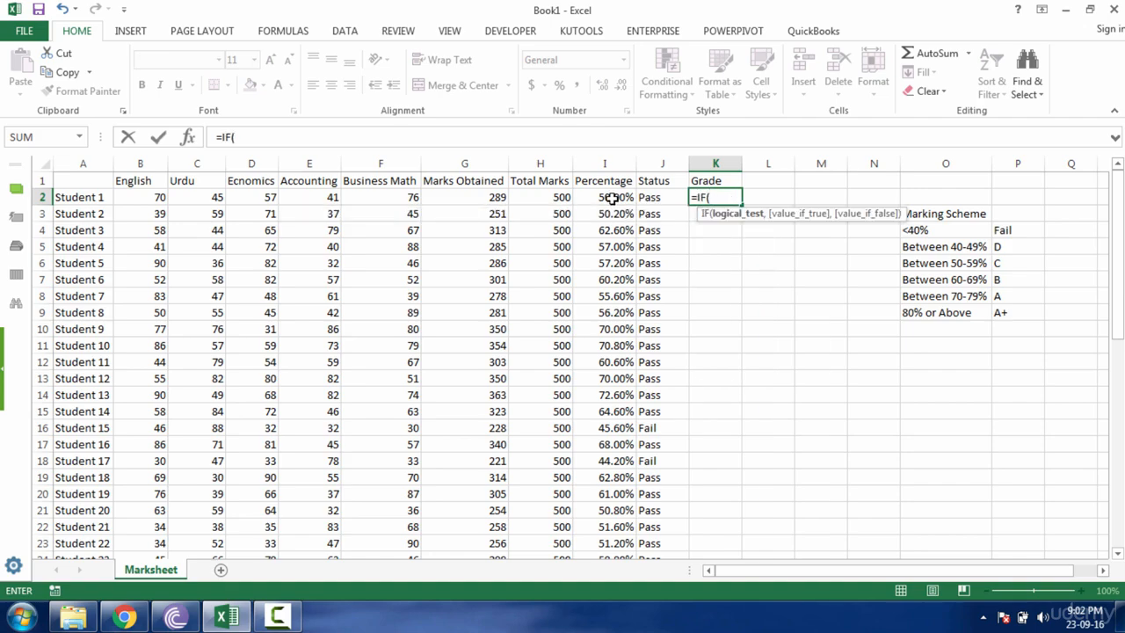
click(619, 199)
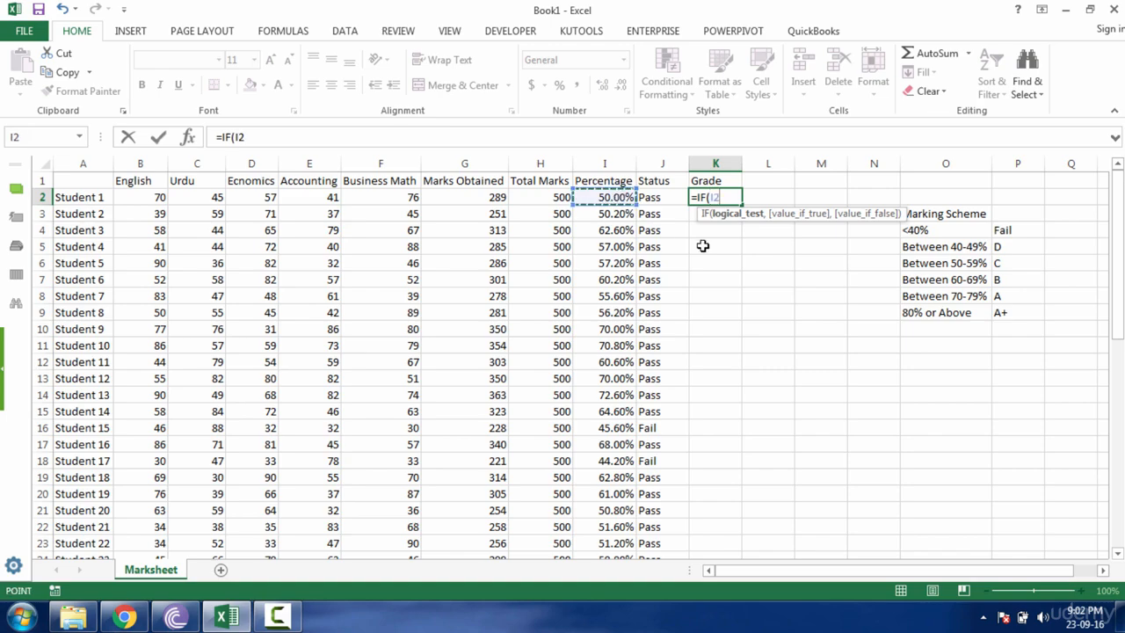
text(<40$)
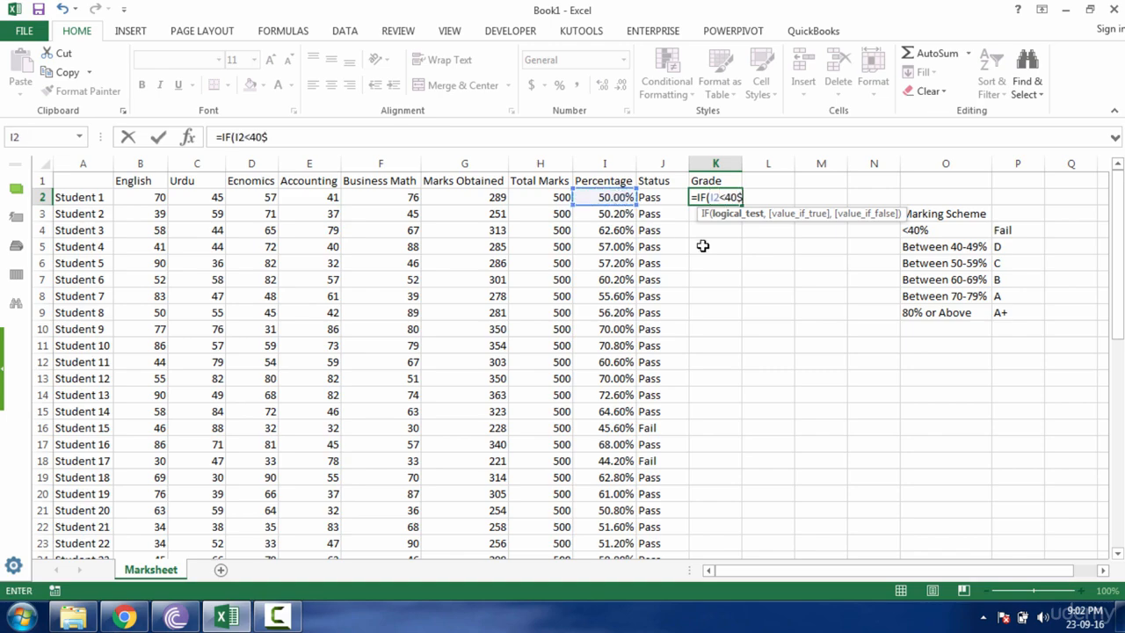
key(BackSpace)
text(%,)
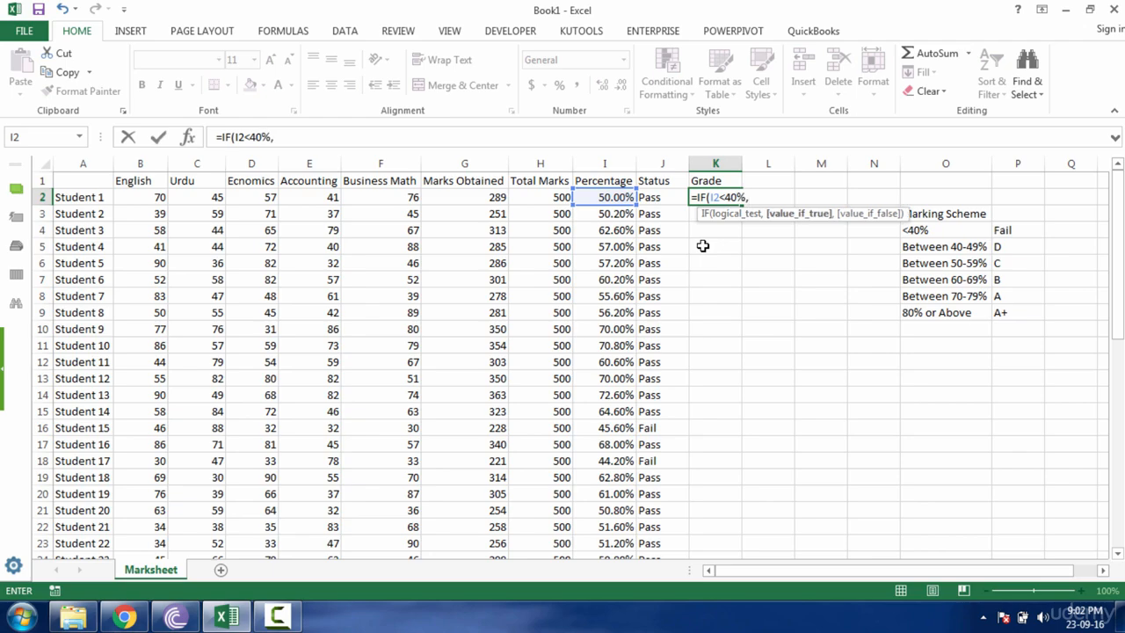
text("Fail",)
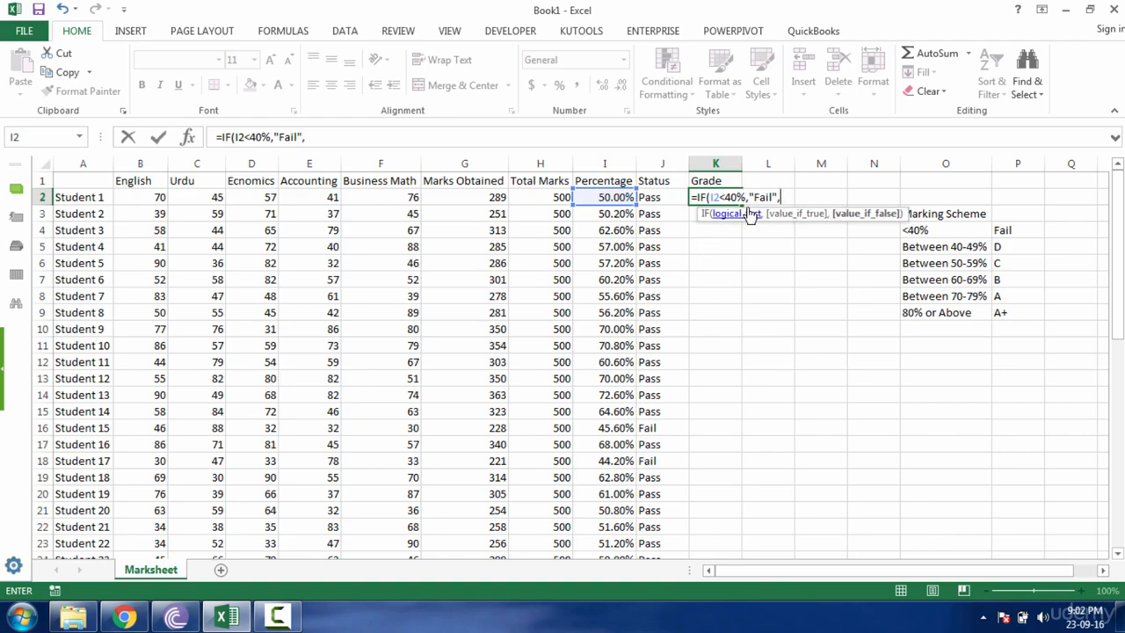
Review the first test in K2's formula and nest a second IF that returns "D" when I2<50%
drag(708, 197, 747, 197)
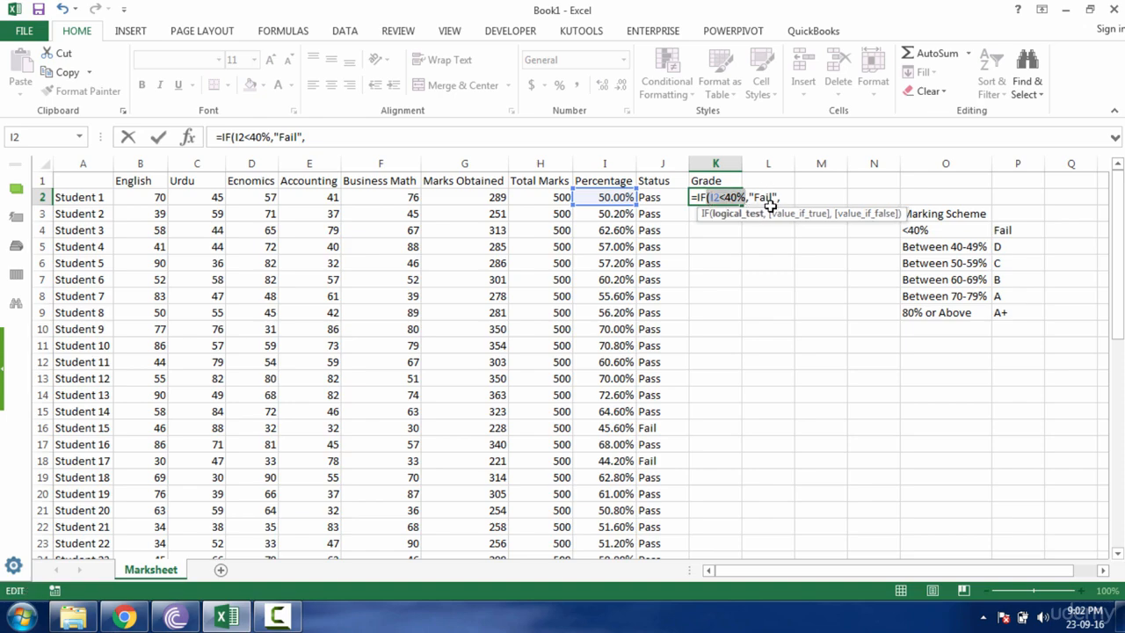
click(763, 199)
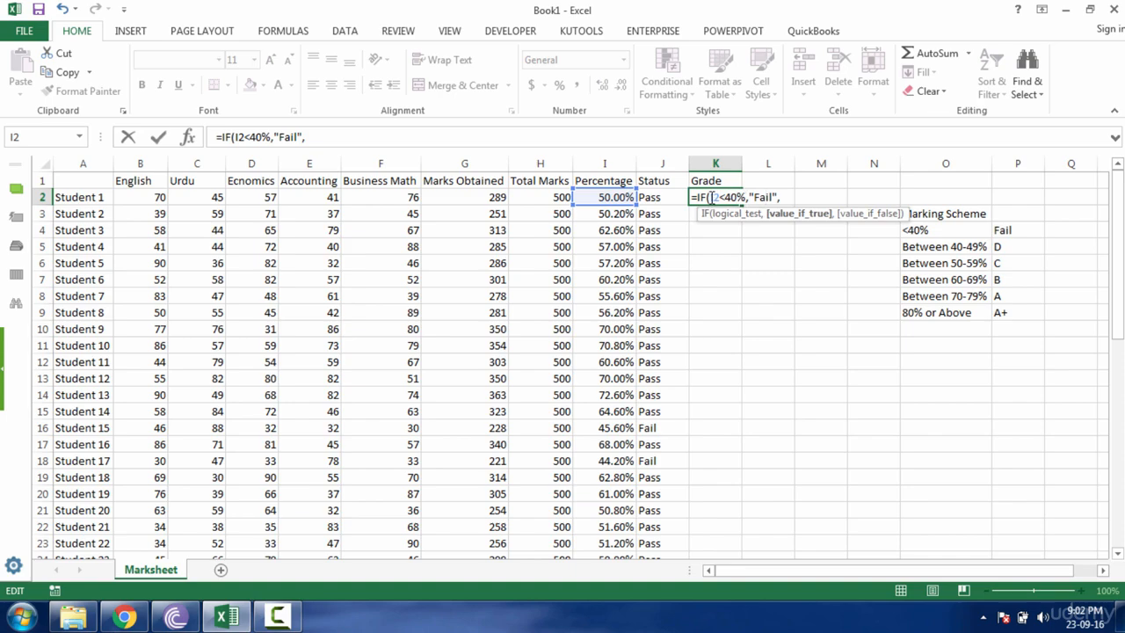
drag(709, 197, 746, 197)
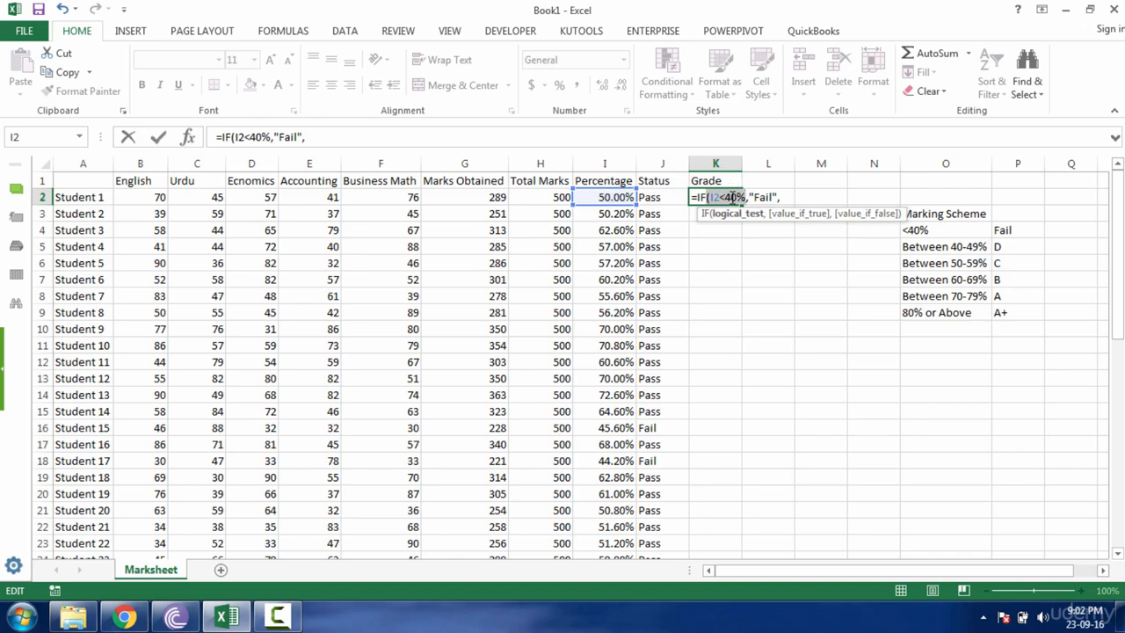
click(770, 196)
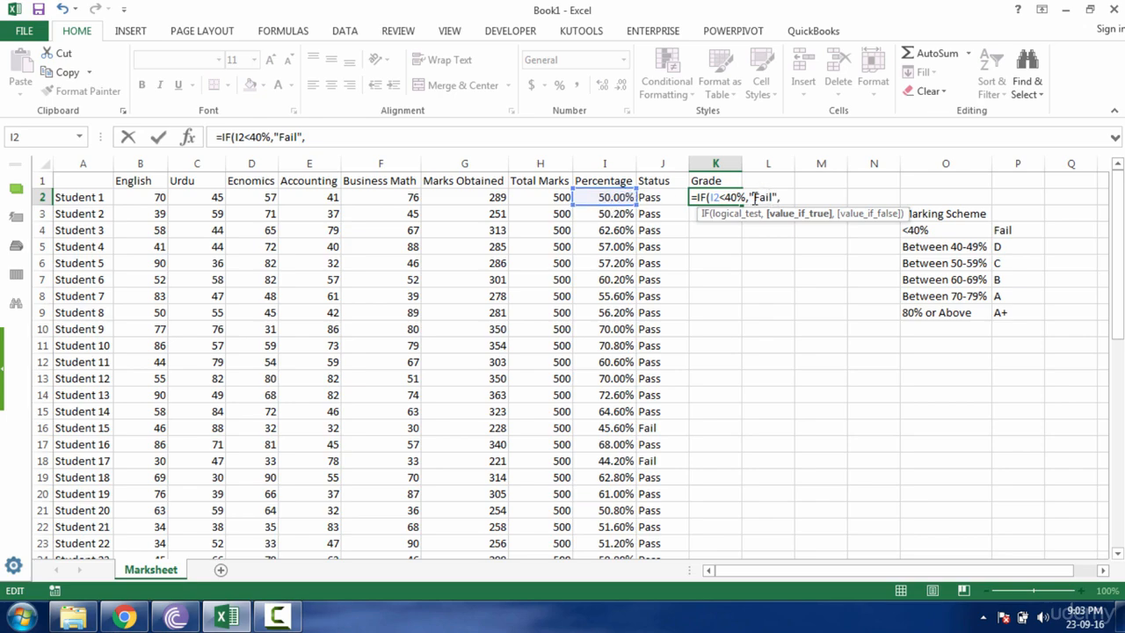
click(789, 197)
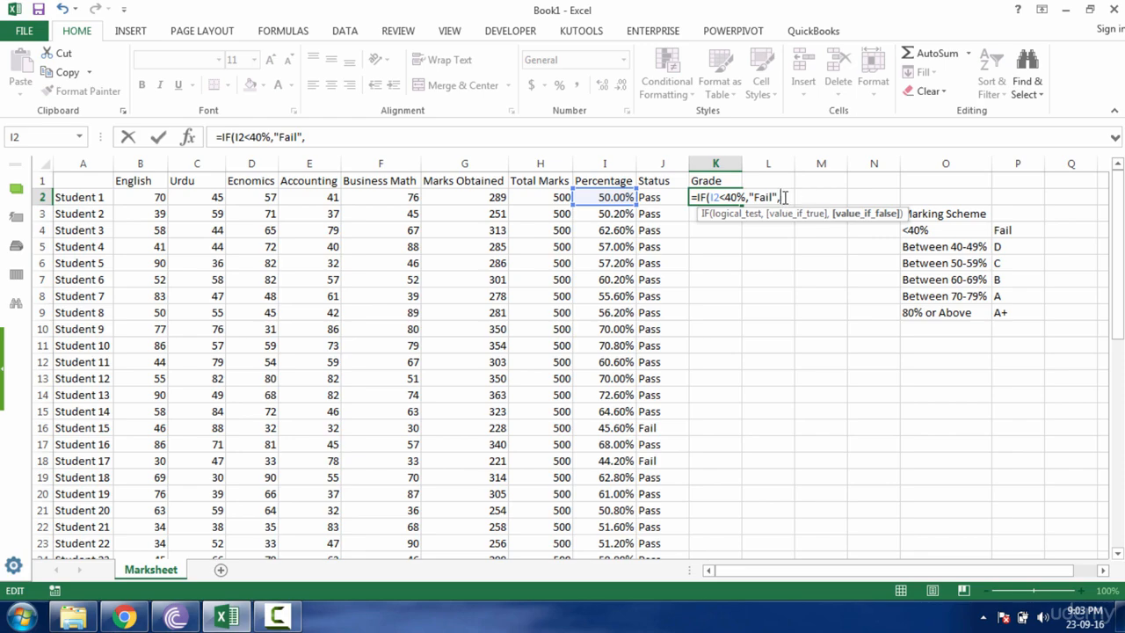
text(IF()
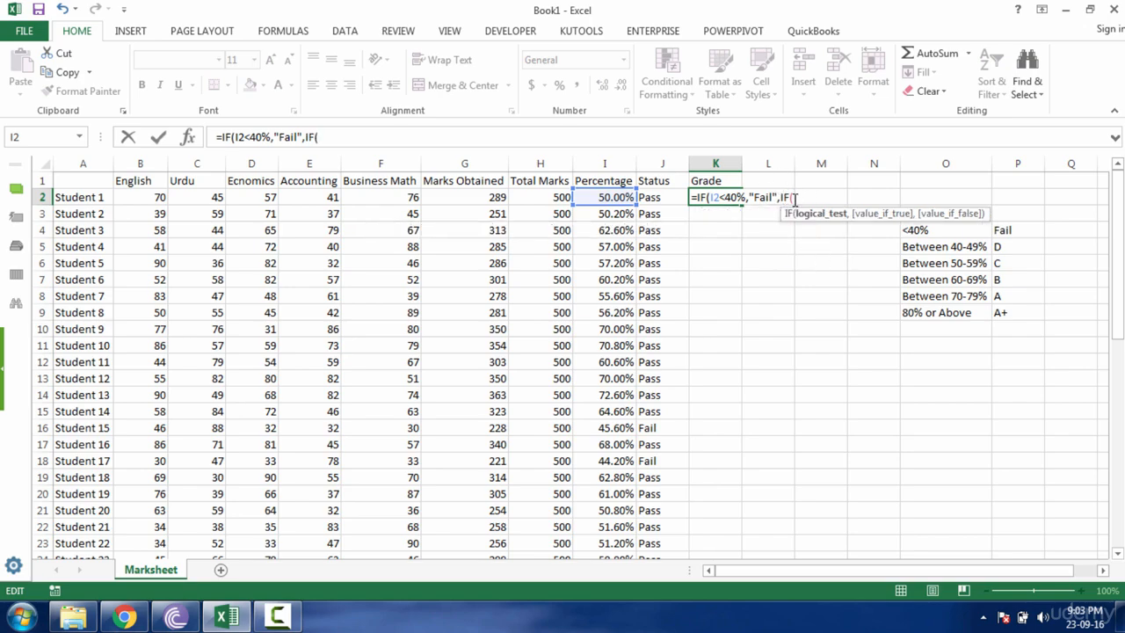
click(615, 197)
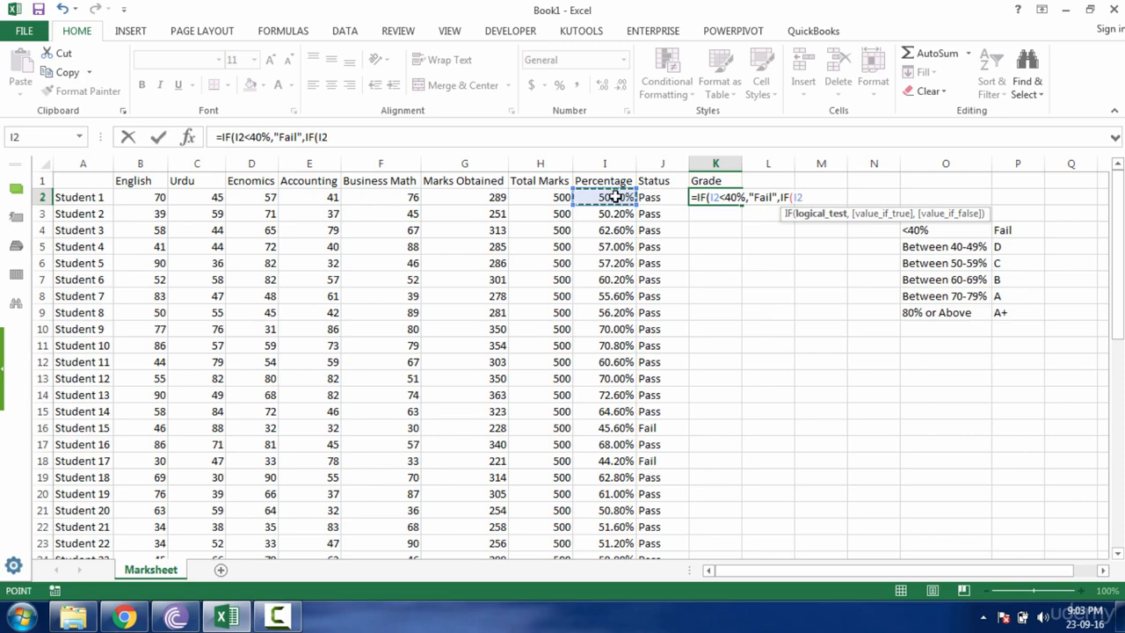
text(<50%)
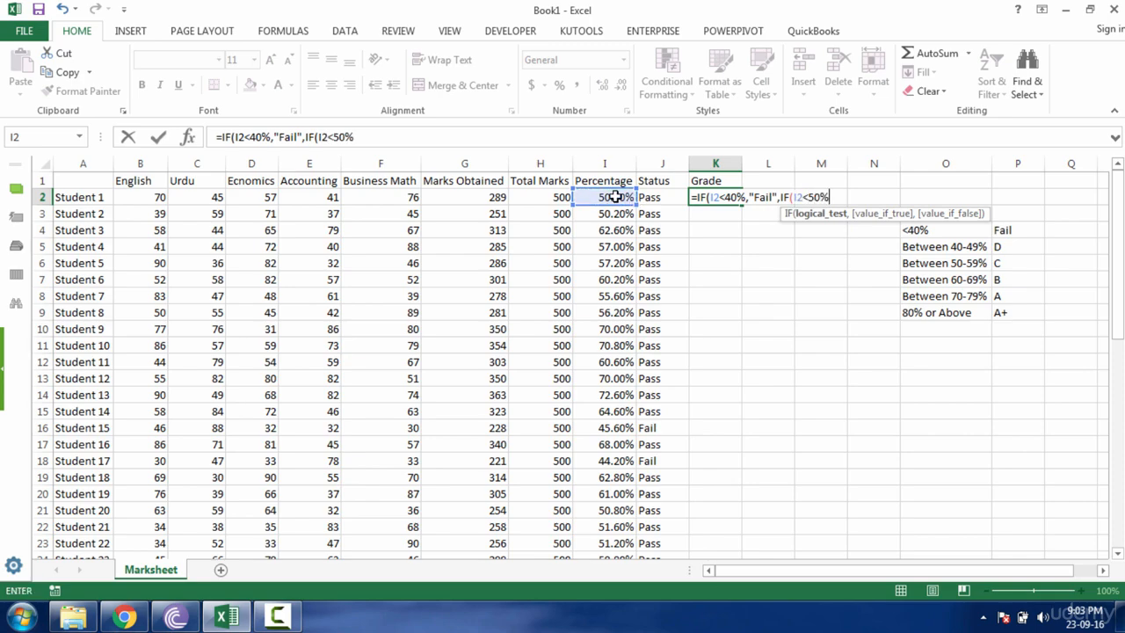
text(,"d)
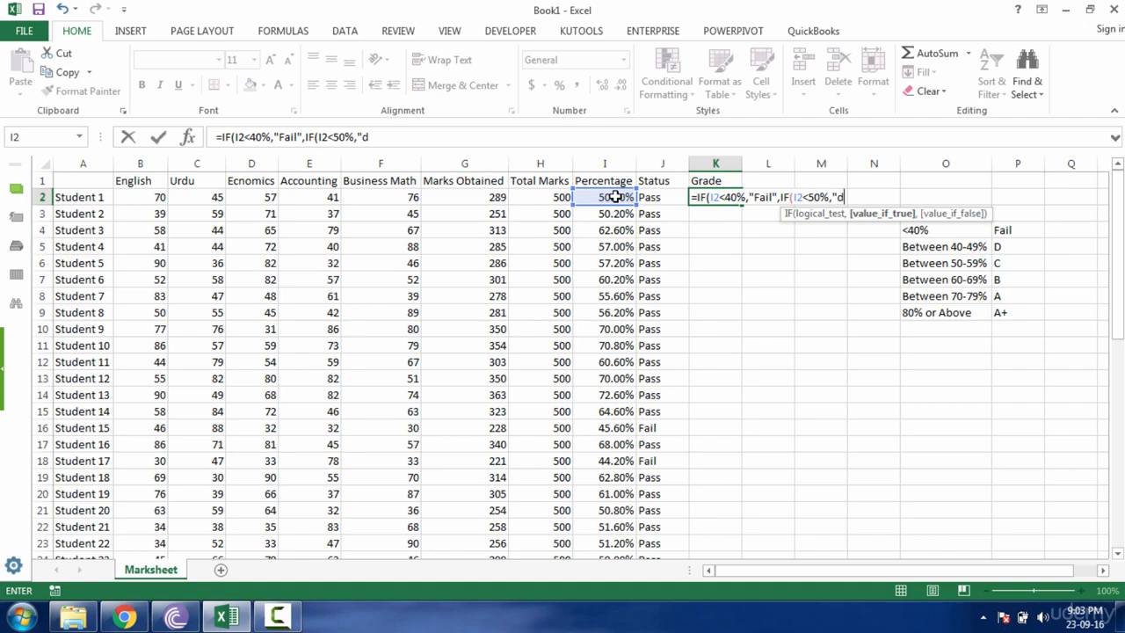
key(BackSpace)
text(D",)
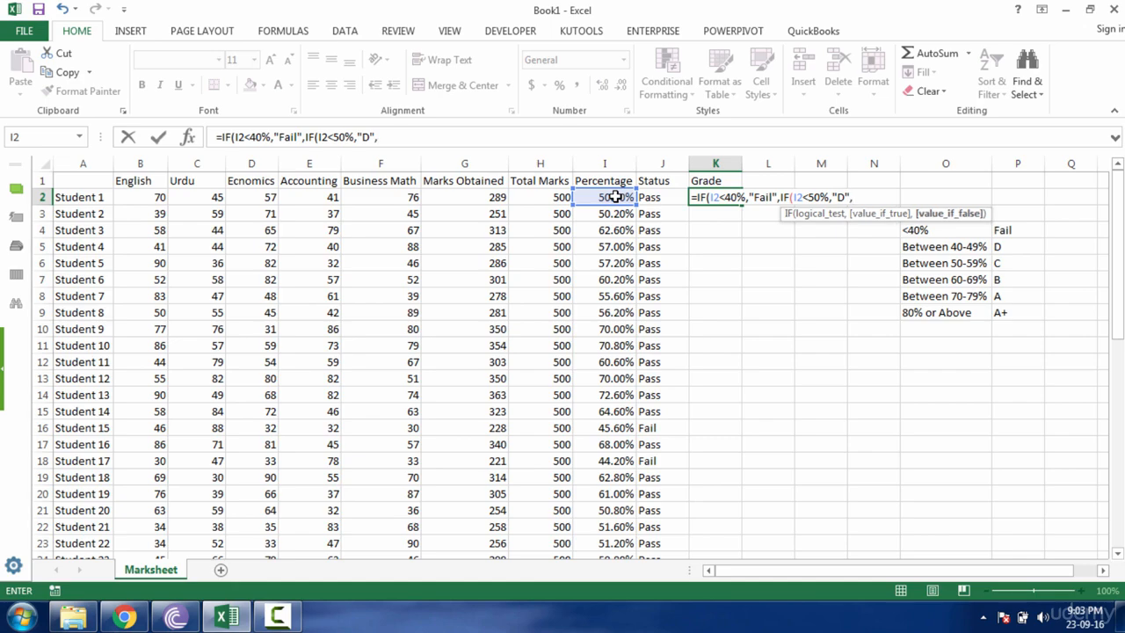
Nest a third IF in K2's formula that returns "C" when I2<60%, and open another IF after it
text(IF()
click(618, 196)
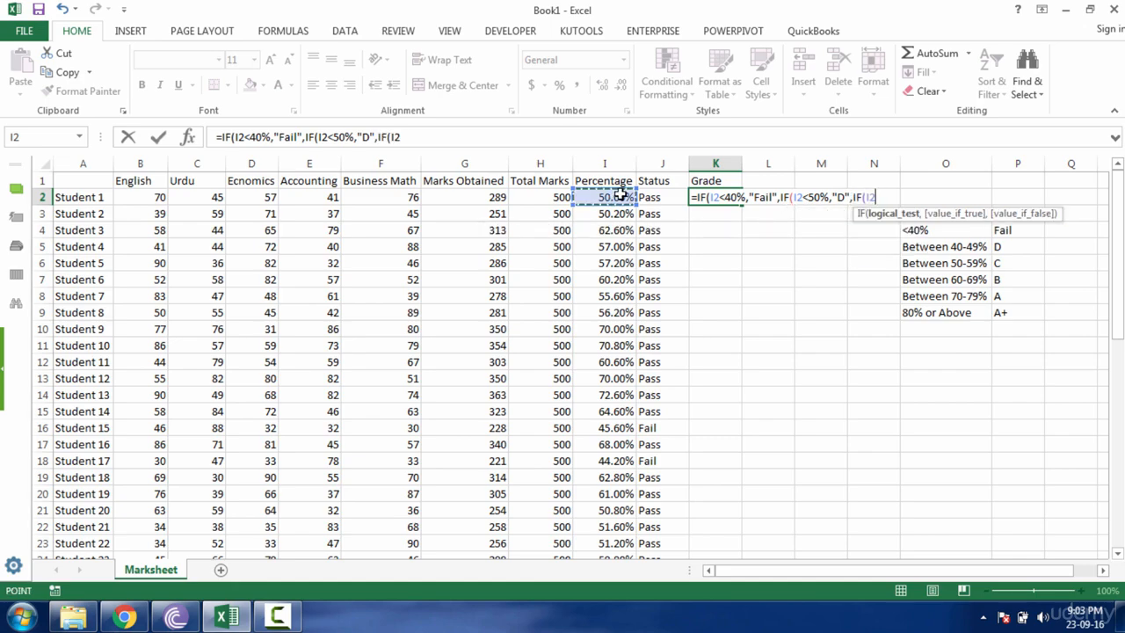
text(<60)
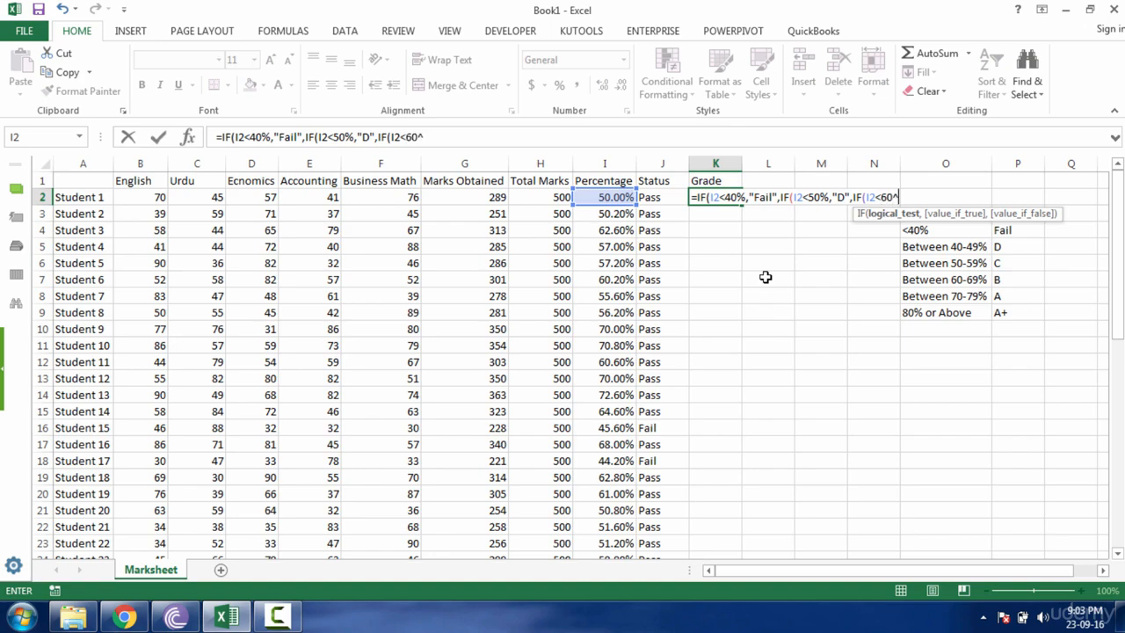
text(%,")
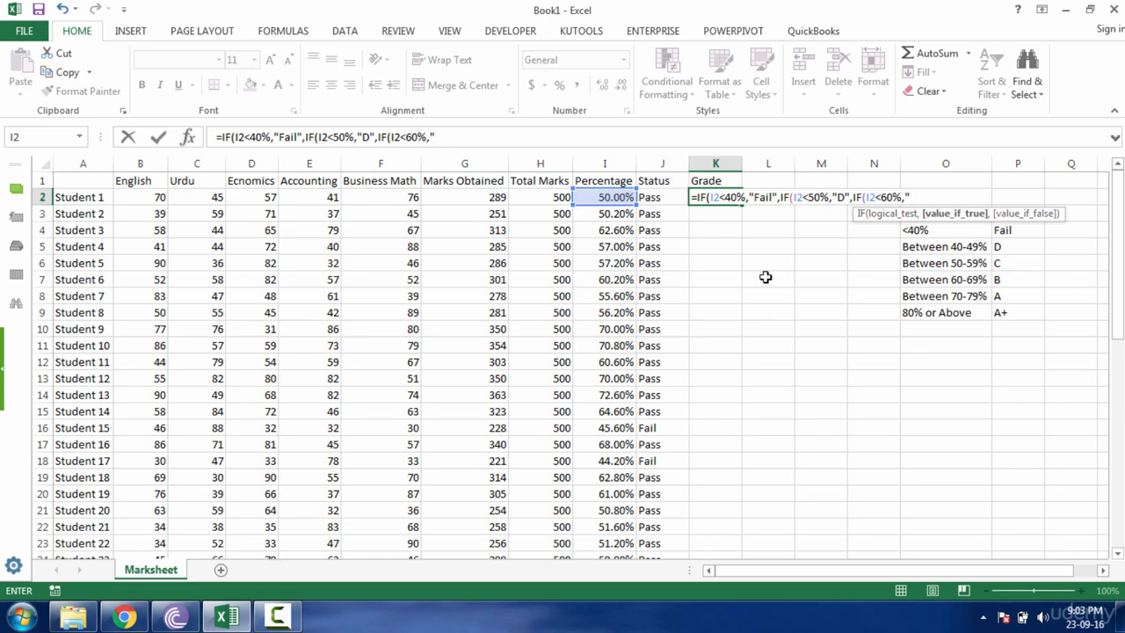
text(C",IF()
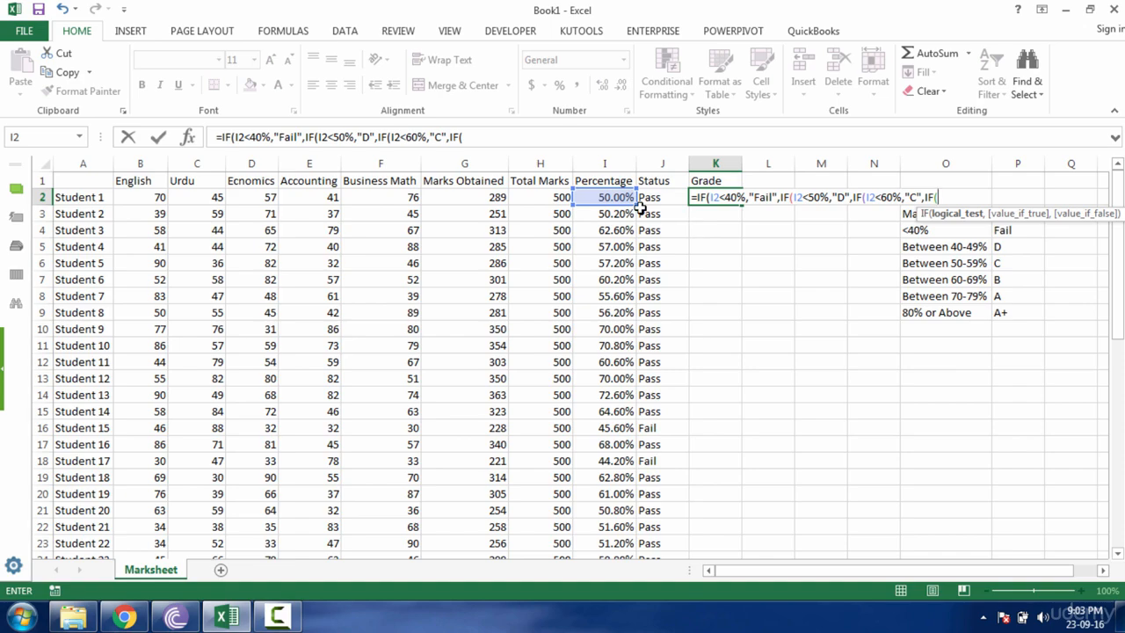
Complete the fourth IF's test in K2 as I2<70% with "B" as its true value
click(620, 197)
text(<)
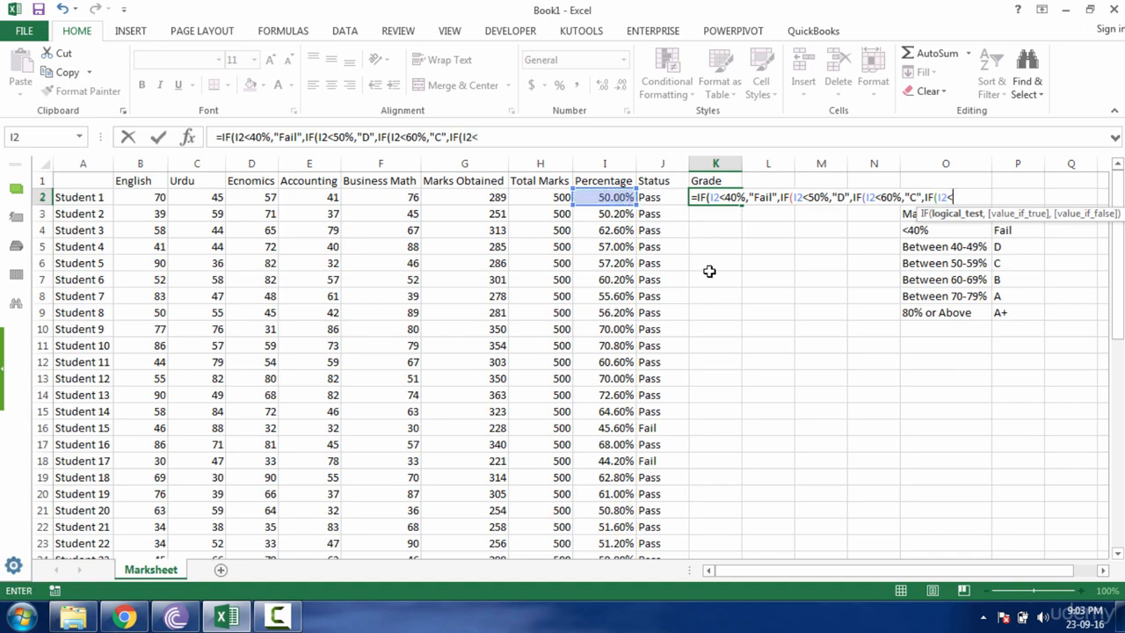
text(70%,")
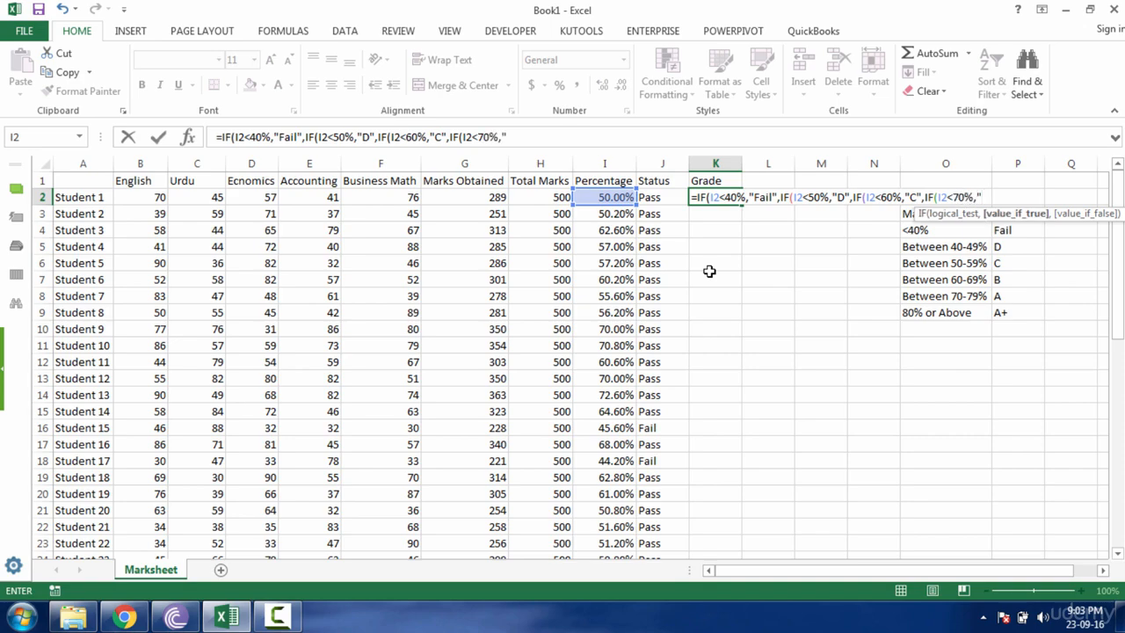
text(B",)
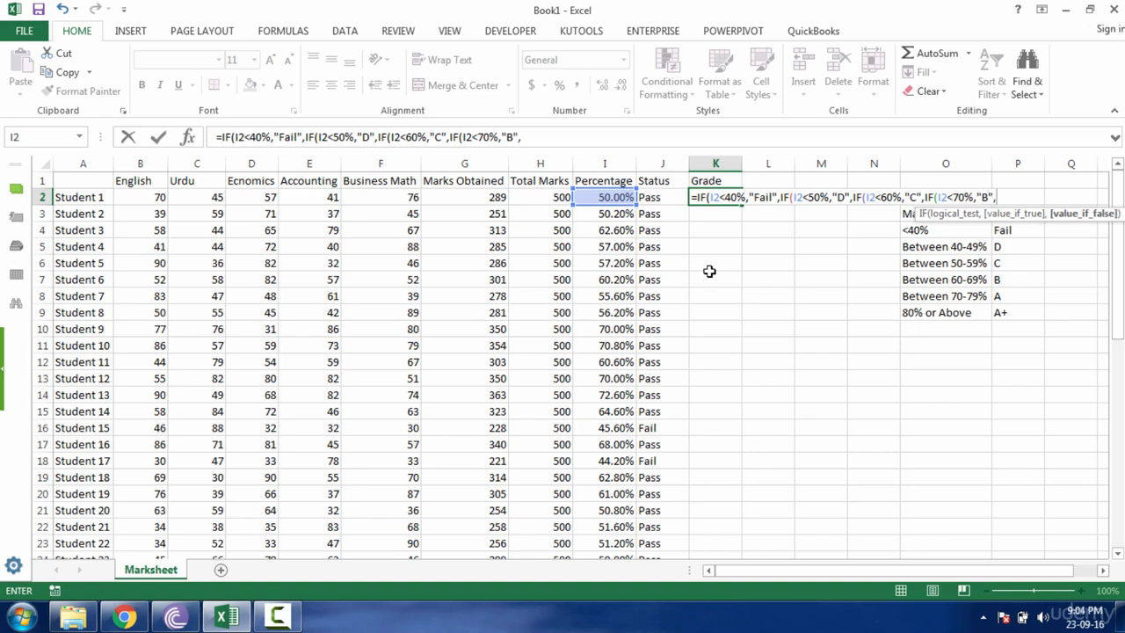
Nest a fifth IF in K2's formula that returns "A" when I2<80% and "A+" otherwise
text(IF()
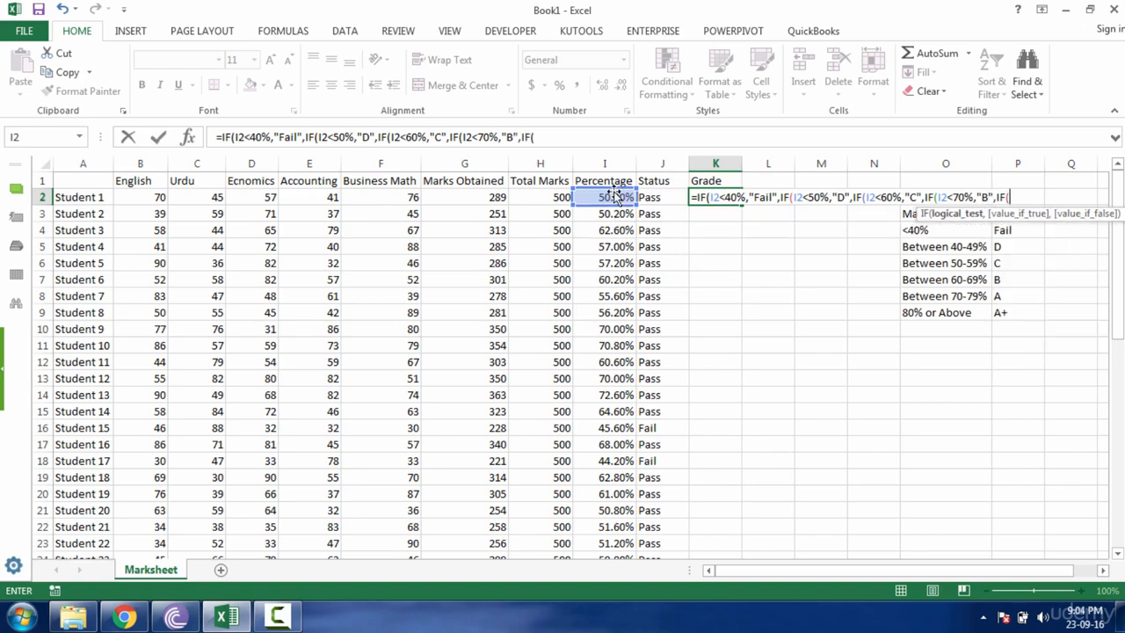
click(620, 201)
text(<80)
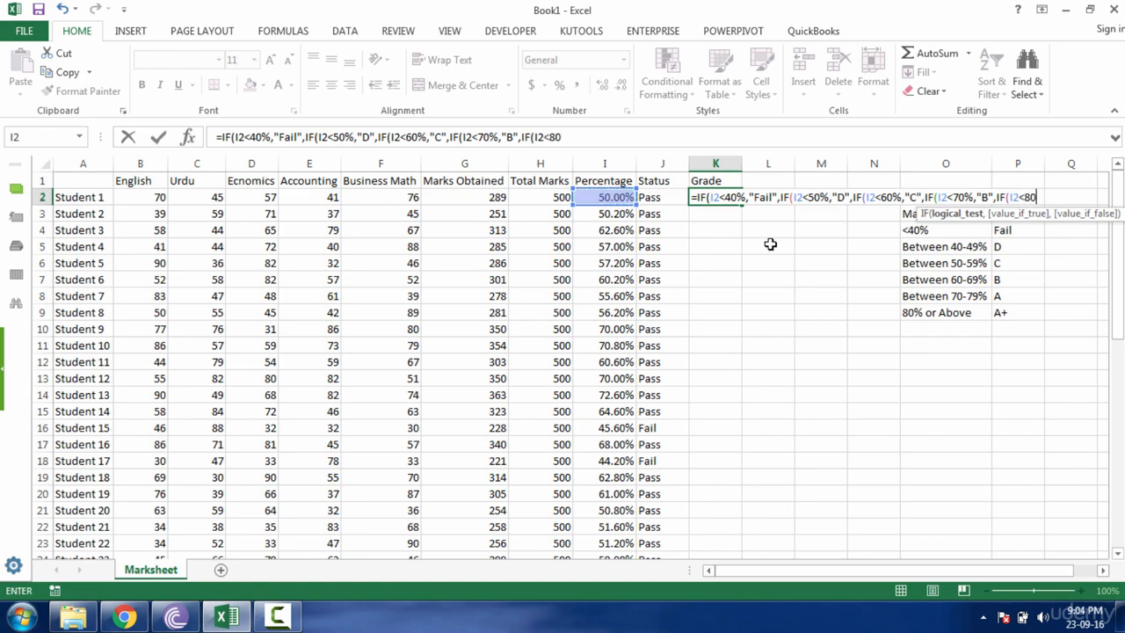
text(%,"A)
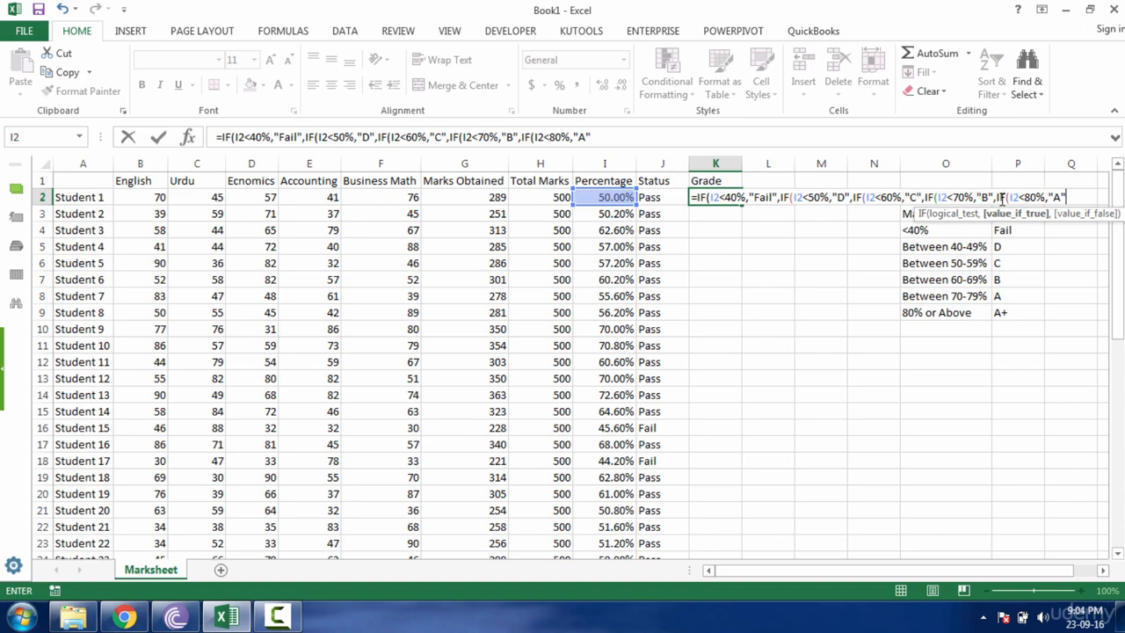
click(1067, 195)
text(,)
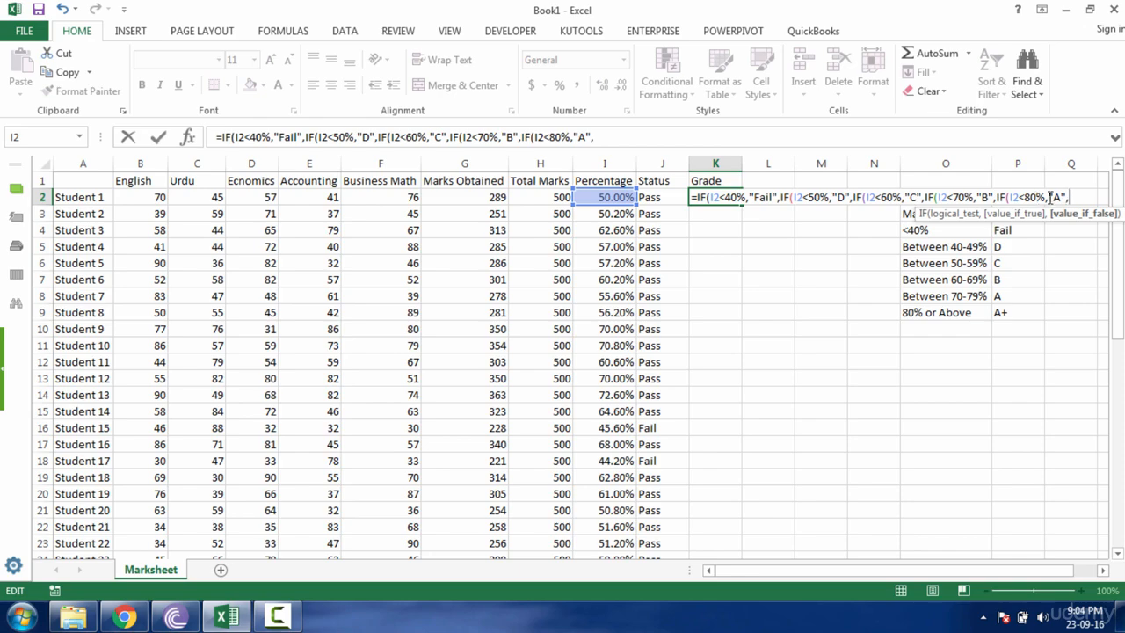
text("A+)
click(709, 197)
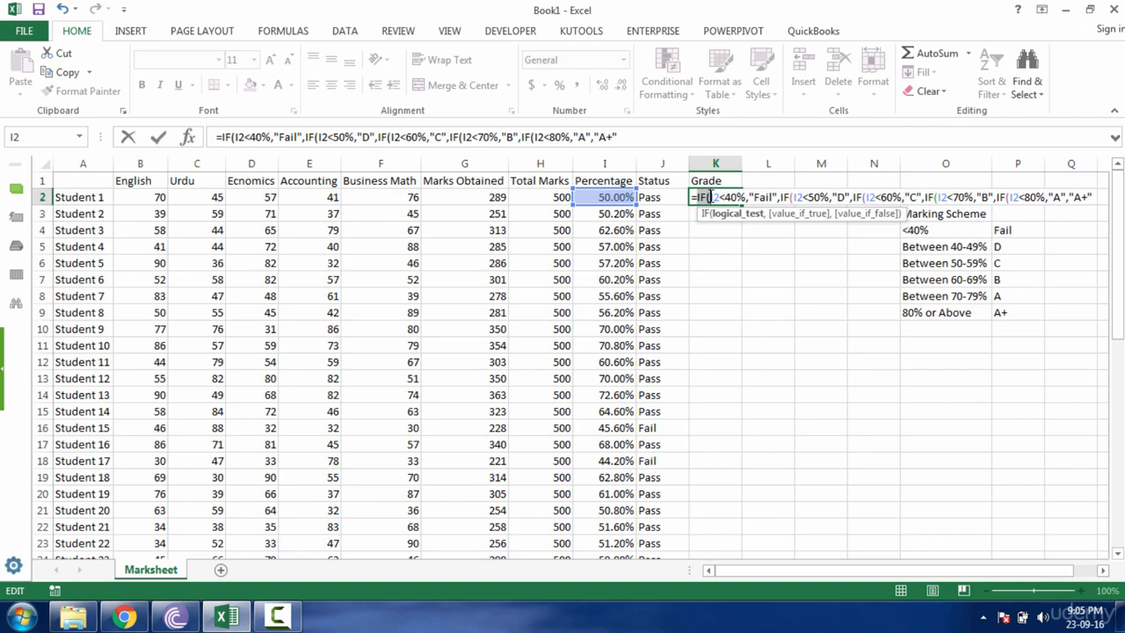
Review each nested IF in K2's formula to count the opening parentheses that need closing
click(714, 197)
click(796, 197)
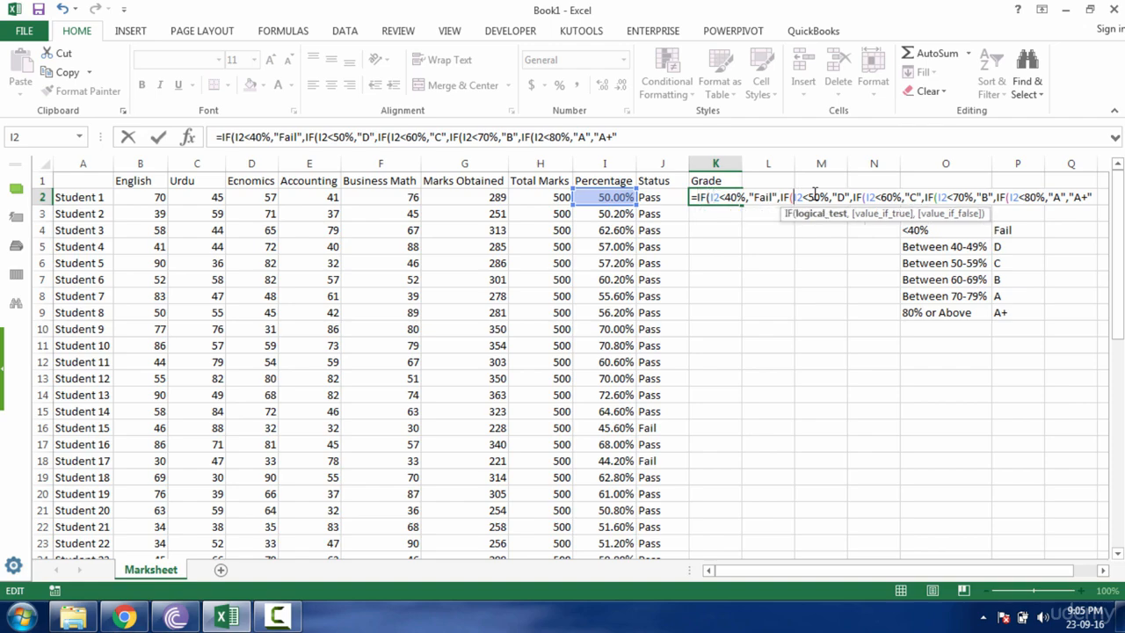
click(868, 199)
click(938, 198)
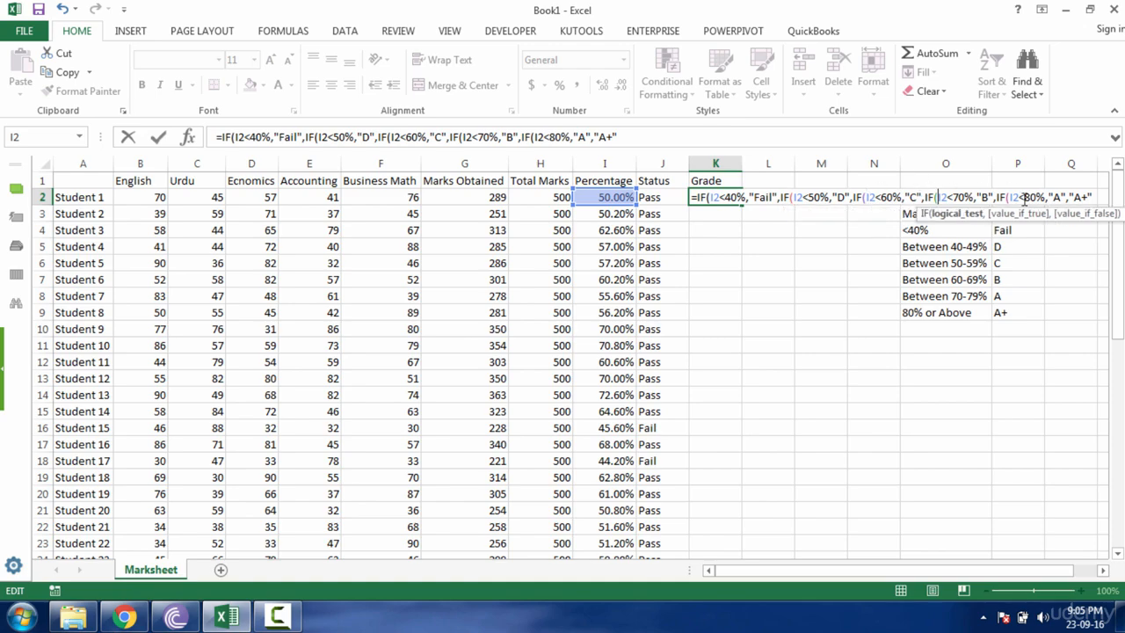
drag(1025, 199, 1039, 194)
click(706, 197)
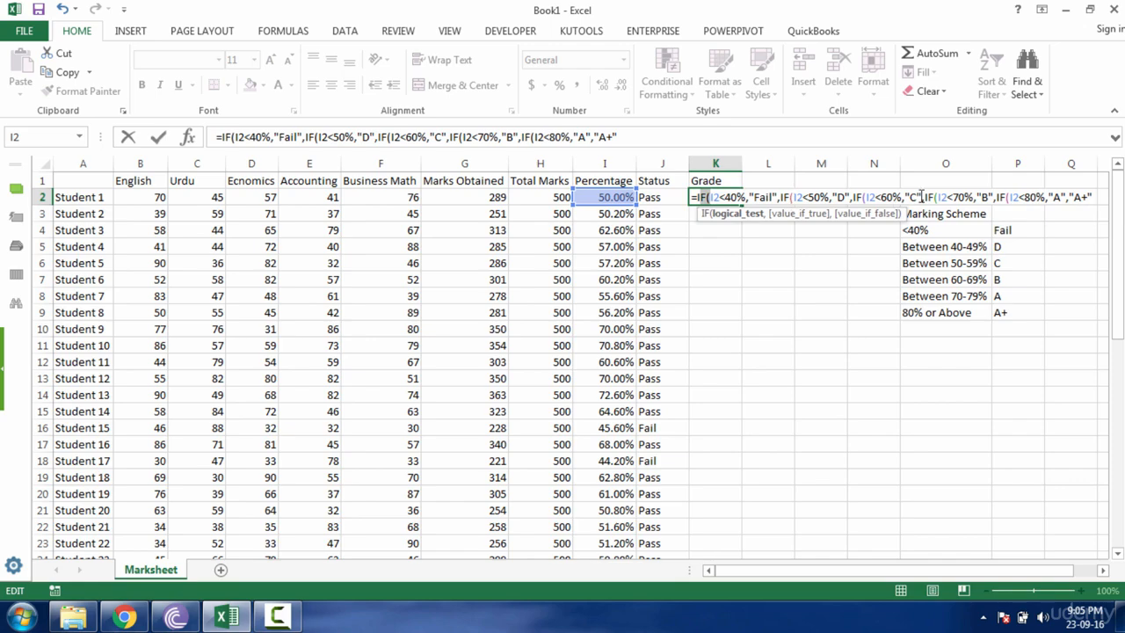
click(1090, 197)
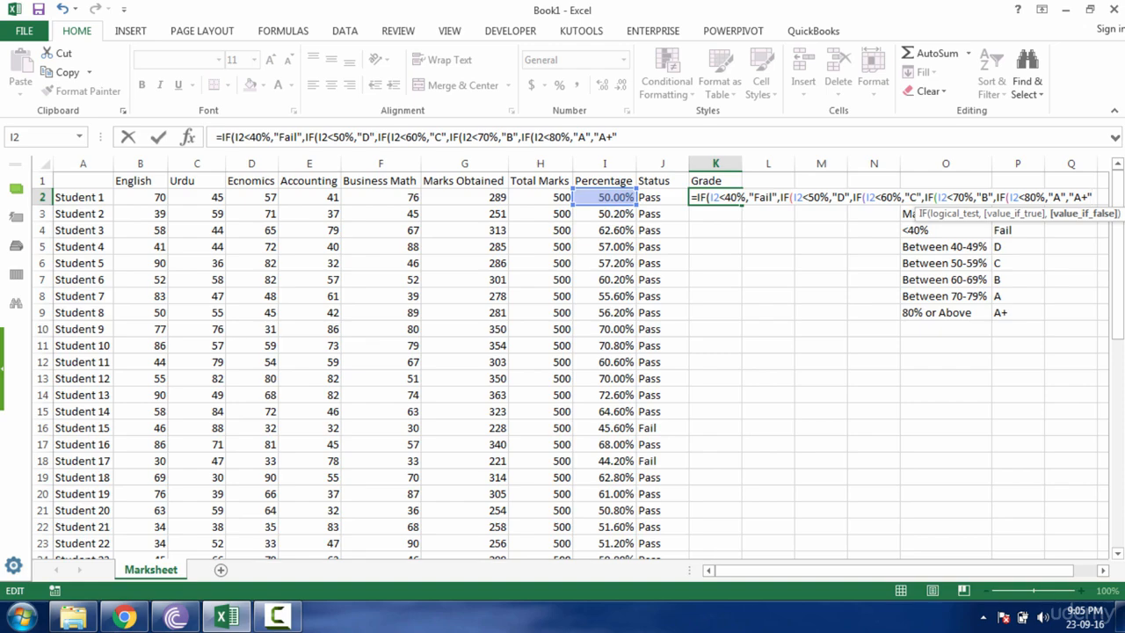
text())))
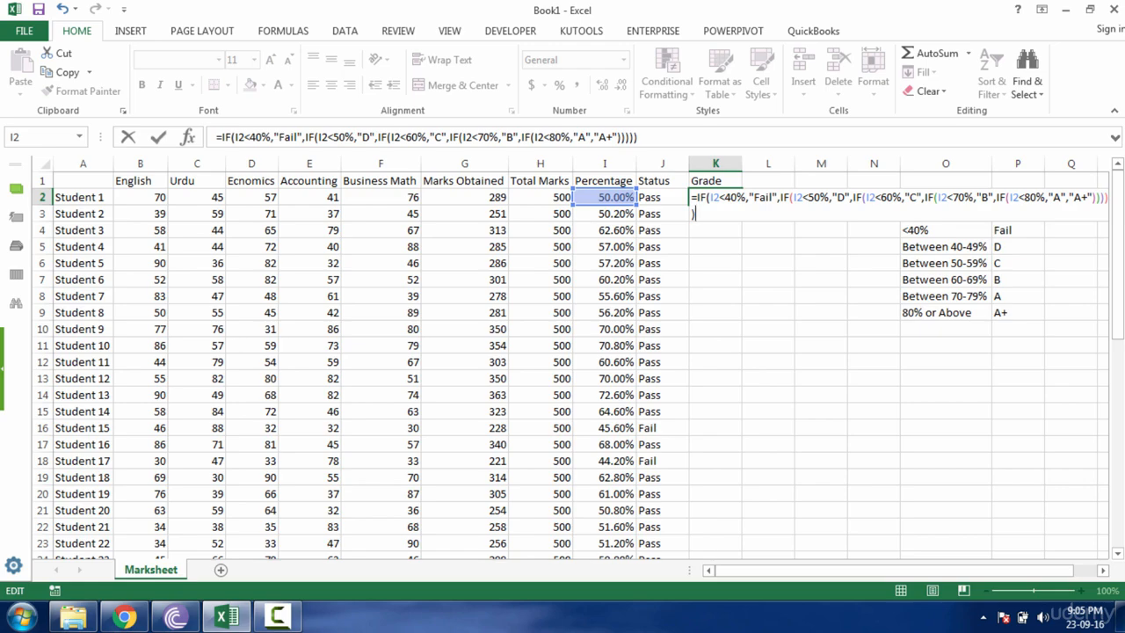
key(BackSpace)
key(BackSpace)
key(BackSpace)
key(BackSpace)
key(BackSpace)
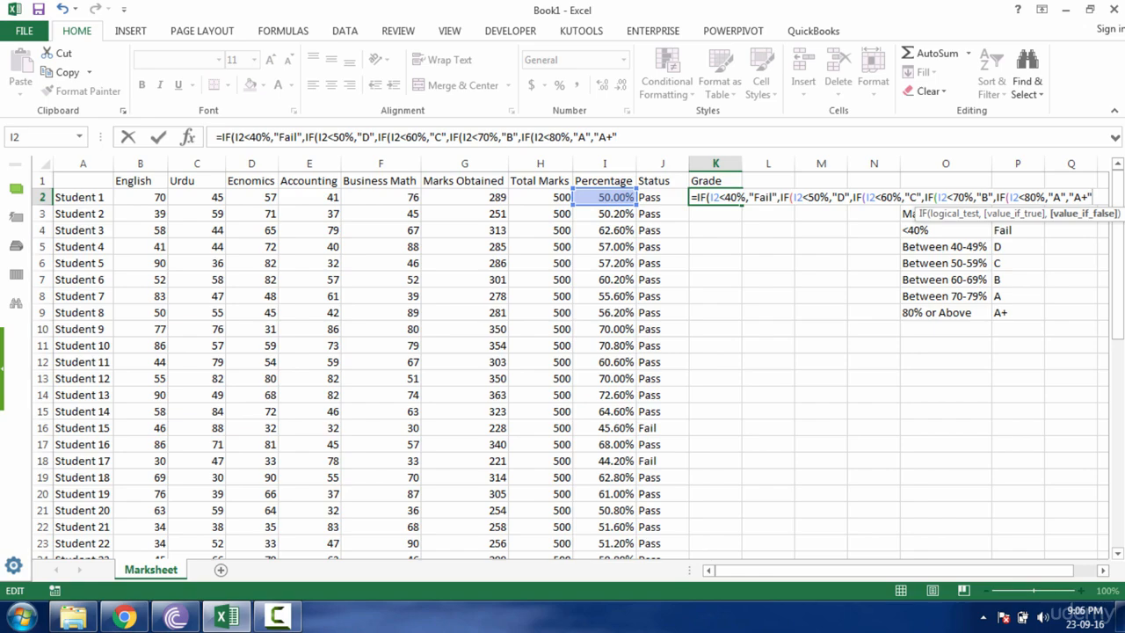
Commit K2's nested IF formula, accept the proposed correction that adds the closing parentheses, and fill it down the Grade column
key(Return)
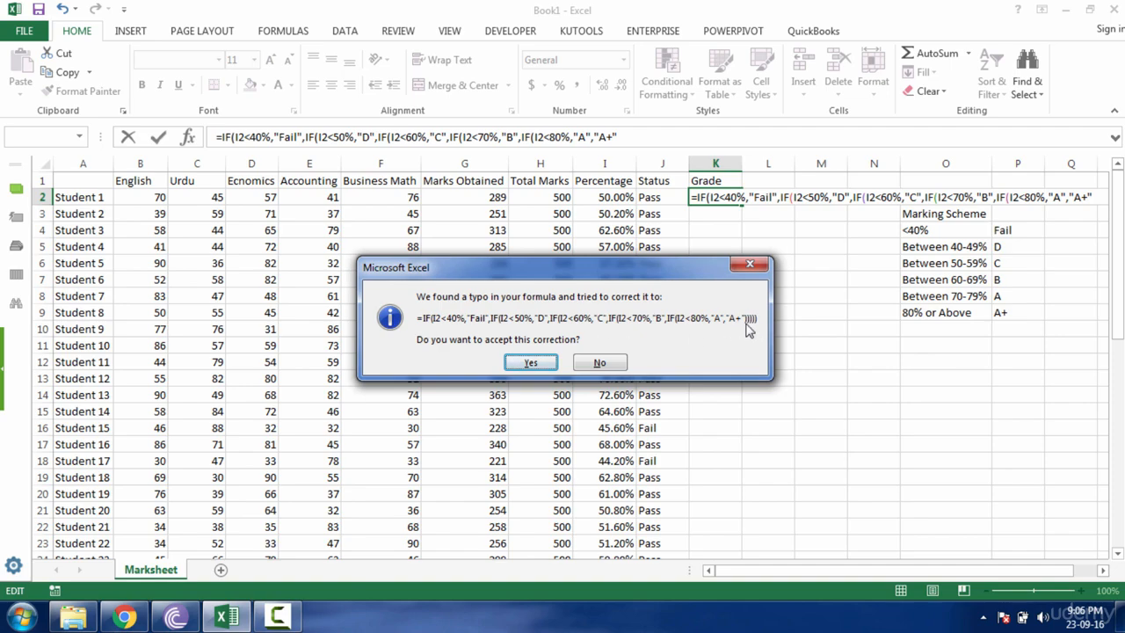
click(528, 363)
click(719, 195)
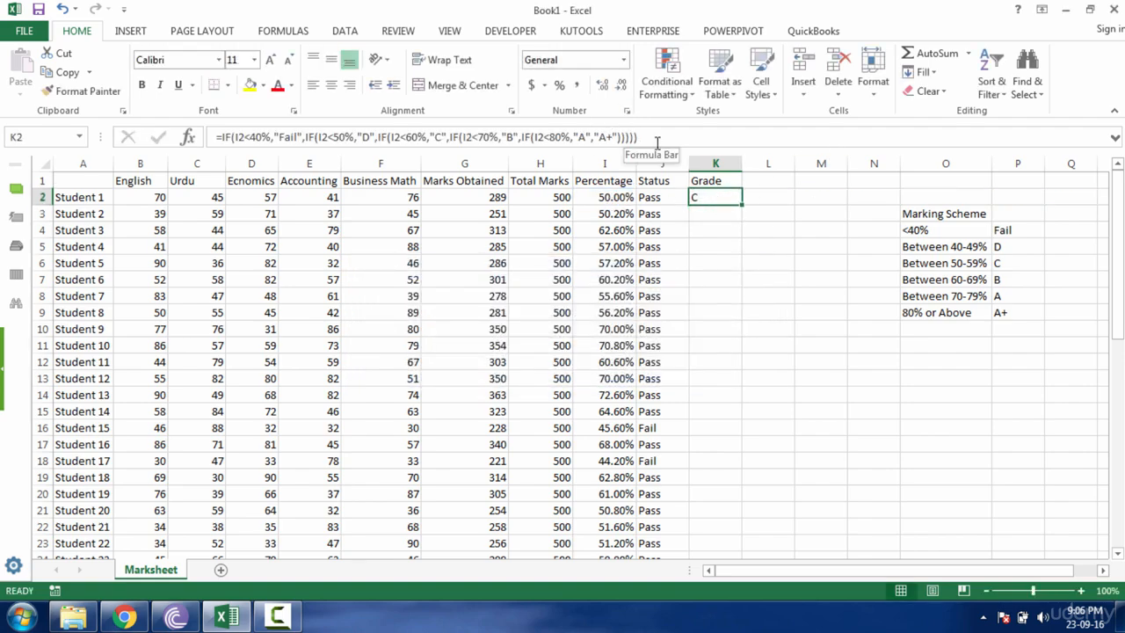
double_click(744, 205)
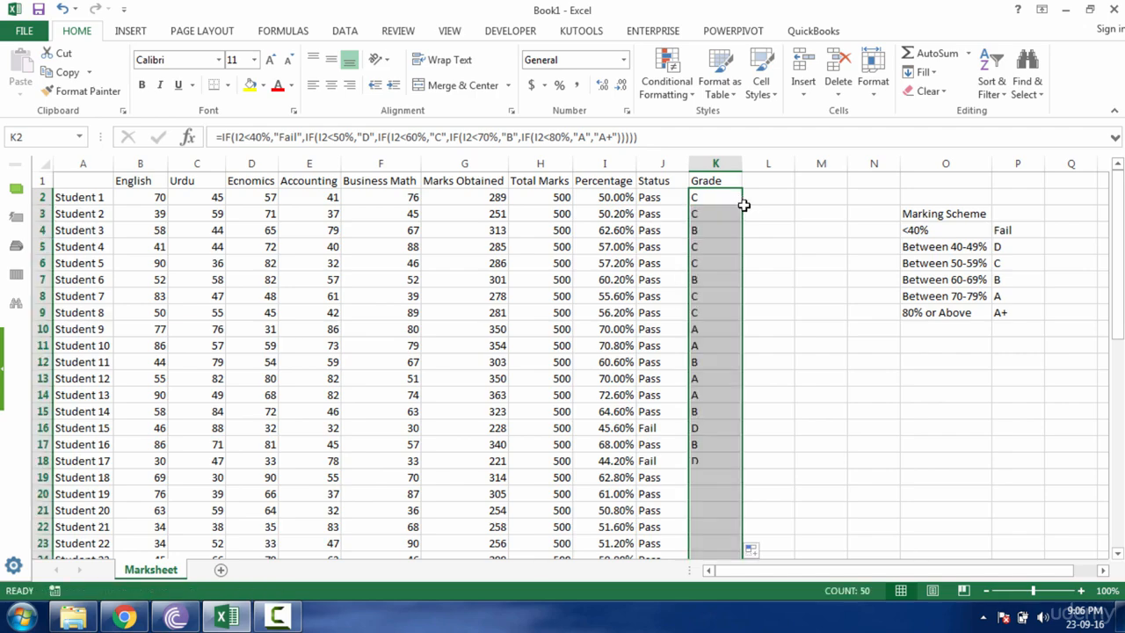
Check the filled formulas and grades in several rows of the Grade column against the percentages and marking scheme
click(728, 380)
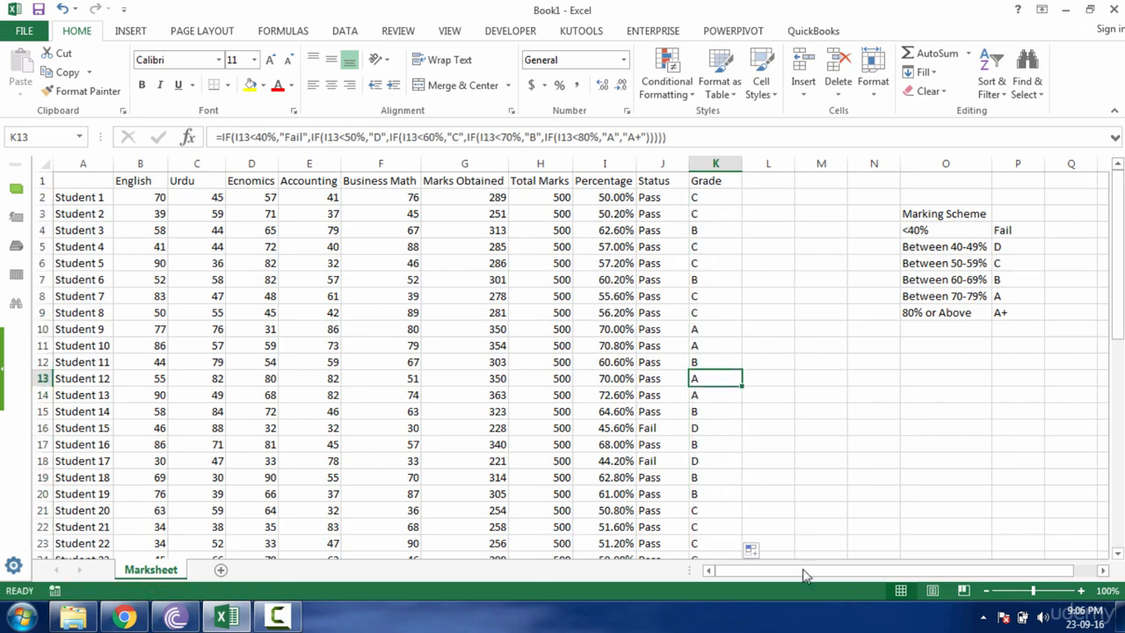
click(621, 332)
click(715, 329)
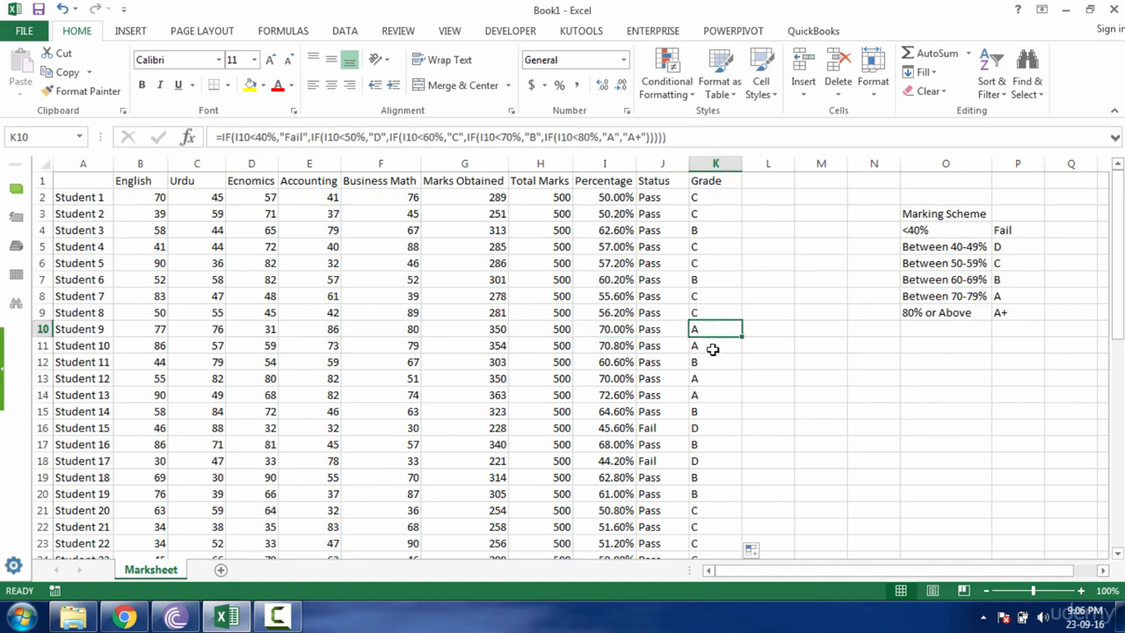
click(708, 366)
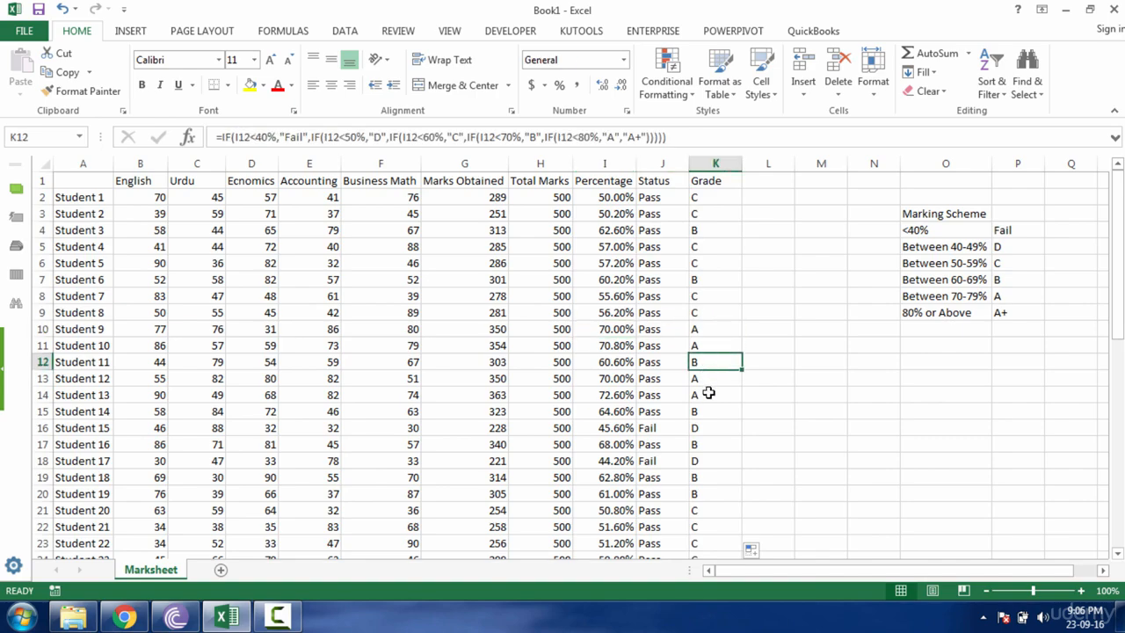
click(709, 426)
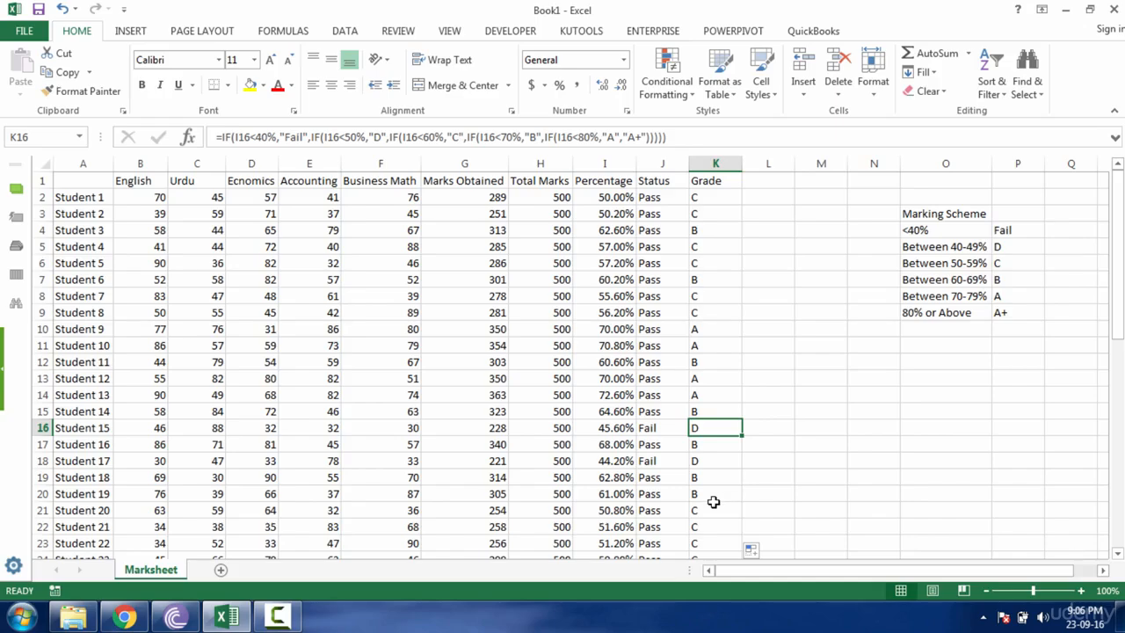
click(713, 497)
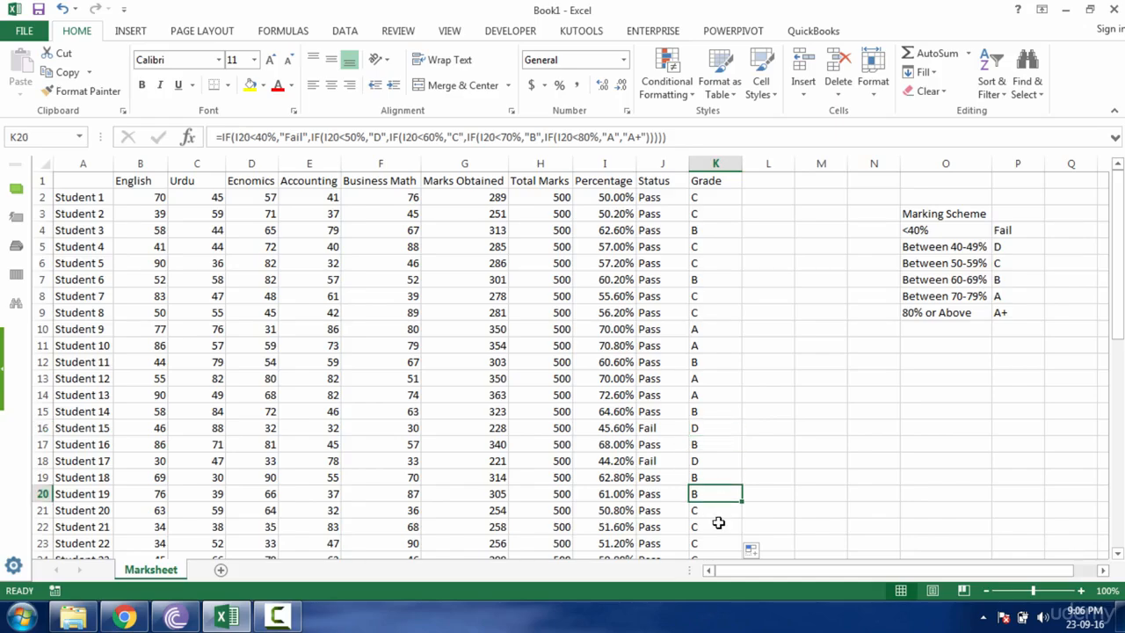
click(717, 524)
mouse_move(1116, 341)
mouse_down()
mouse_move(1116, 554)
mouse_move(1116, 339)
mouse_up()
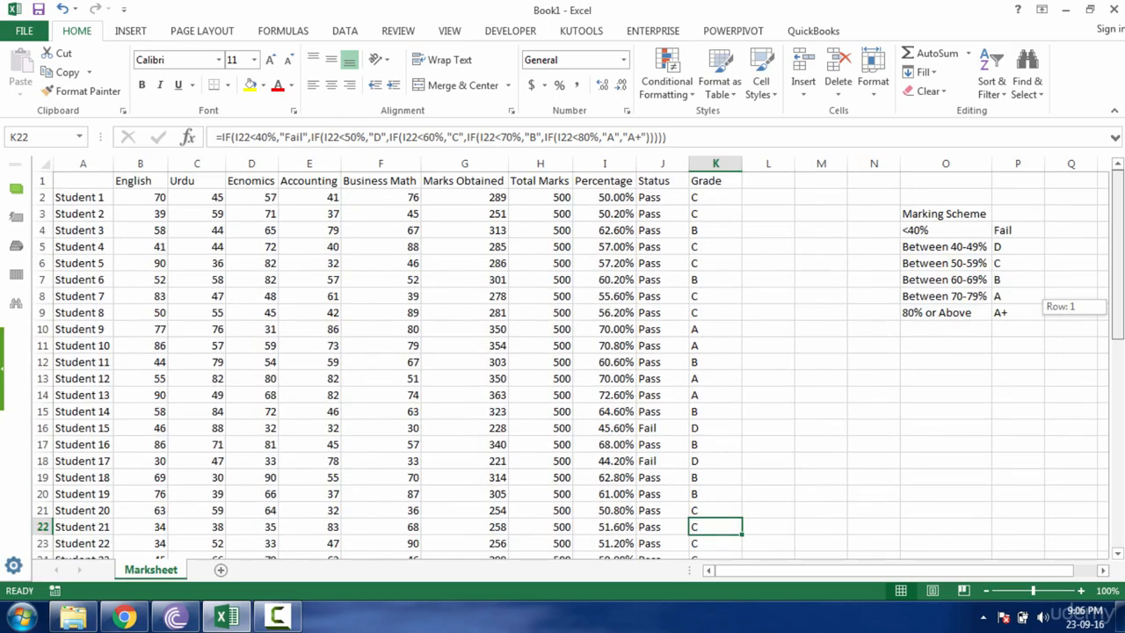
Test the grade formula by setting Student 1's percentage in I2 to 80%, and undo that change
click(612, 195)
text(80)
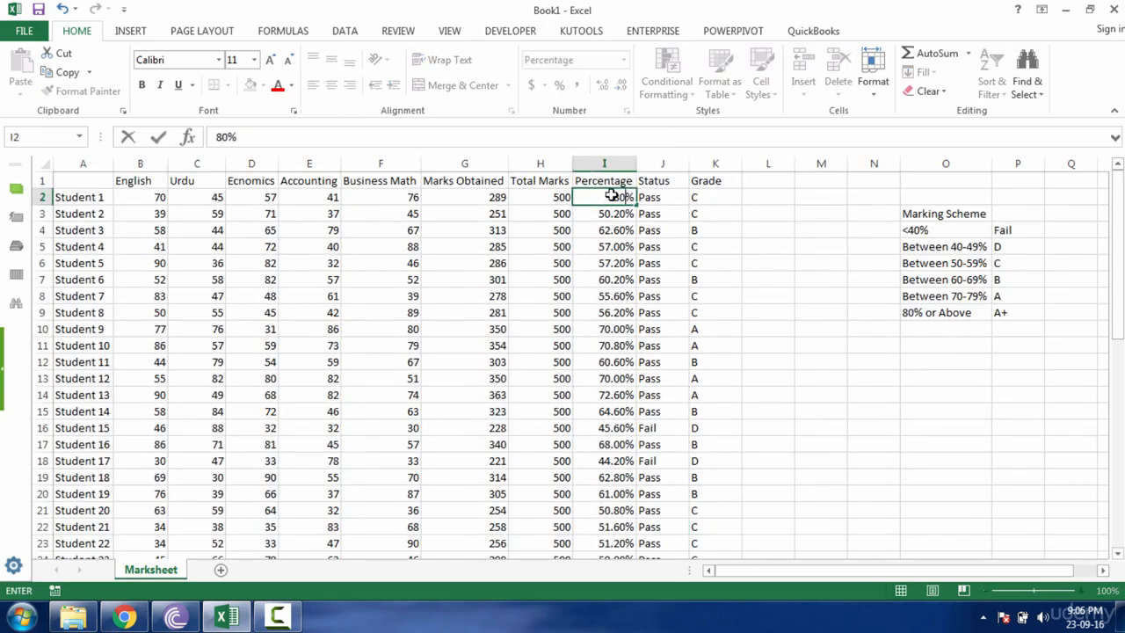
key(Return)
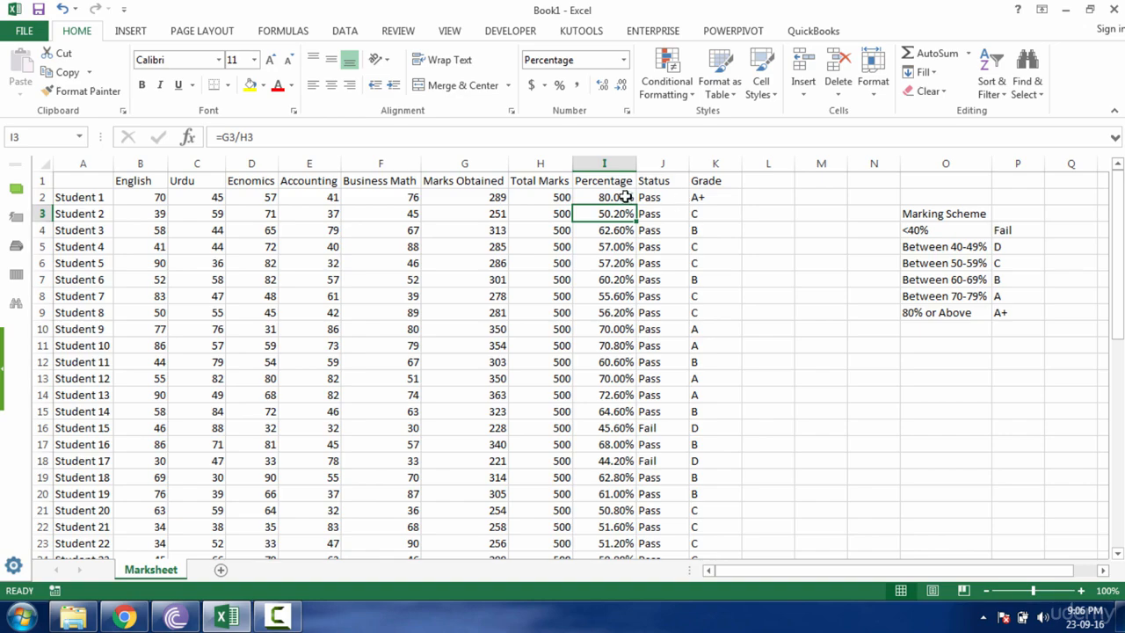
click(626, 198)
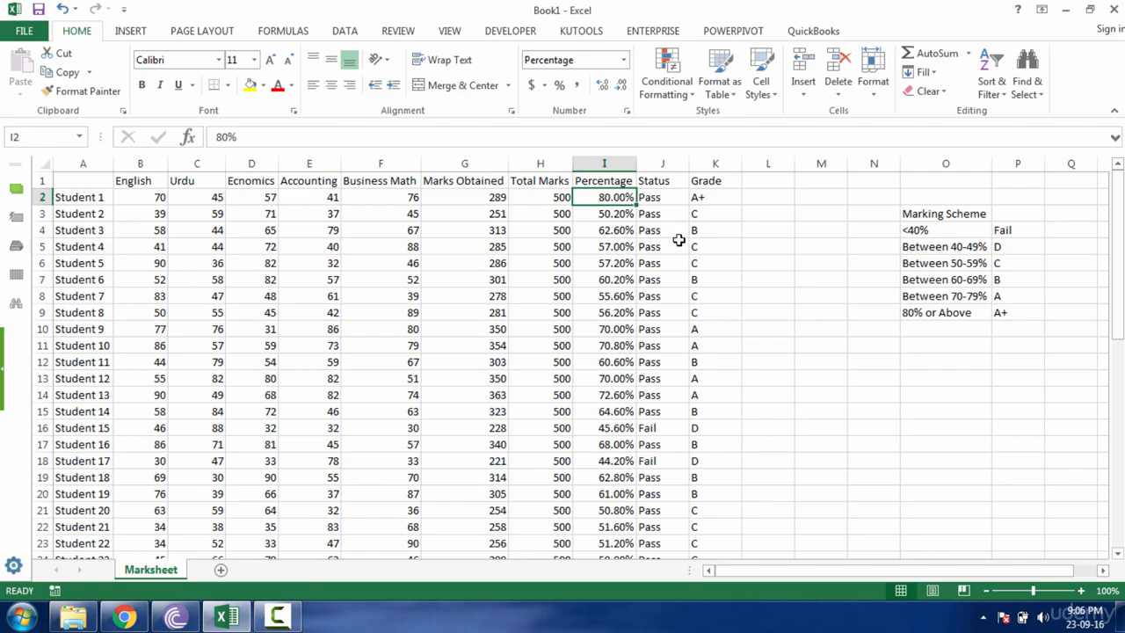
key(ctrl+z)
click(715, 183)
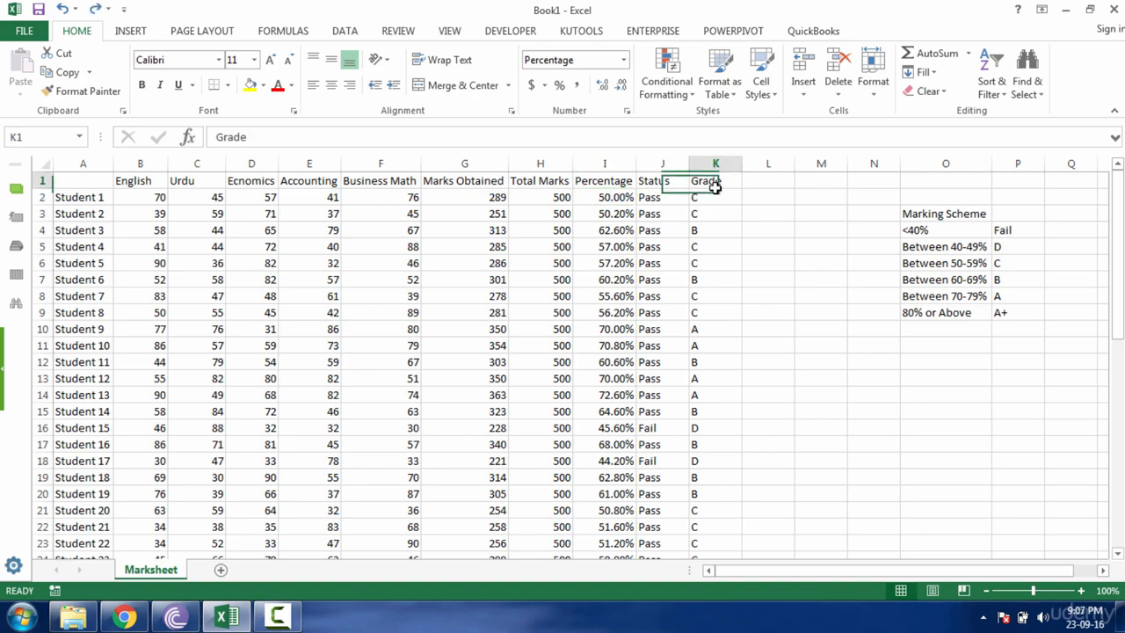